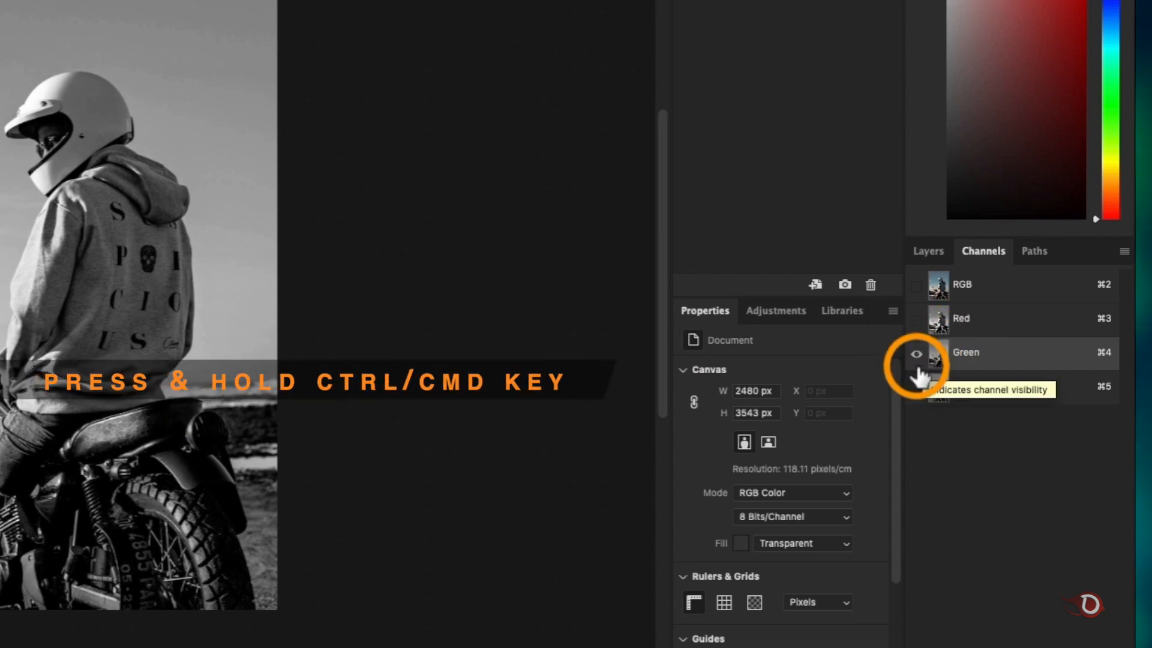
Load the Green channel as a selection and add a Solid Color fill layer masked by it above the photo
left_click(938, 356, "ctrl")
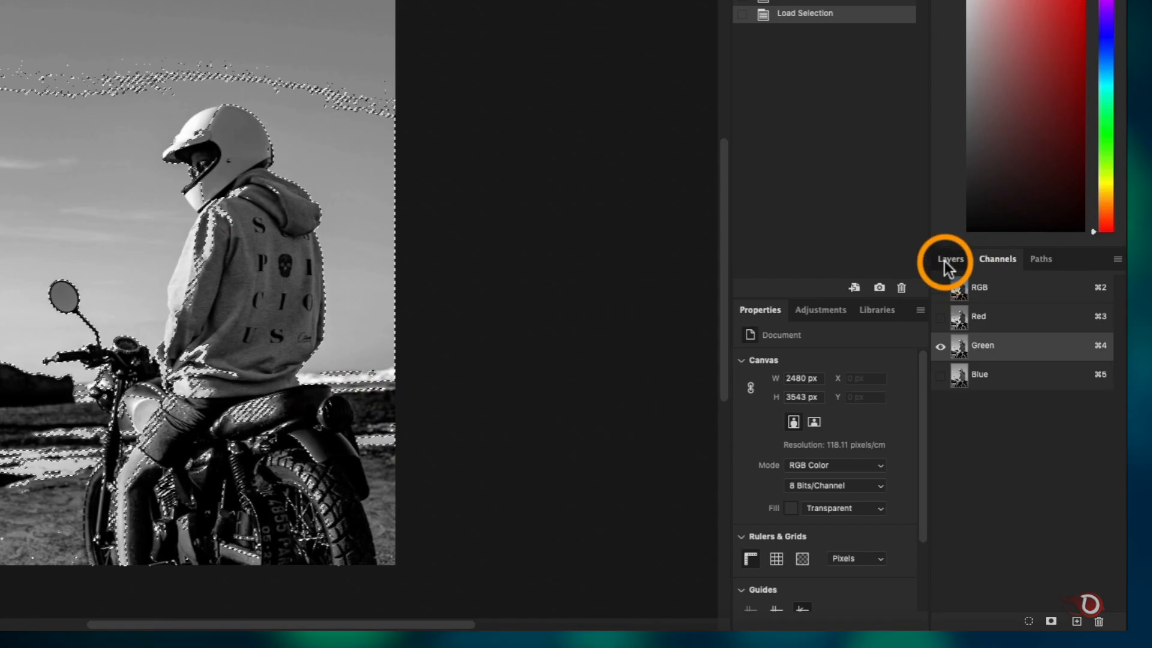
left_click(948, 264)
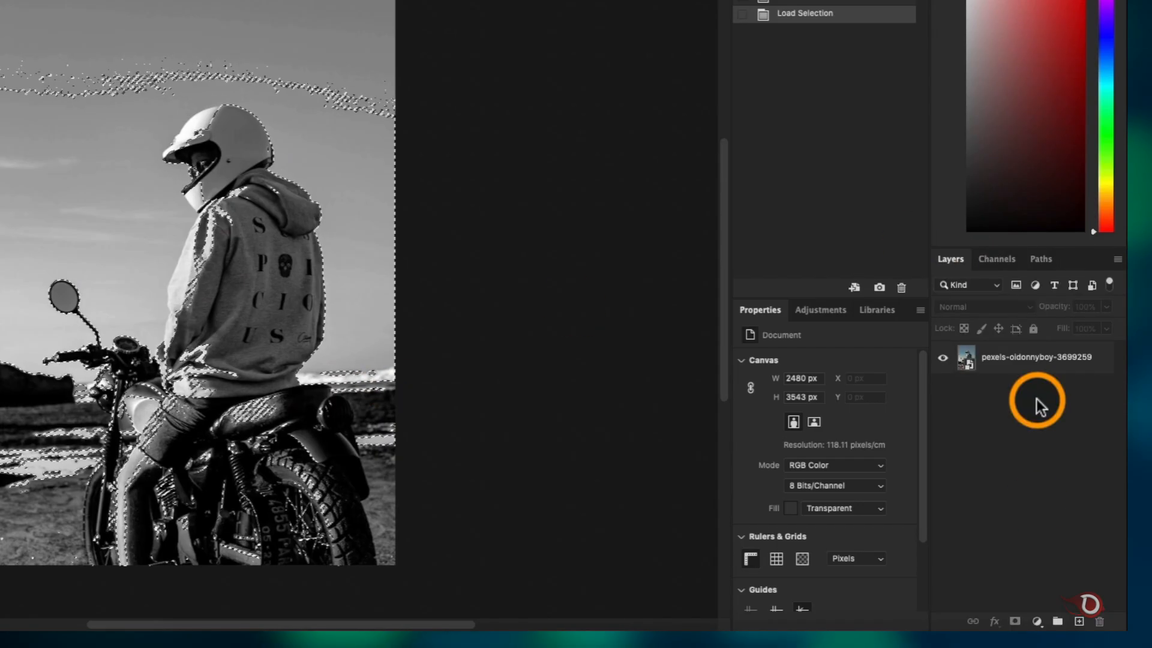
left_click(1029, 621)
left_click(1056, 323)
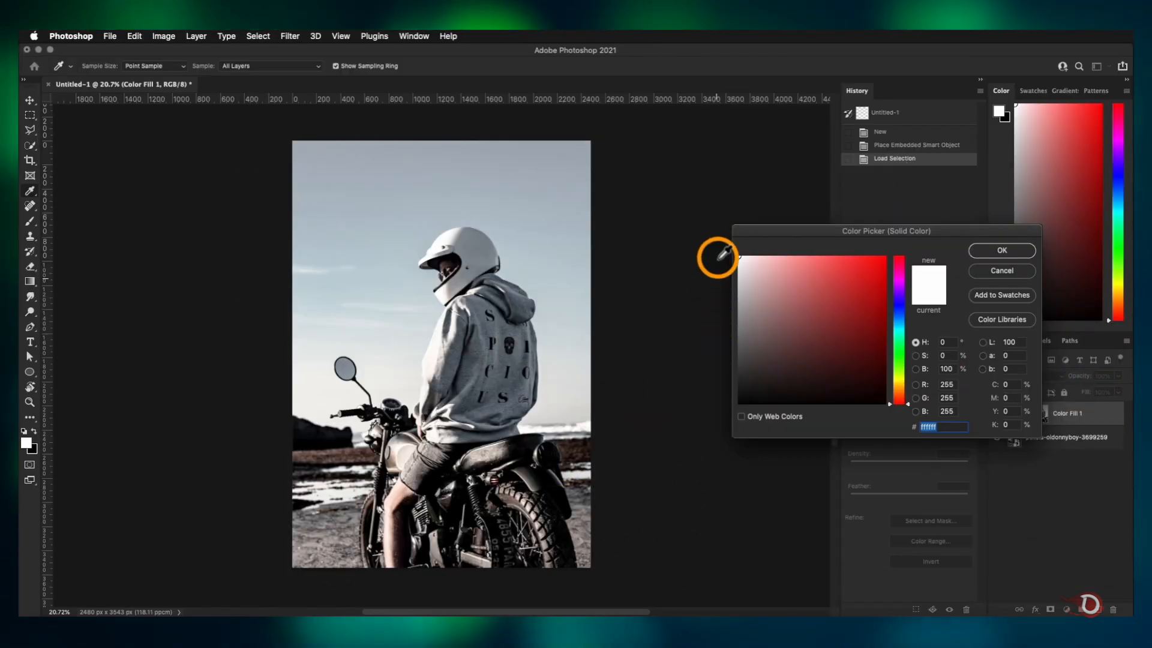
Set the new fill layer's colour to yellow-orange ffc000 and compare the image with that layer hidden and shown
left_click(736, 258)
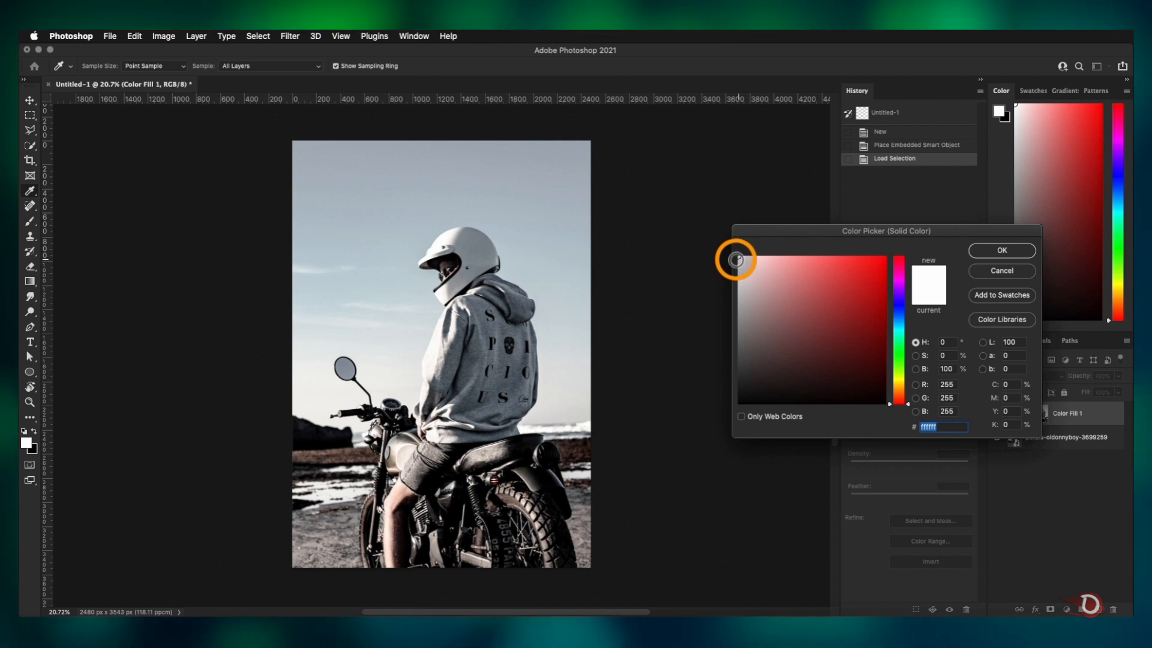
mouse_move(736, 259)
left_mouse_down()
mouse_move(890, 240)
mouse_move(877, 263)
left_mouse_up()
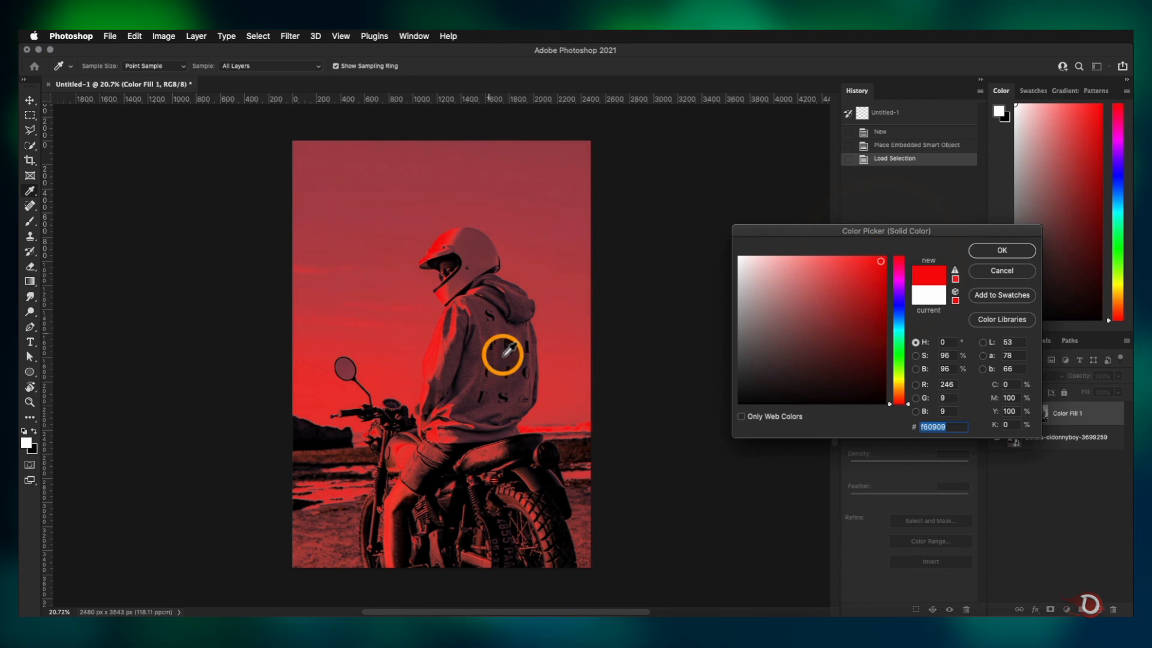
mouse_move(902, 401)
left_mouse_down()
mouse_move(897, 384)
mouse_move(903, 391)
left_mouse_up()
left_click_drag(874, 260, 880, 257)
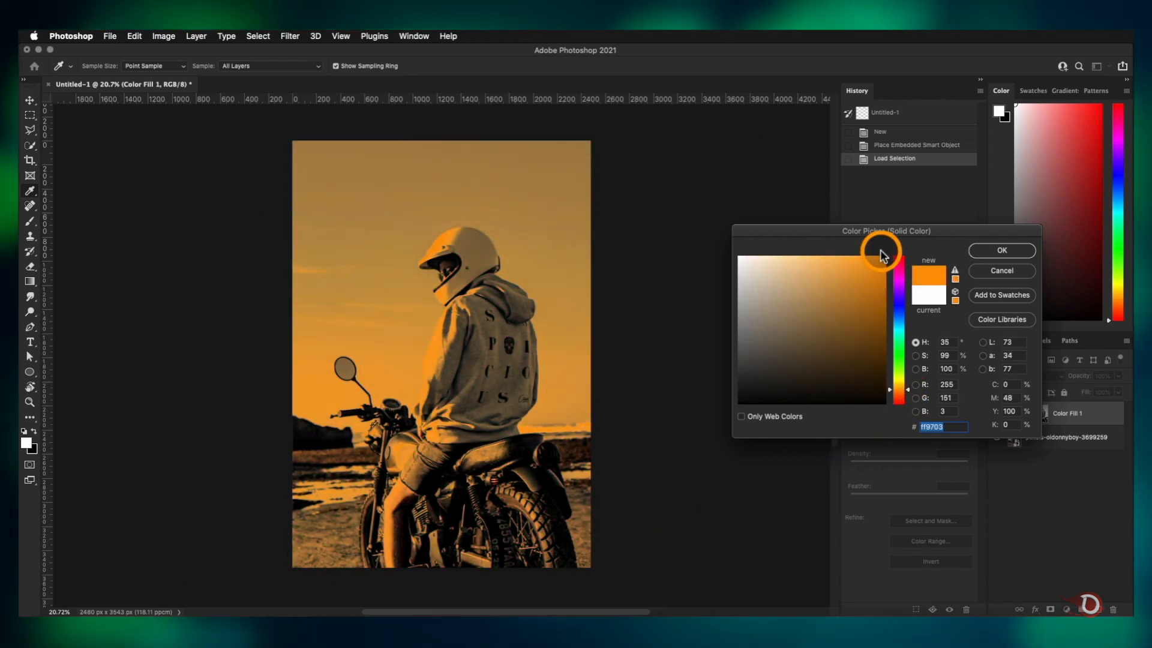
left_click(905, 387)
left_click_drag(907, 390, 907, 385)
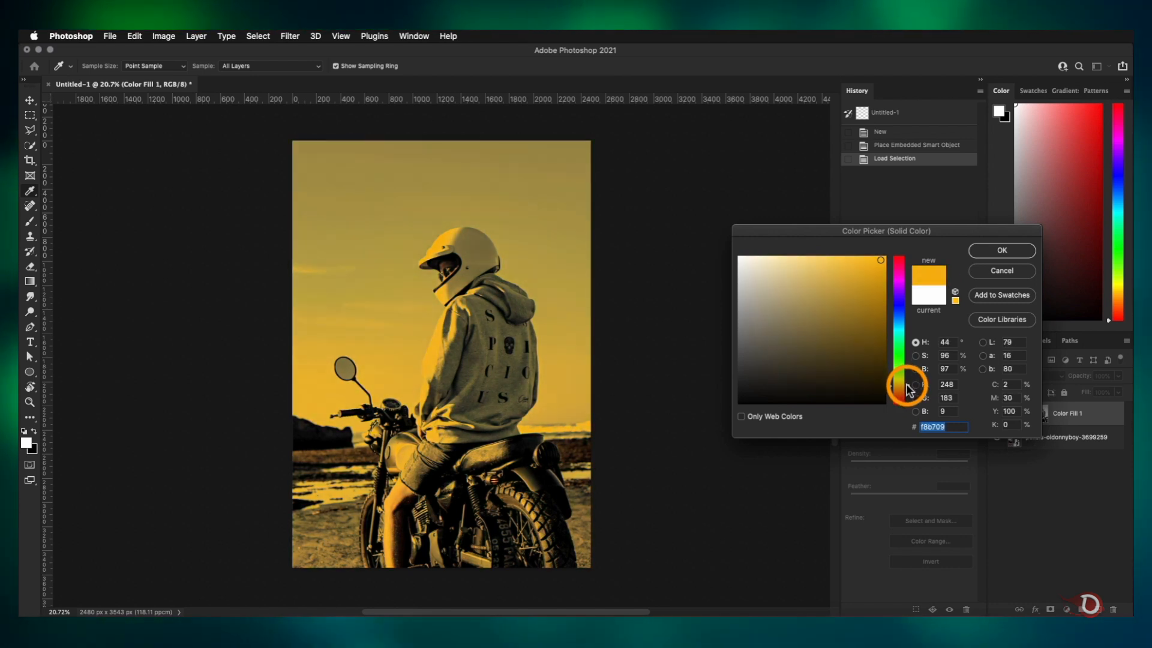
left_click_drag(881, 260, 897, 245)
left_click(981, 258)
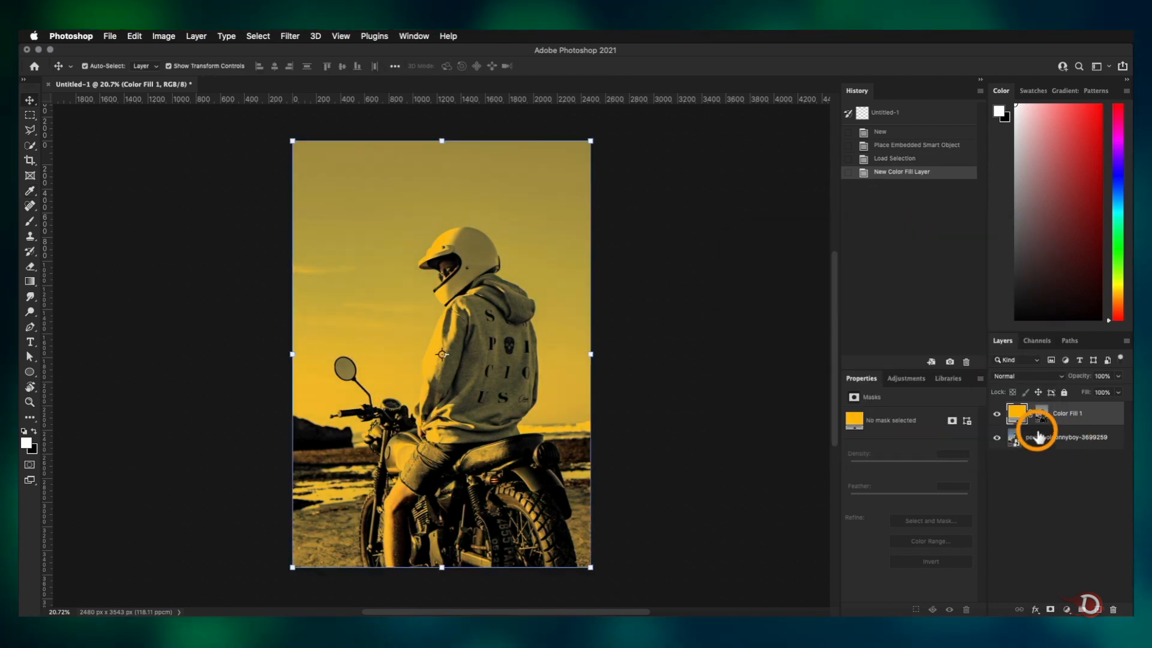
left_click(993, 414)
left_click(993, 414)
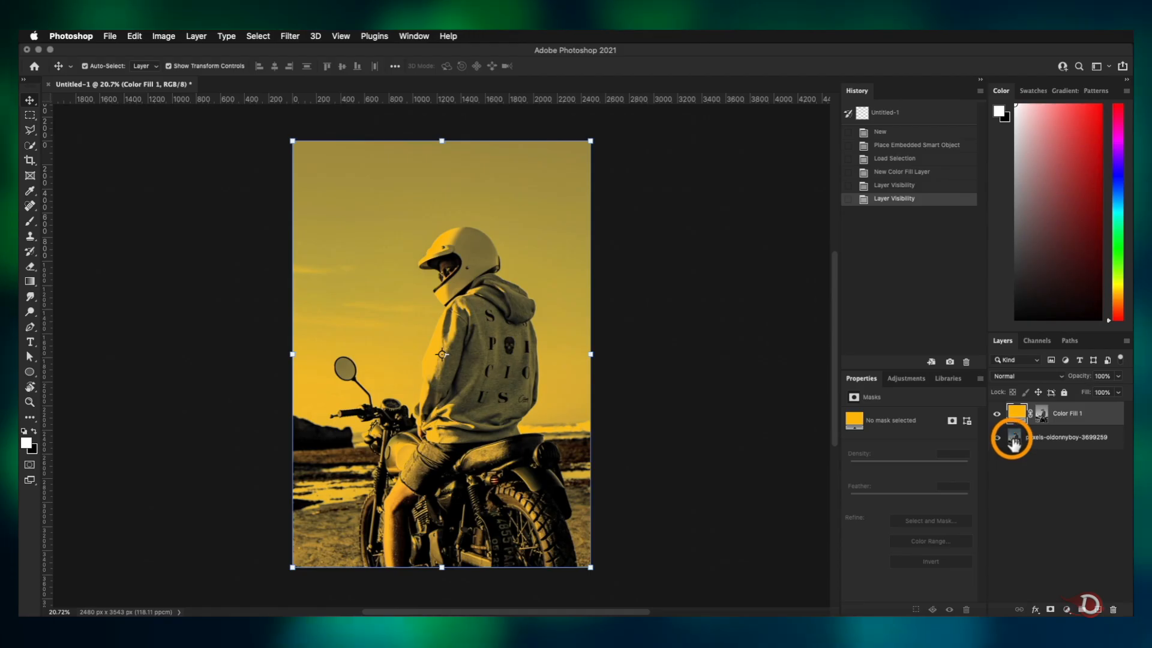
Add a second Solid Color fill layer directly above the photo layer, coloured dark teal 06383a
left_click(1006, 401)
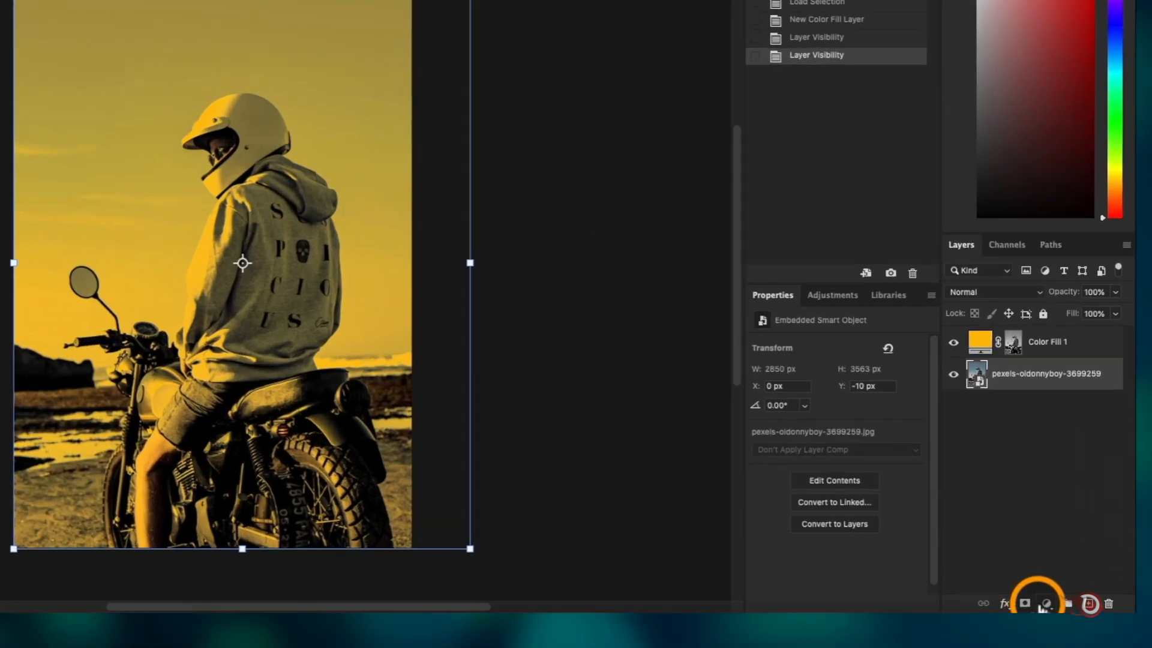
left_click(1046, 604)
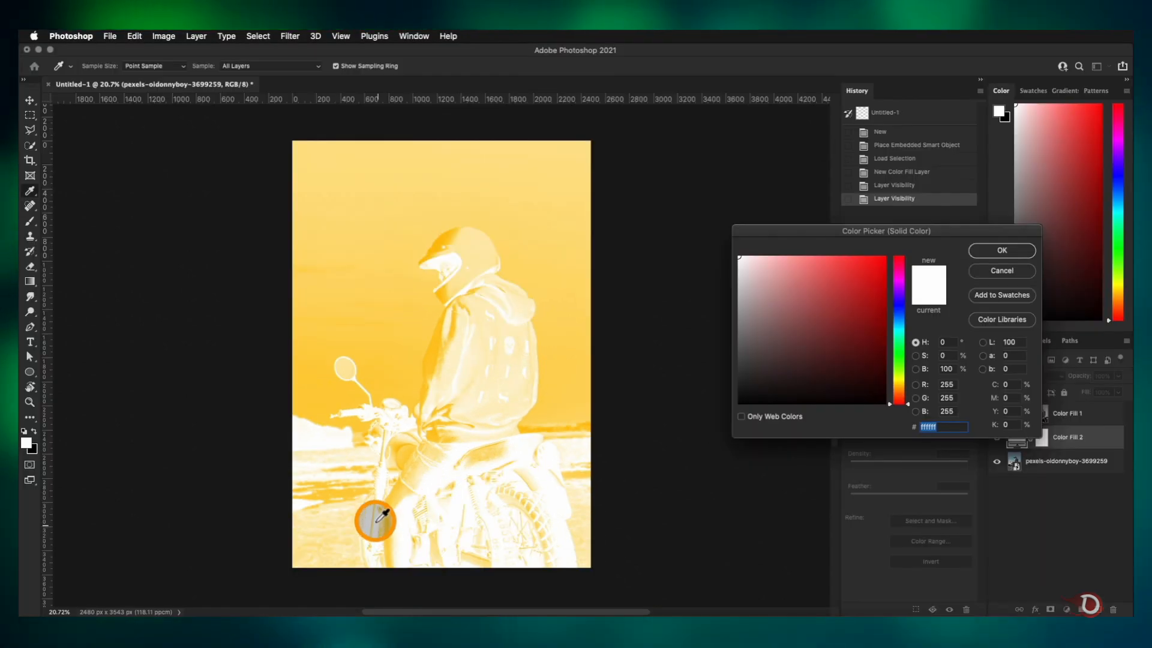
left_click_drag(451, 545, 842, 376)
left_click_drag(898, 398, 859, 363)
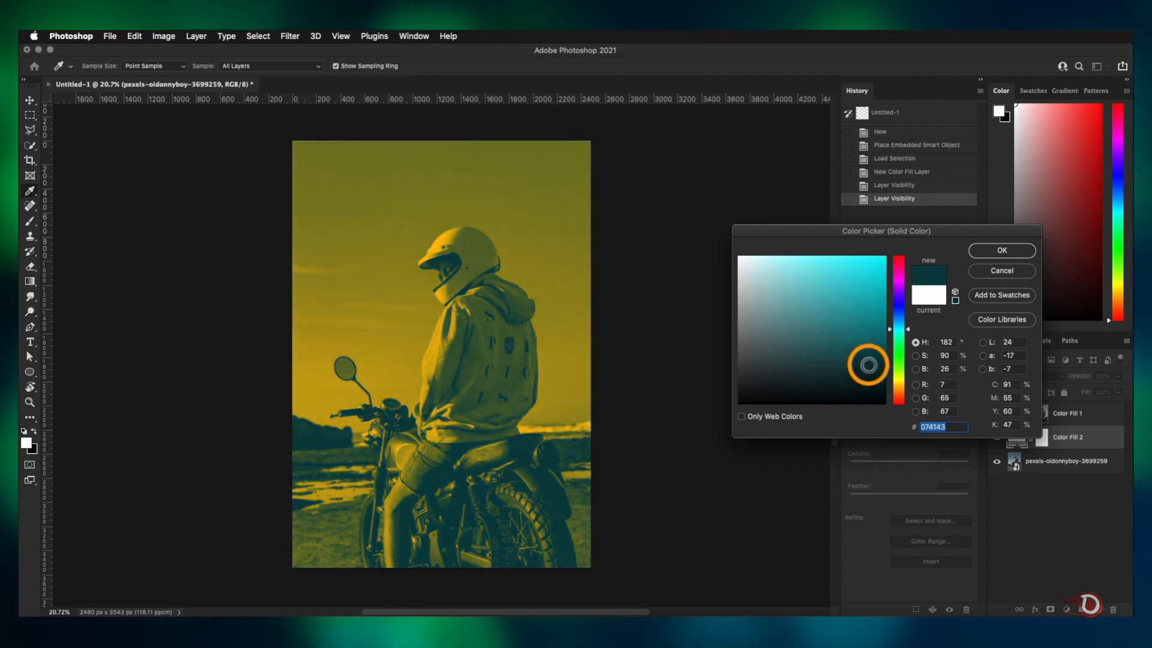
left_click(870, 367)
left_click(870, 370)
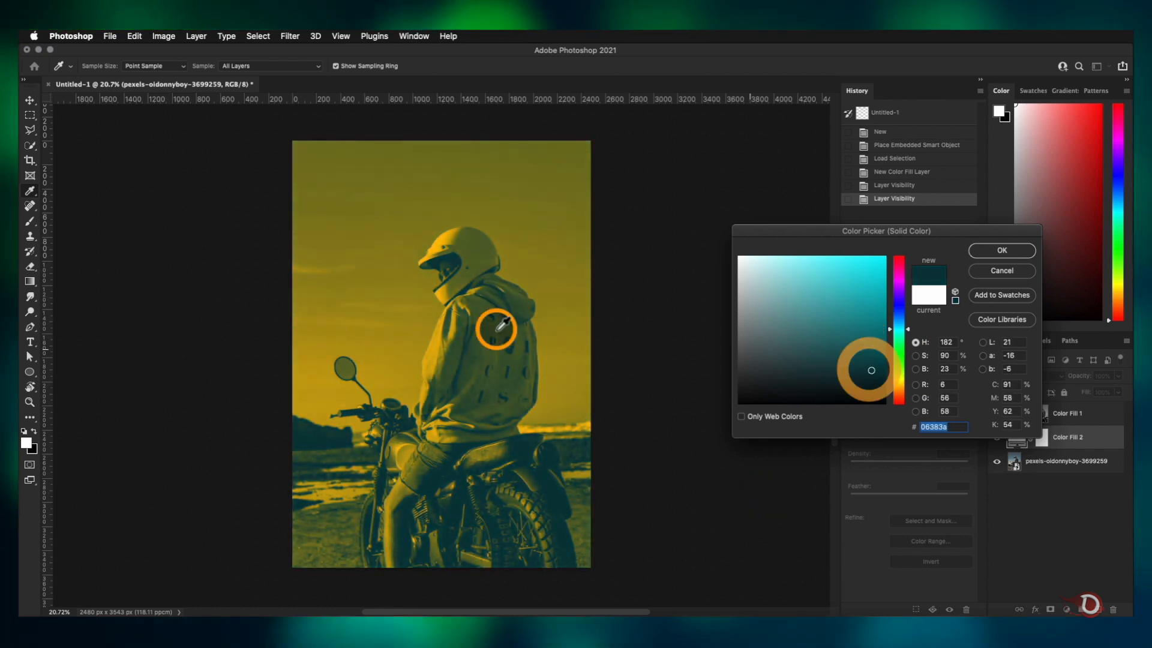
key("Return")
Lighten the Color Fill 1 layer's colour to soft yellow ffd451
double_click(1006, 414)
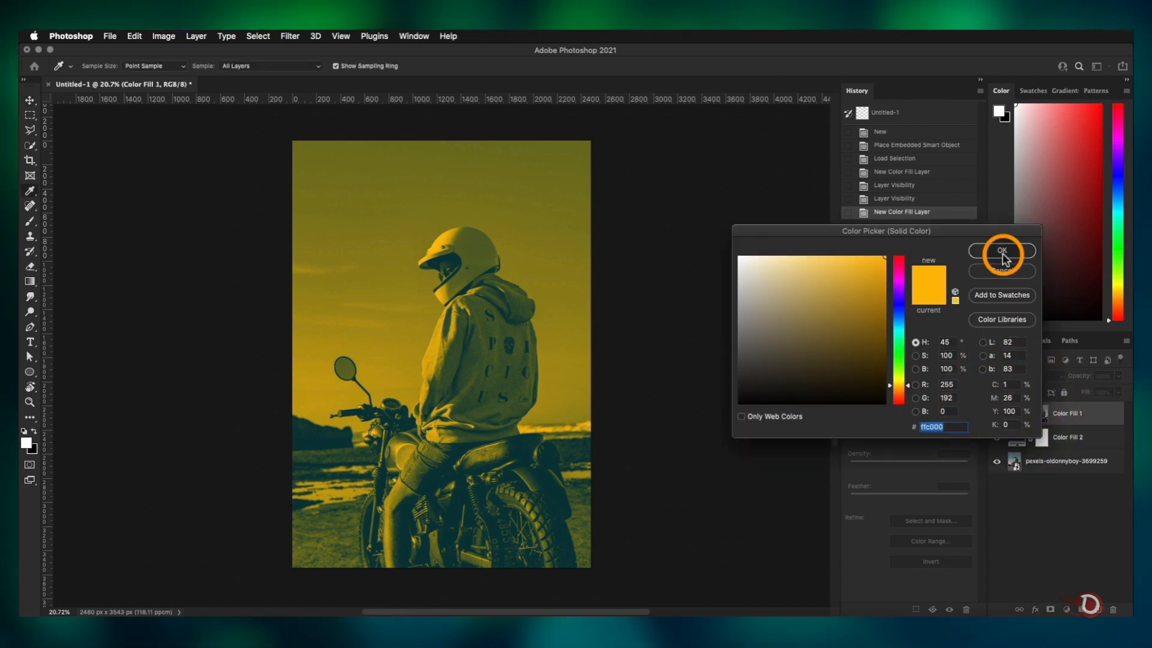
left_click(1004, 254)
double_click(1010, 408)
left_click(849, 258)
mouse_move(850, 258)
left_mouse_down()
mouse_move(789, 250)
mouse_move(837, 252)
left_mouse_up()
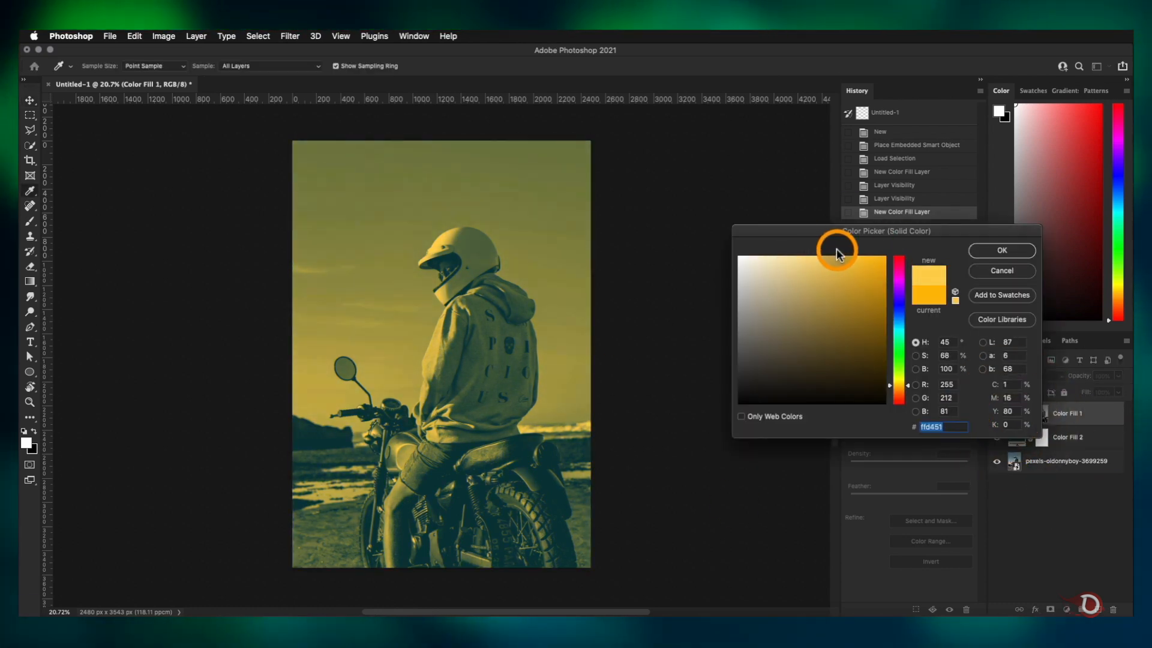
left_click(1002, 250)
key("v")
left_click(720, 424)
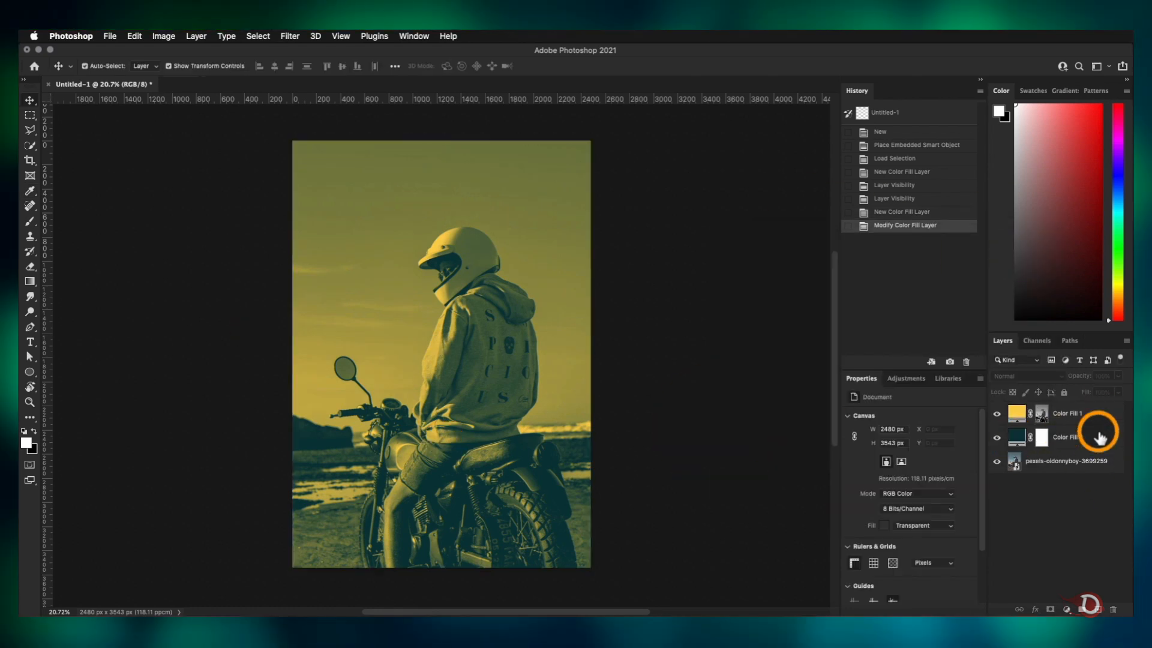
Reduce the Color Fill 2 layer's opacity slightly and set Color Fill 1 to a more saturated yellow-orange
left_click(1099, 438)
left_click(1077, 376)
left_click_drag(1079, 379, 1078, 380)
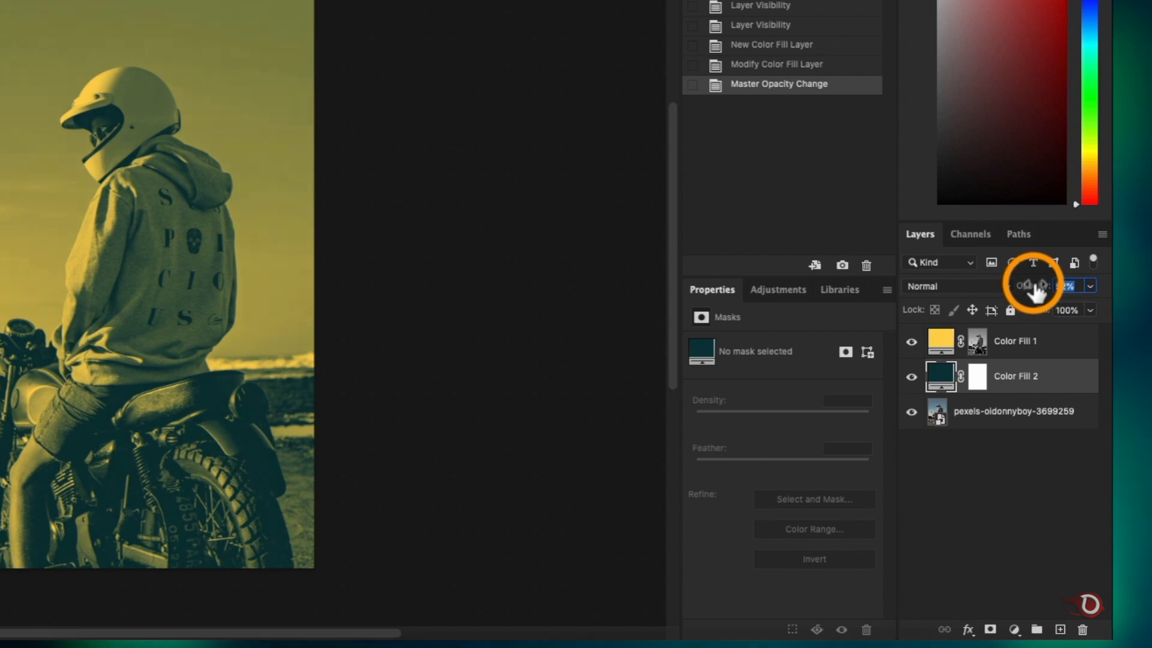
left_click(1034, 288)
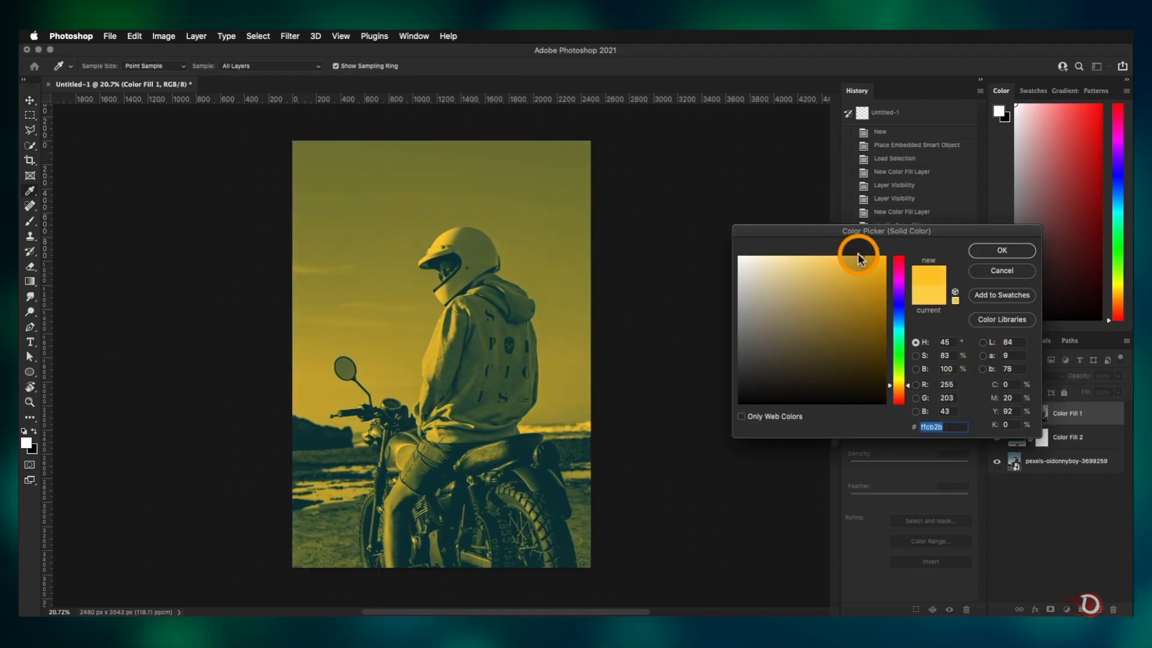
left_click(875, 259)
key("Return")
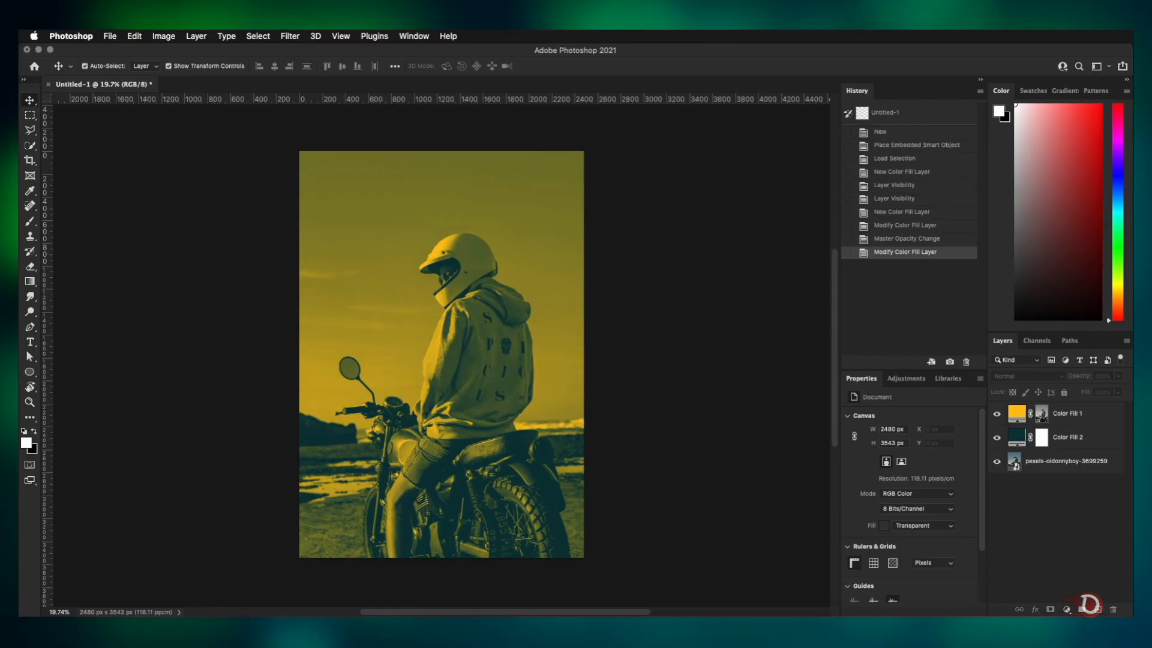
Add a Levels adjustment layer above Color Fill 1 with RGB input black point 15 and white point 238
left_click(1100, 408)
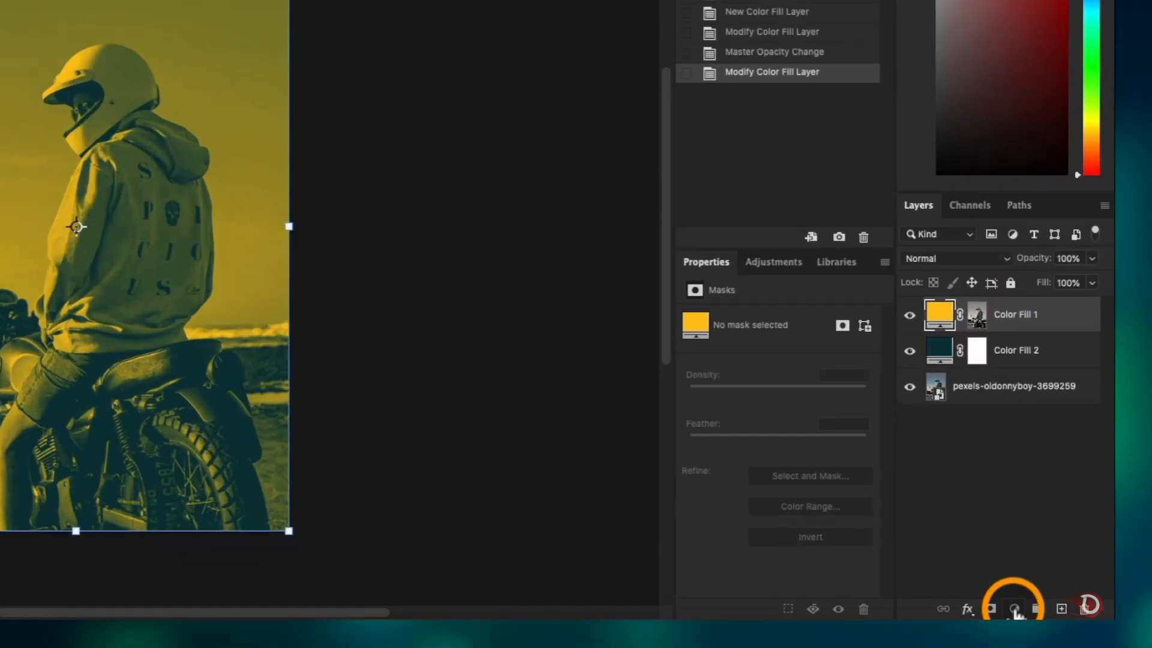
left_click(1014, 609)
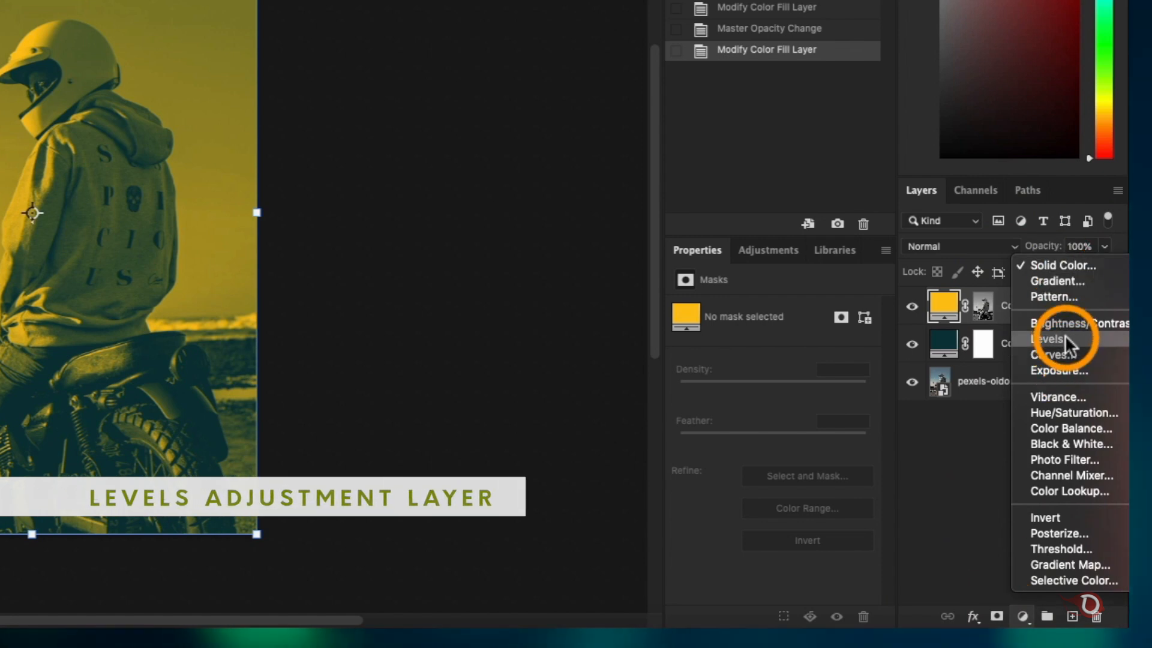
left_click(1064, 339)
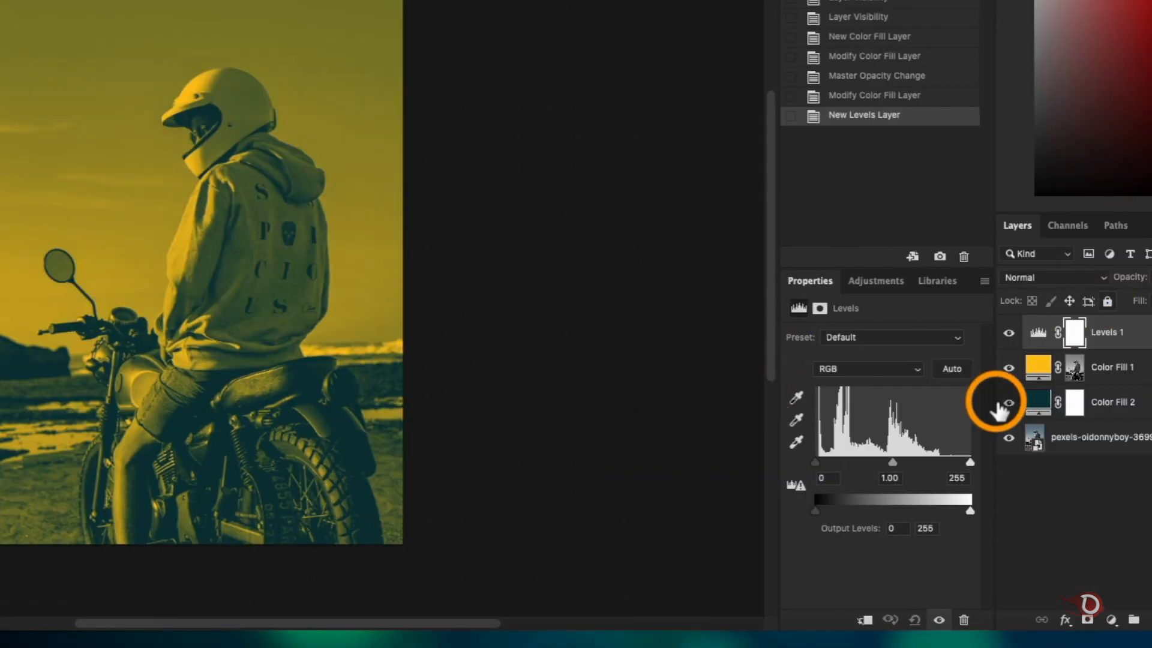
left_click_drag(811, 464, 823, 462)
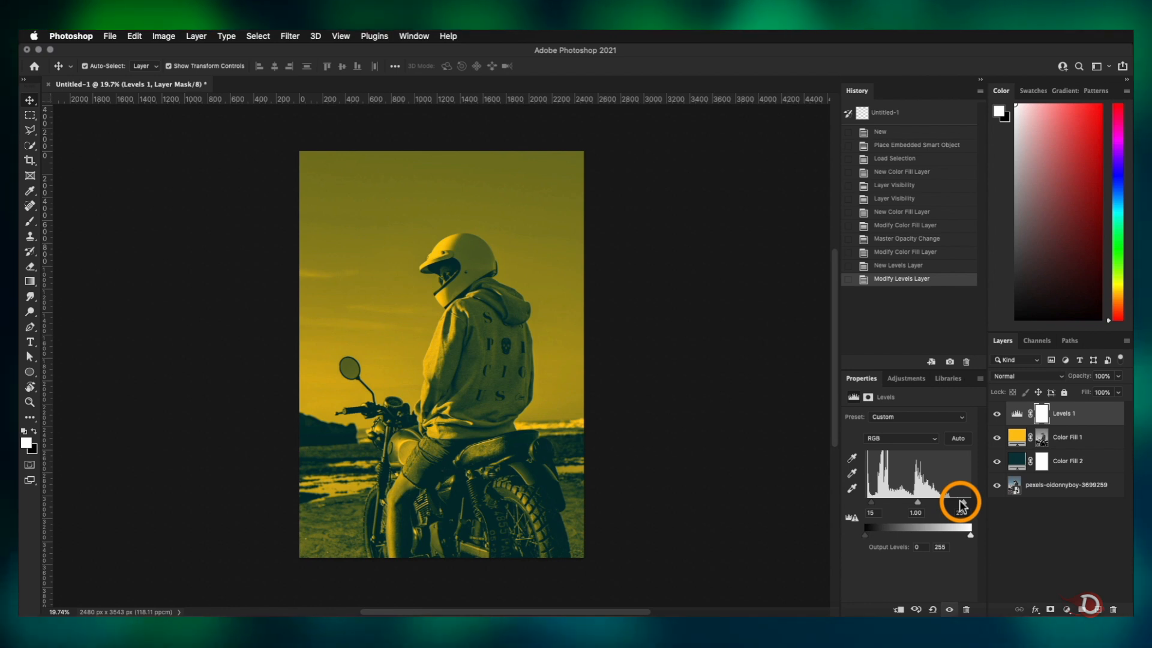
left_click(960, 502)
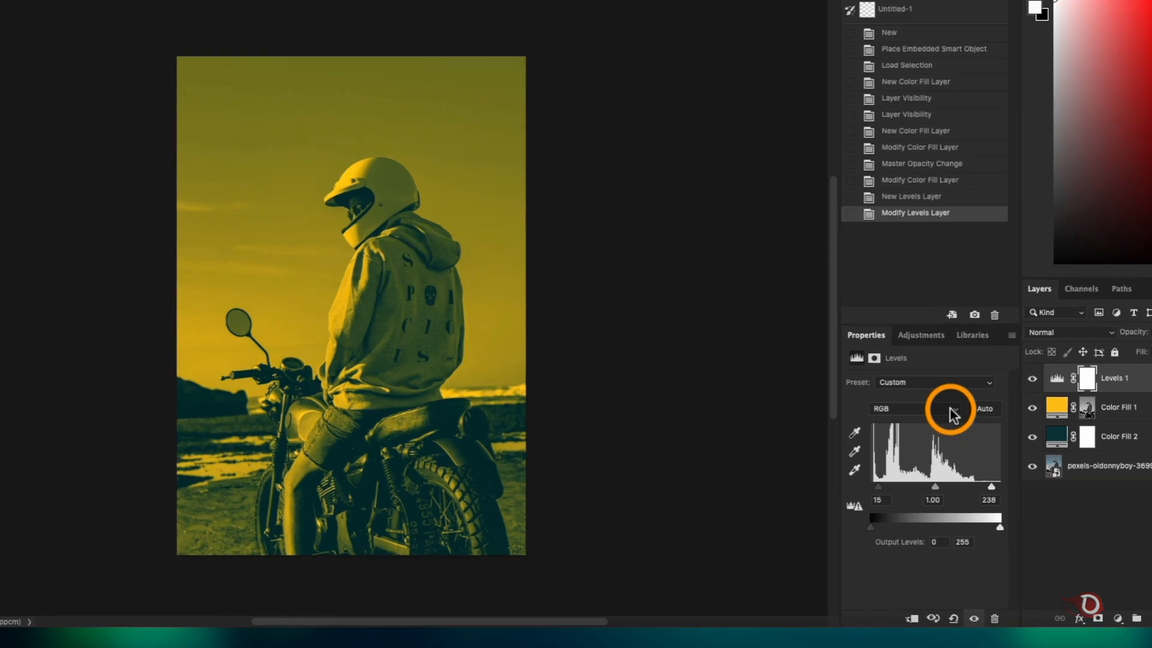
Adjust the Levels layer's Green channel to input levels 11, 1.13 and 255, with the black output level at 24
left_click(949, 410)
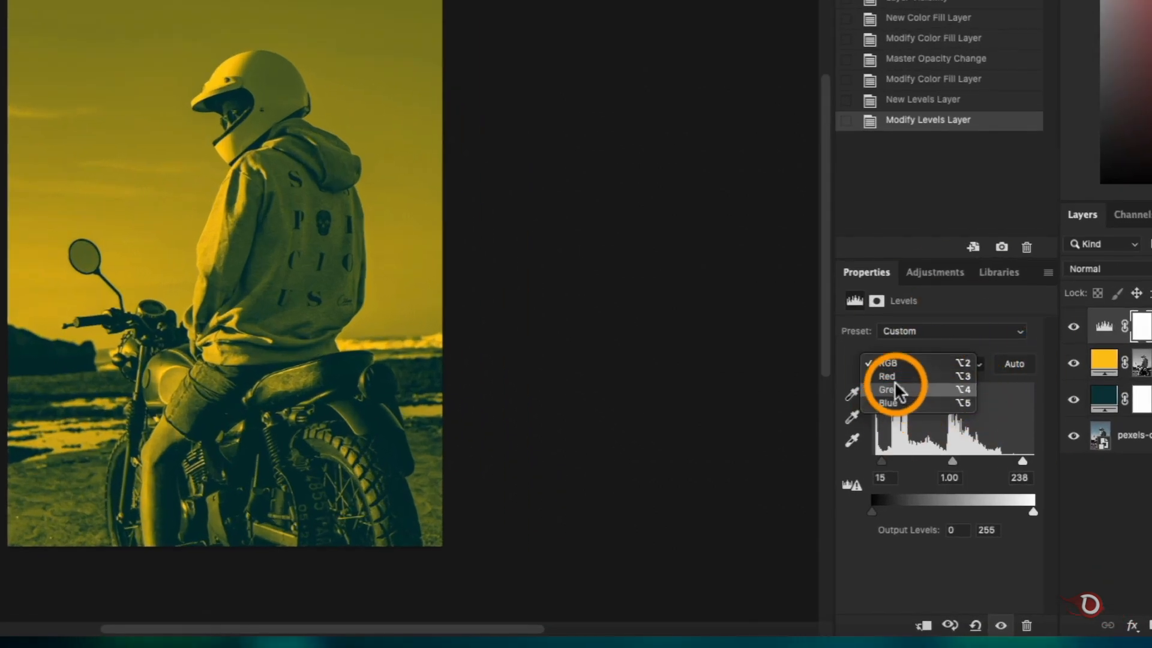
left_click(903, 389)
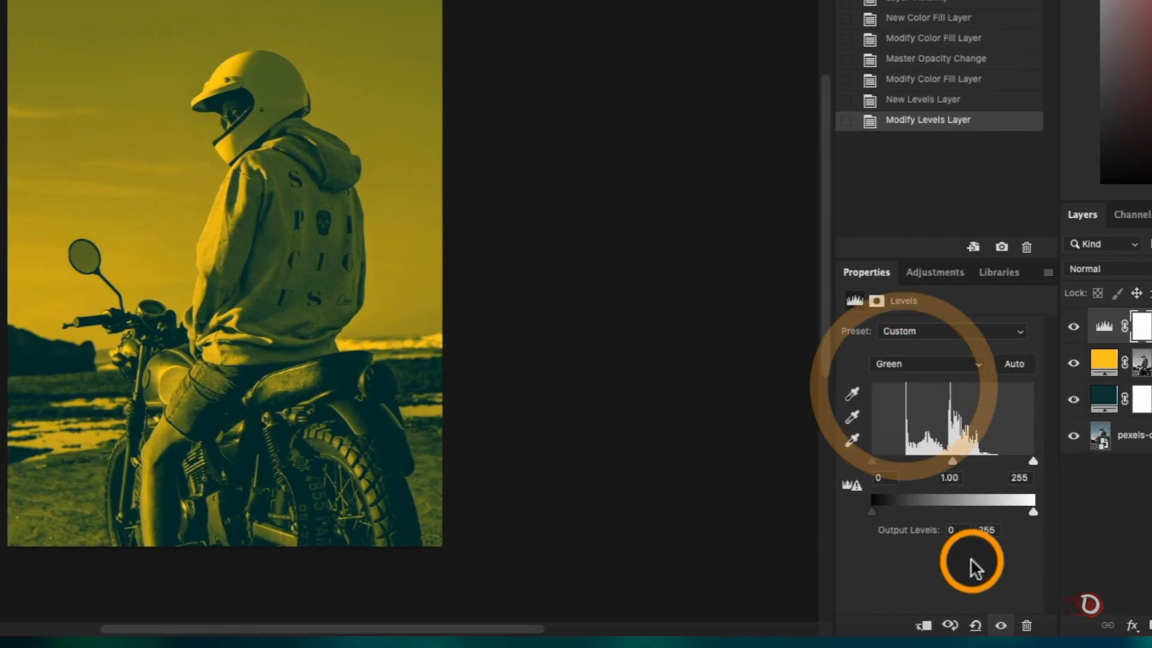
left_click_drag(872, 461, 877, 461)
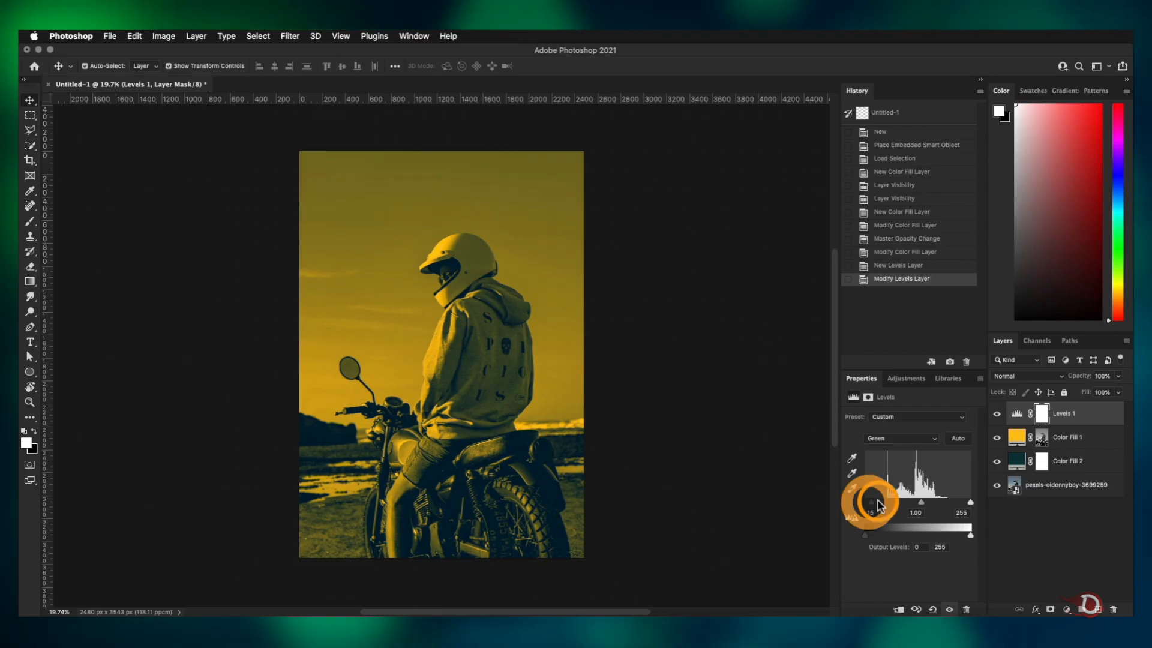
left_click_drag(956, 462, 947, 462)
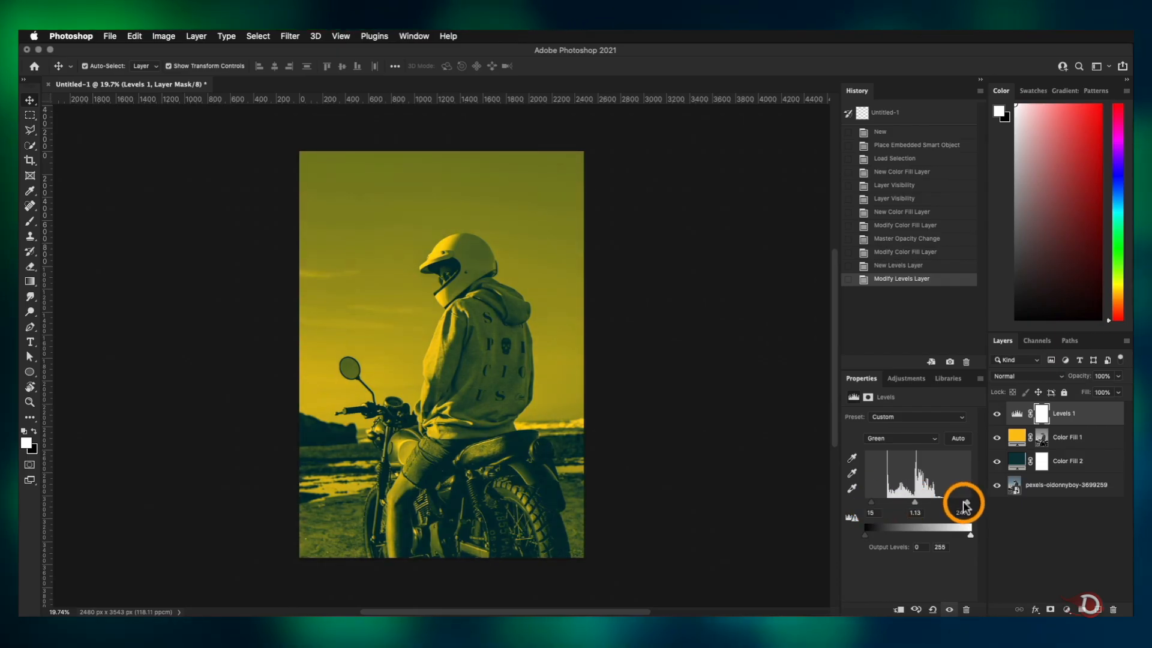
left_click_drag(964, 507, 971, 506)
left_click_drag(865, 534, 873, 537)
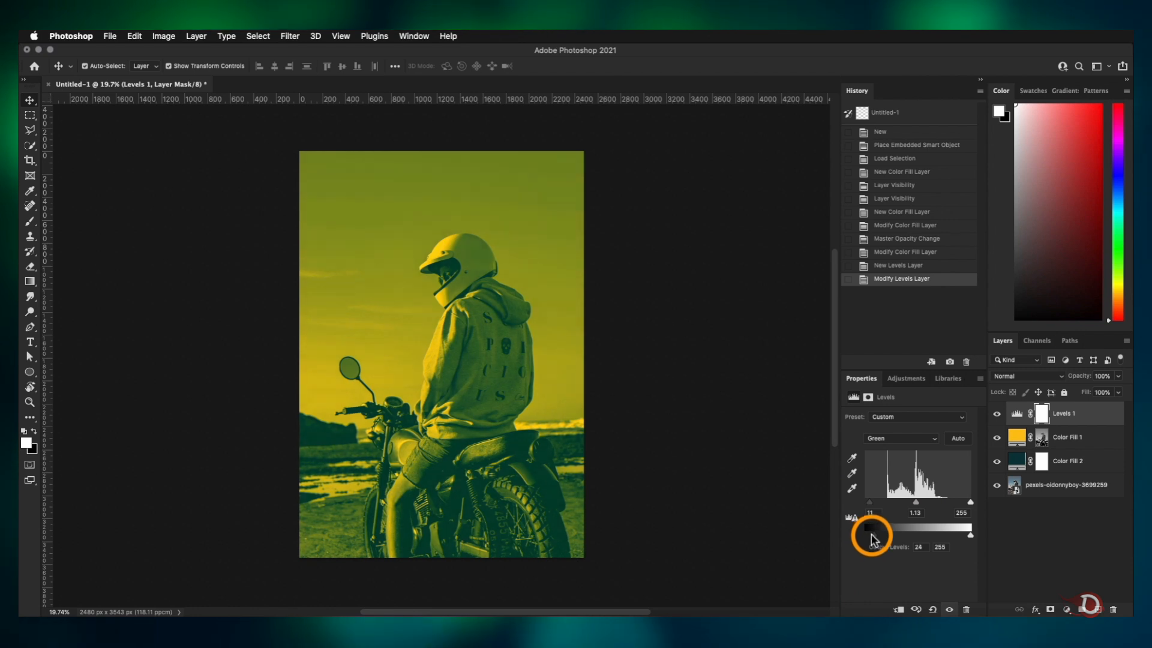
Adjust the Levels layer's Blue channel to input levels 20, 1.19 and 228, with the black output level at 34
left_click(933, 441)
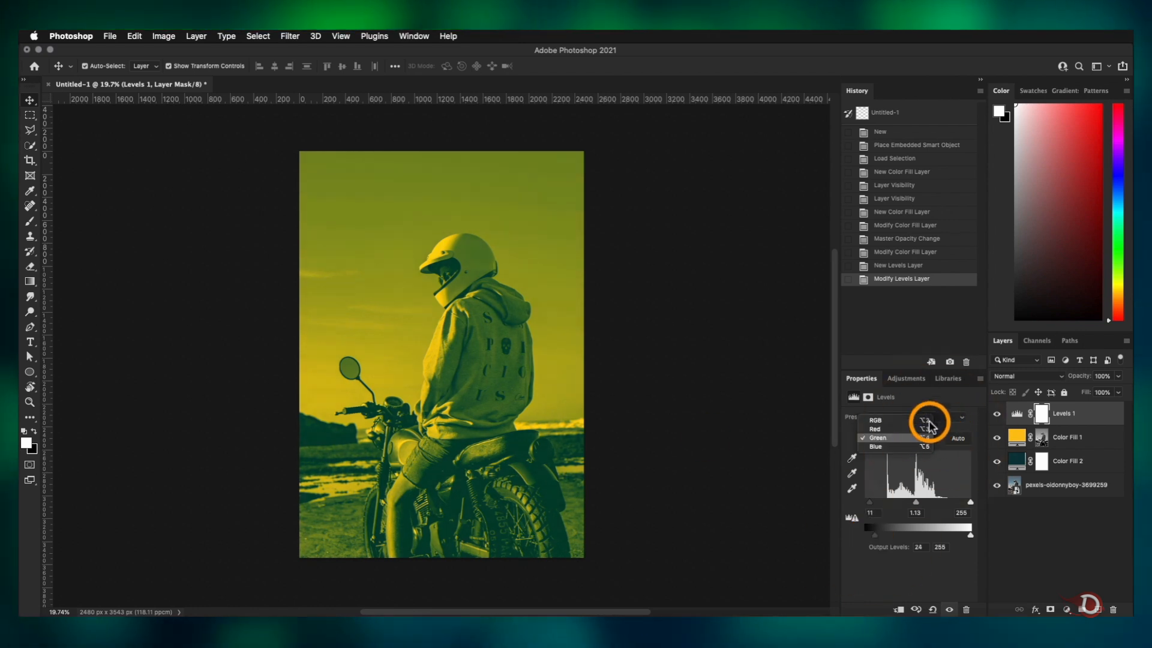
left_click(883, 447)
left_click_drag(864, 502, 869, 503)
left_click_drag(865, 534, 873, 535)
left_click_drag(970, 502, 916, 502)
left_click_drag(873, 534, 878, 534)
left_click_drag(917, 502, 873, 503)
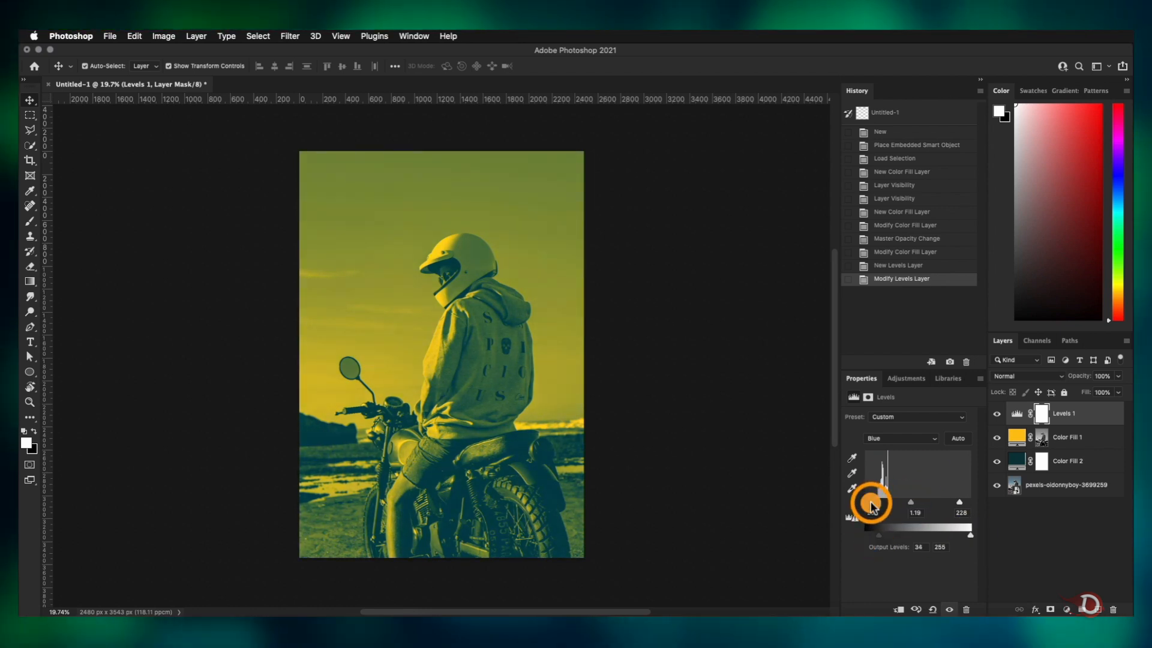
scroll(416, 381, "down", 3)
scroll(417, 384, "up", 6)
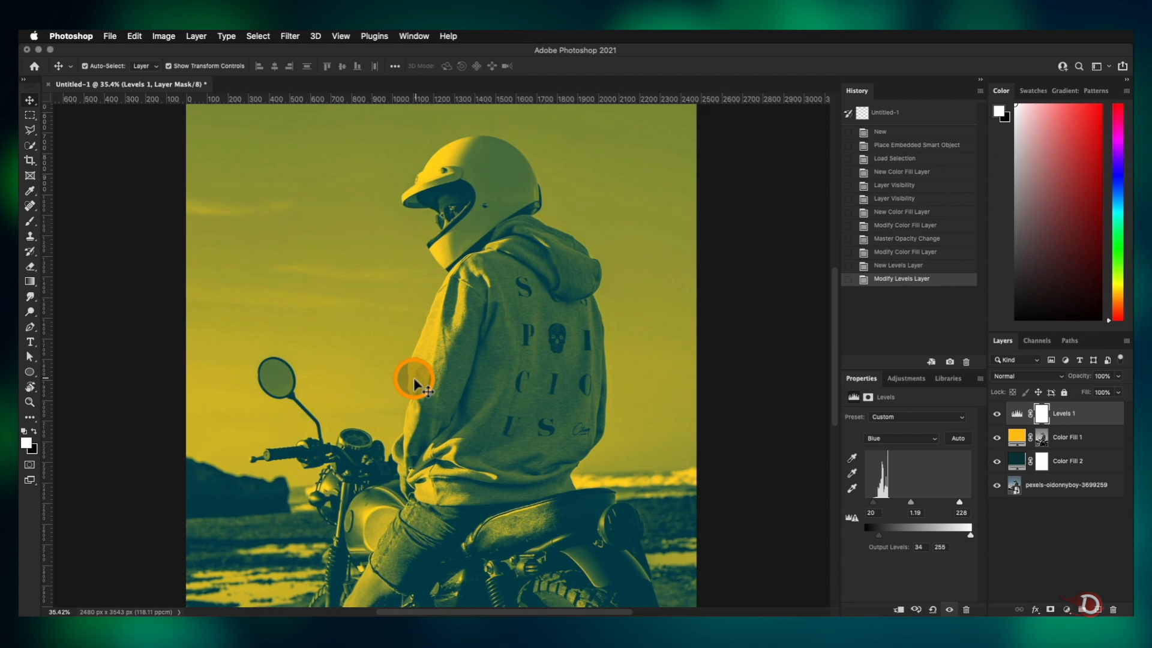
scroll(417, 384, "down", 3)
Convert the photo, both colour fills and the Levels layer into one smart object and rename it "Image"
left_click(1106, 487, "shift")
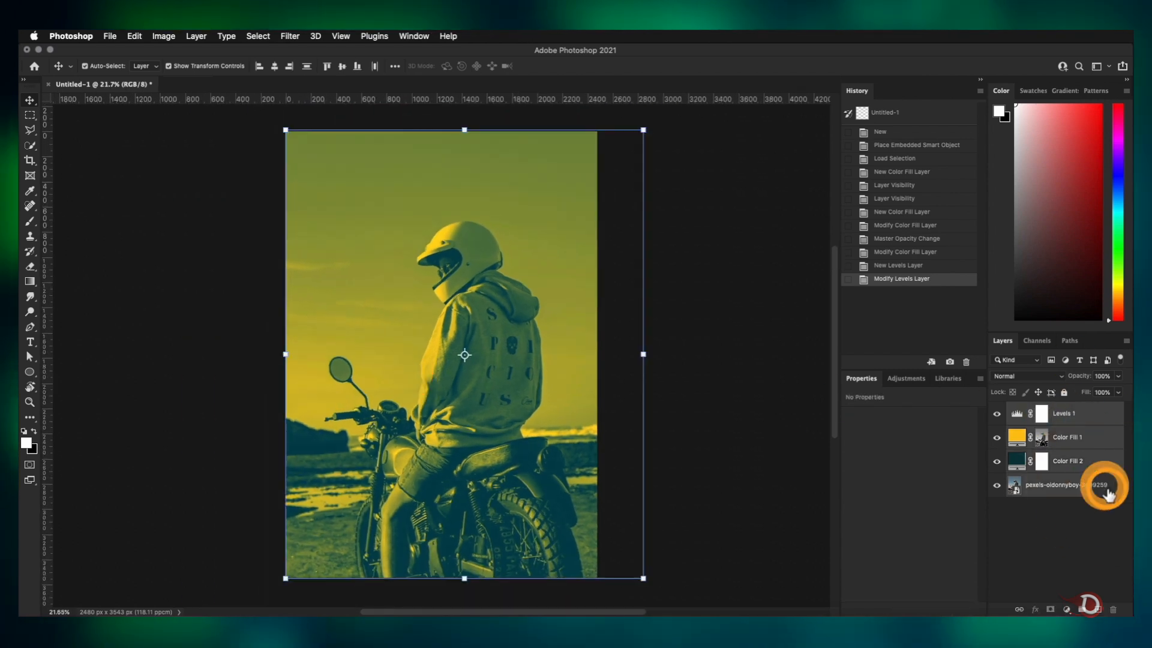
right_click(1106, 495)
left_click(1094, 206)
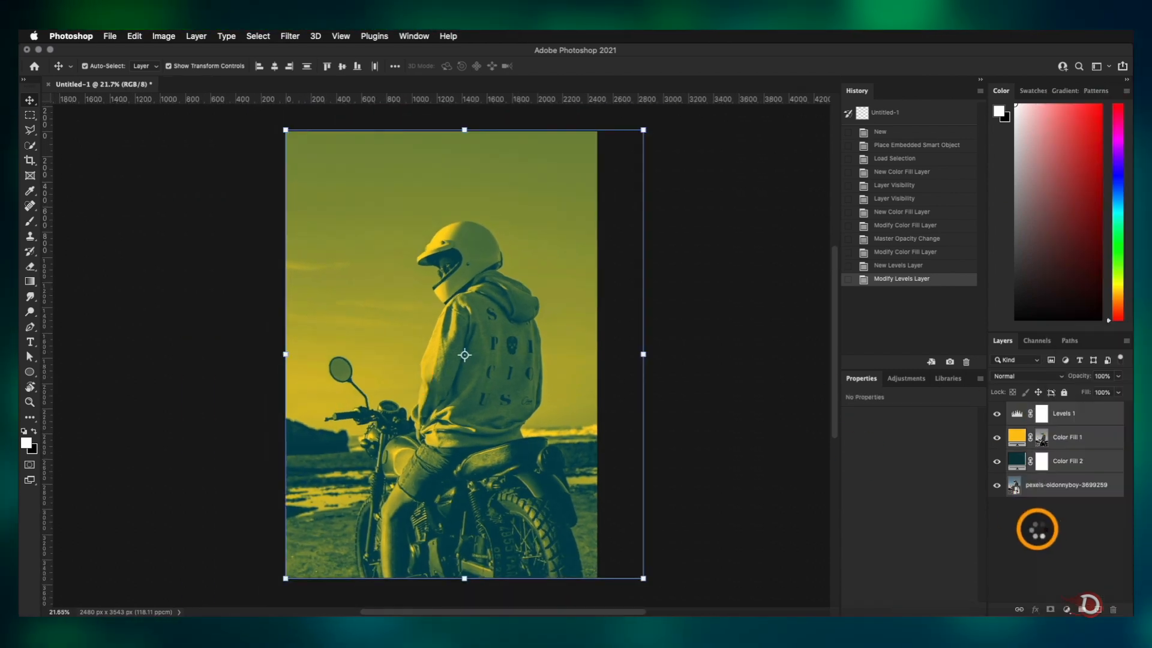
double_click(1037, 414)
type("Image")
key("Return")
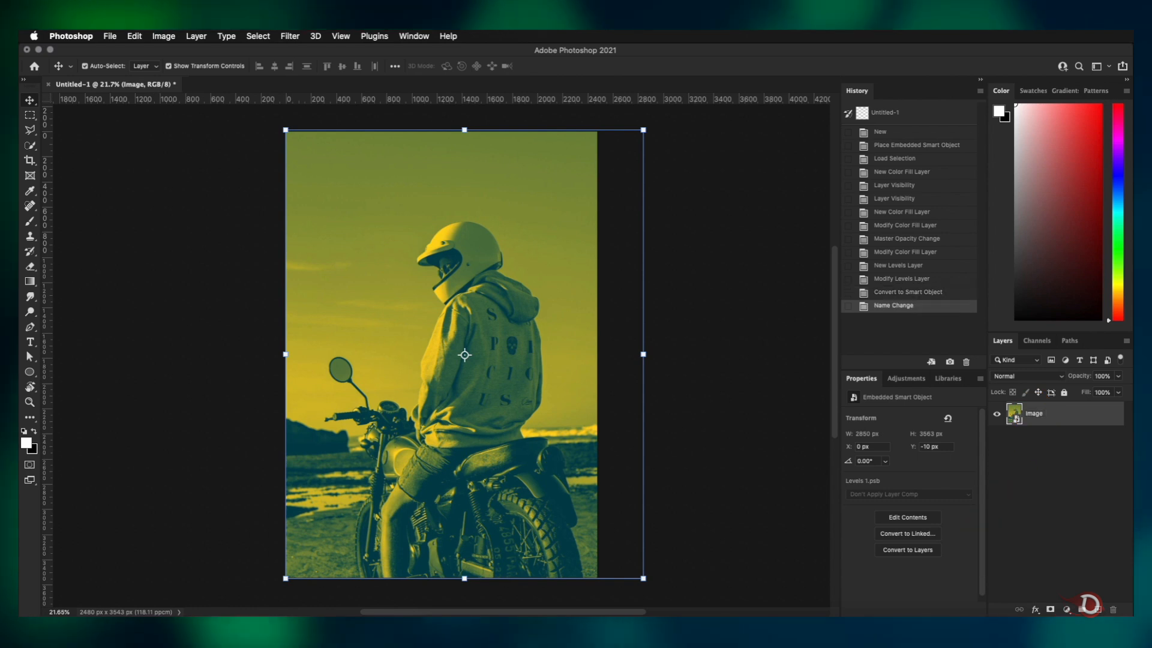
left_click(720, 426)
scroll(466, 430, "down", 2)
scroll(467, 434, "up", 1)
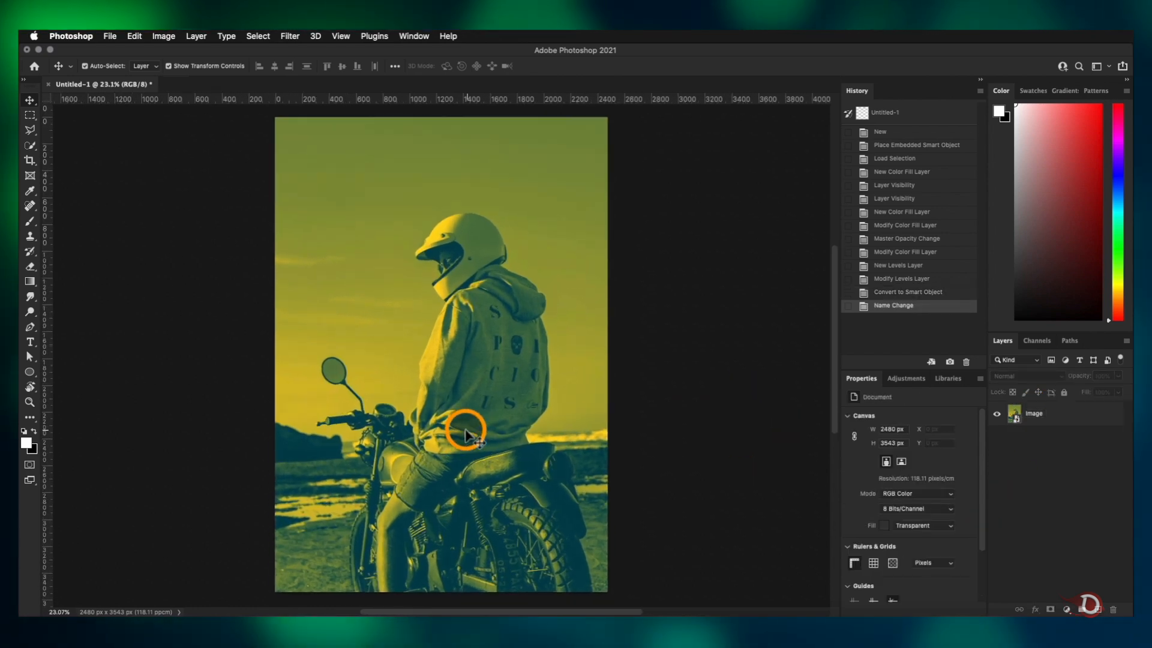
scroll(466, 432, "up", 1)
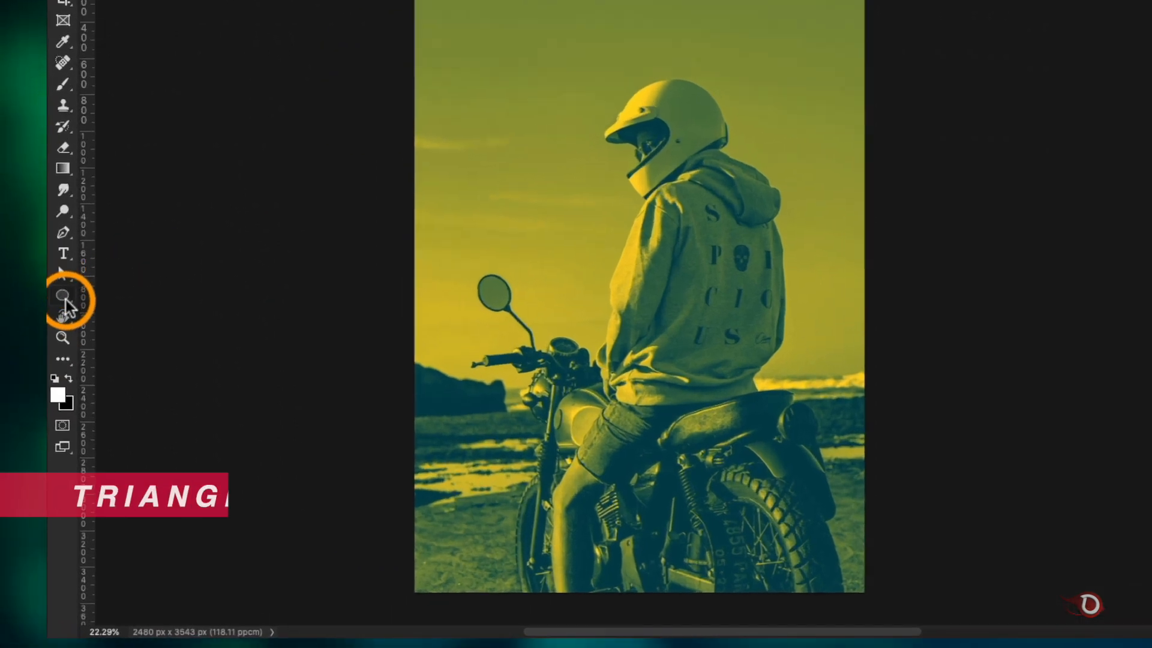
Draw a triangle about 1778 by 1540 px over the photo with the Triangle tool, using a bright magenta fill and no stroke
left_click(29, 372)
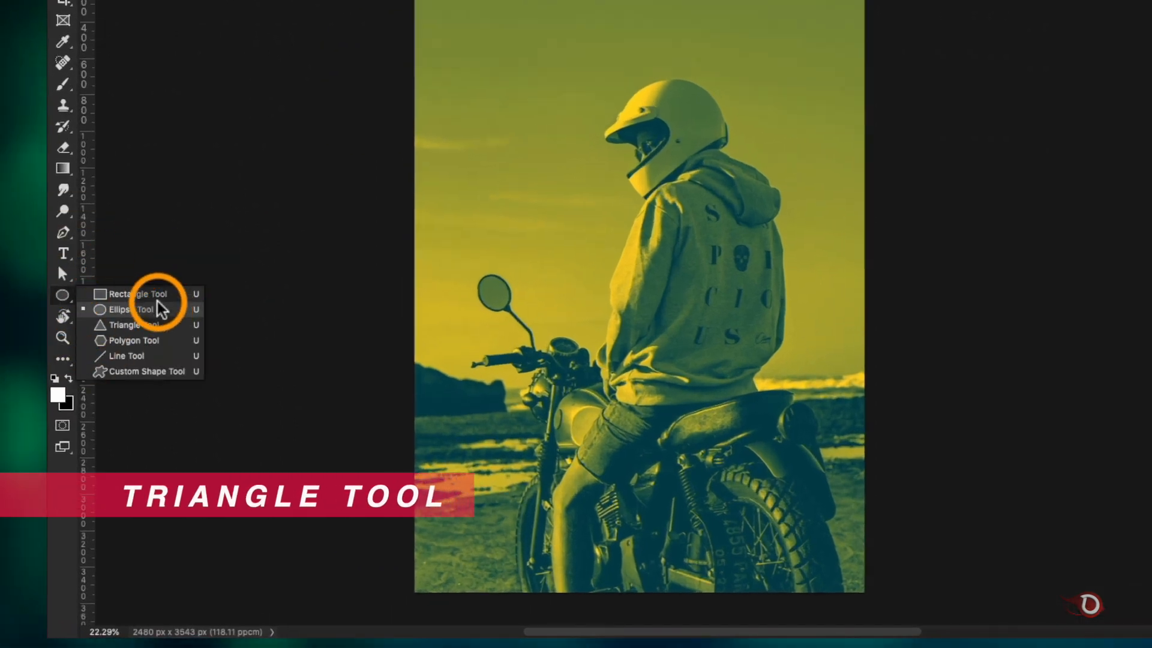
left_click(149, 326)
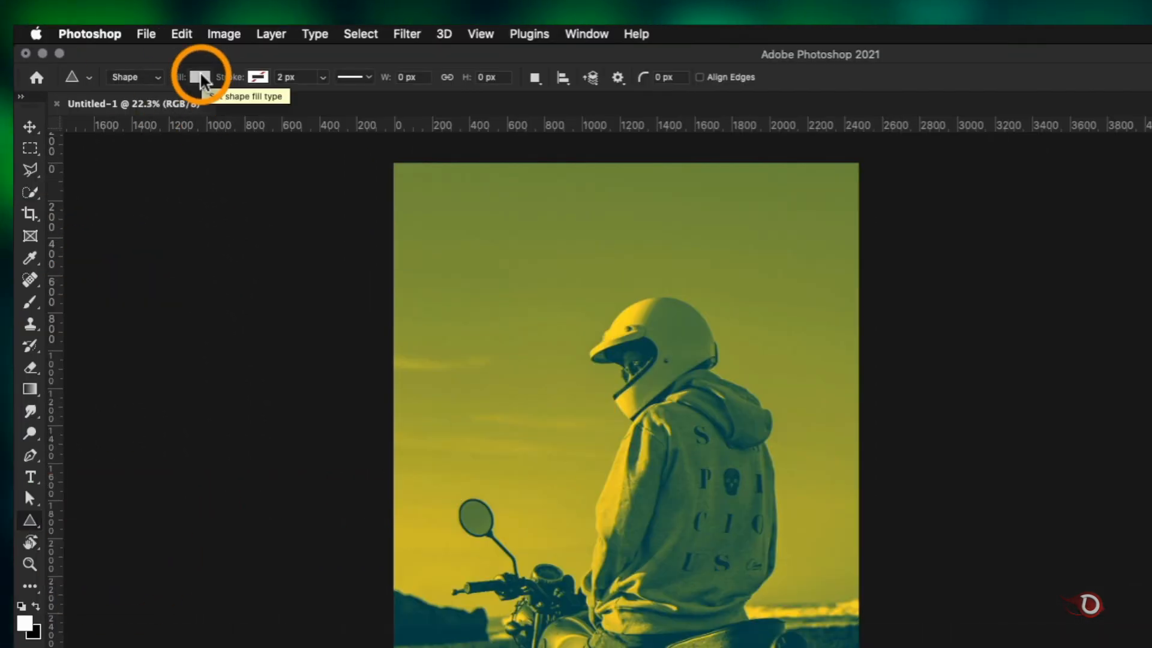
left_click(201, 76)
left_click(290, 128)
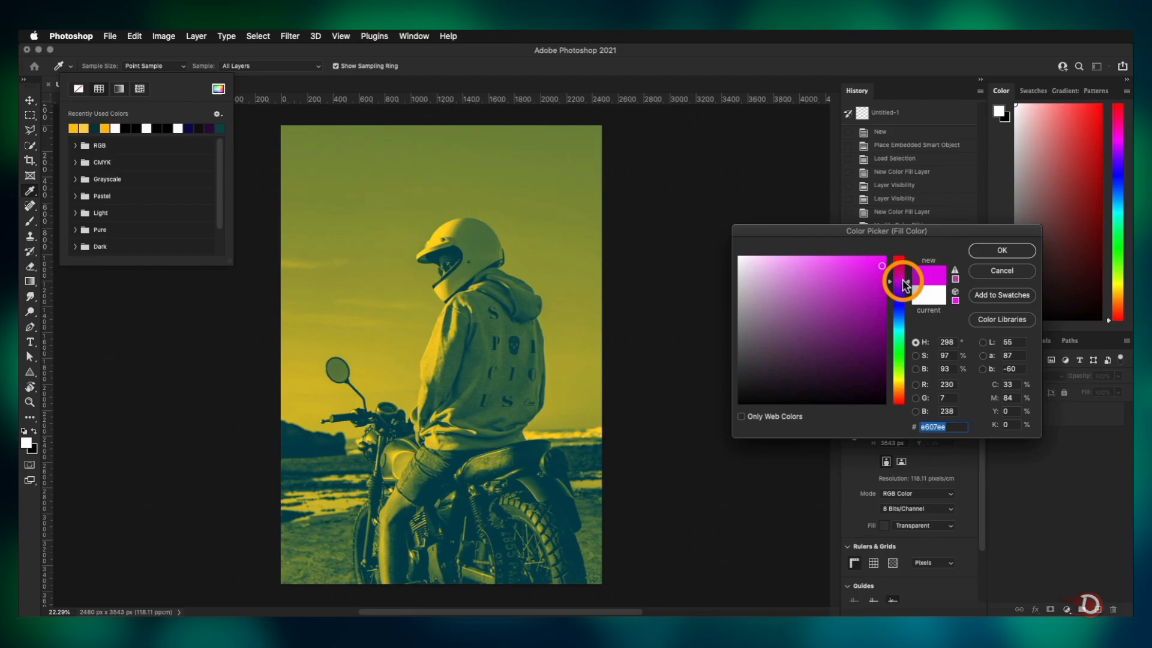
left_click_drag(903, 281, 902, 283)
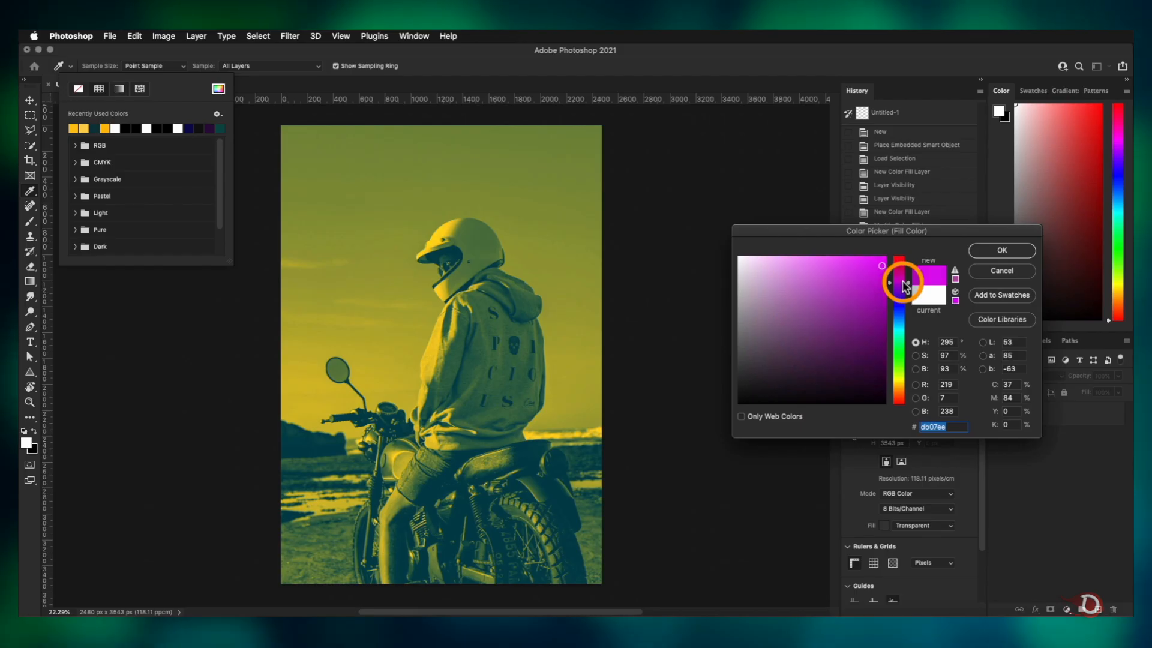
left_click(881, 263)
left_click(990, 251)
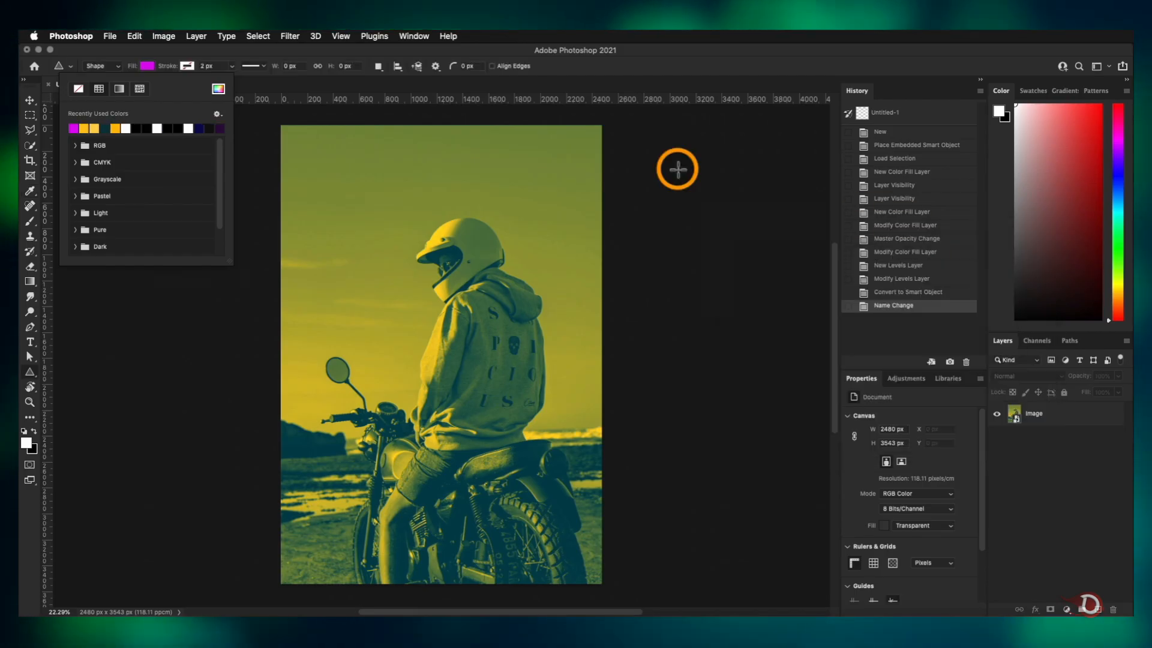
left_click(189, 66)
left_click(120, 89)
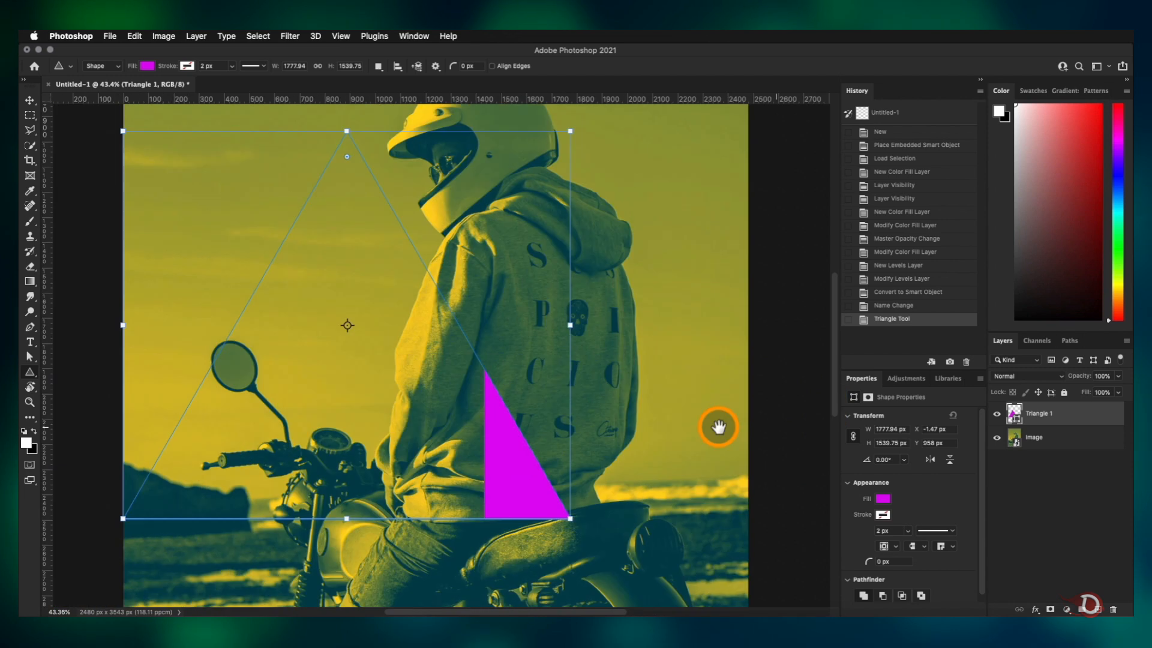
Scale the triangle to about 147% wide and 298% high and rotate it about 117° so it spans the canvas diagonally
scroll(719, 426, "down", 5)
left_click_drag(532, 433, 612, 498)
left_click_drag(545, 378, 607, 373)
left_click_drag(669, 340, 612, 341)
left_click_drag(640, 187, 519, 569)
left_click_drag(462, 269, 491, 370)
scroll(491, 370, "down", 3)
left_click_drag(396, 351, 239, 268)
left_click_drag(512, 447, 514, 420)
left_click_drag(444, 395, 452, 376)
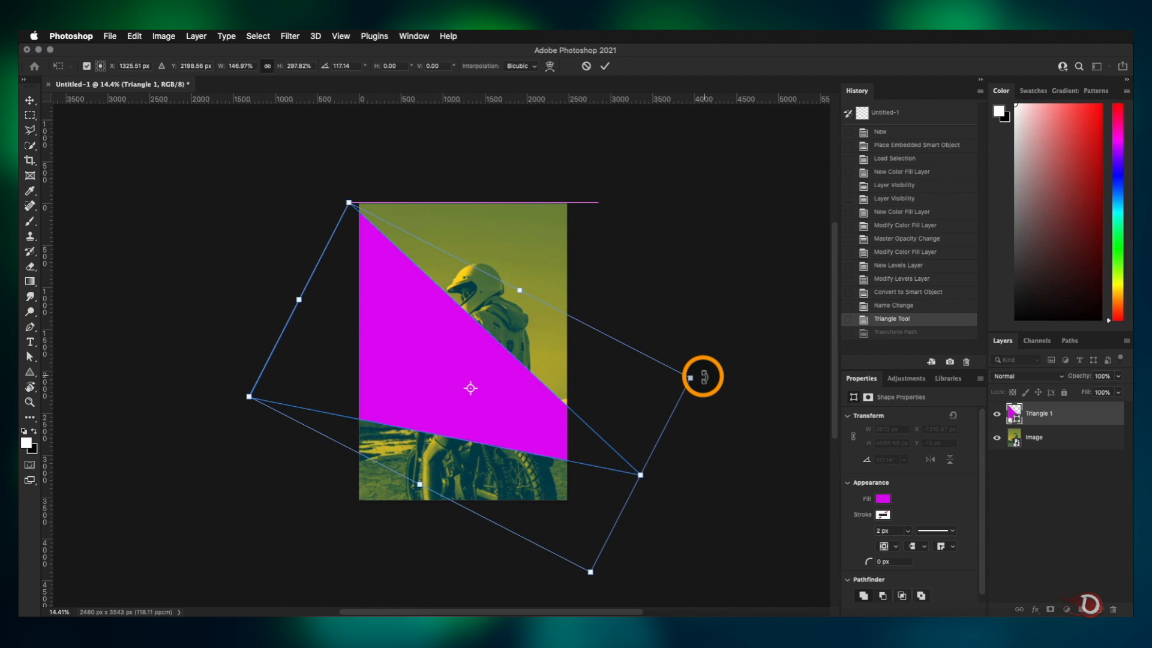
left_click(603, 65)
left_click(665, 282)
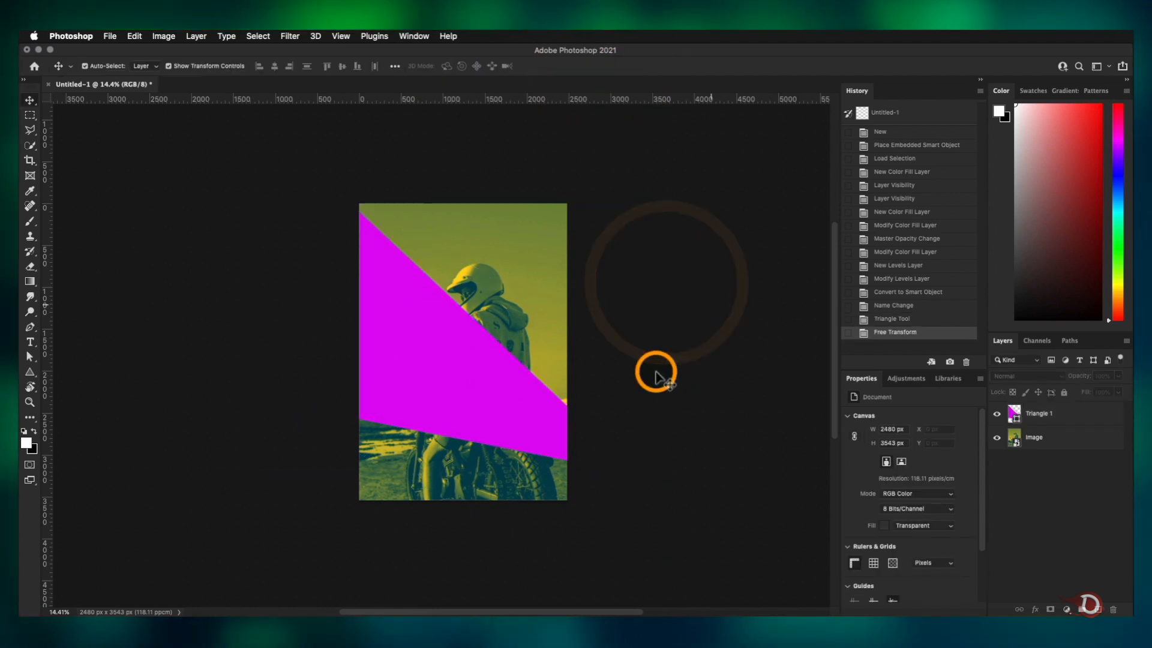
Set the Triangle 1 layer's blend mode to Multiply
scroll(615, 351, "up", 3)
scroll(613, 351, "down", 5)
scroll(613, 351, "up", 3)
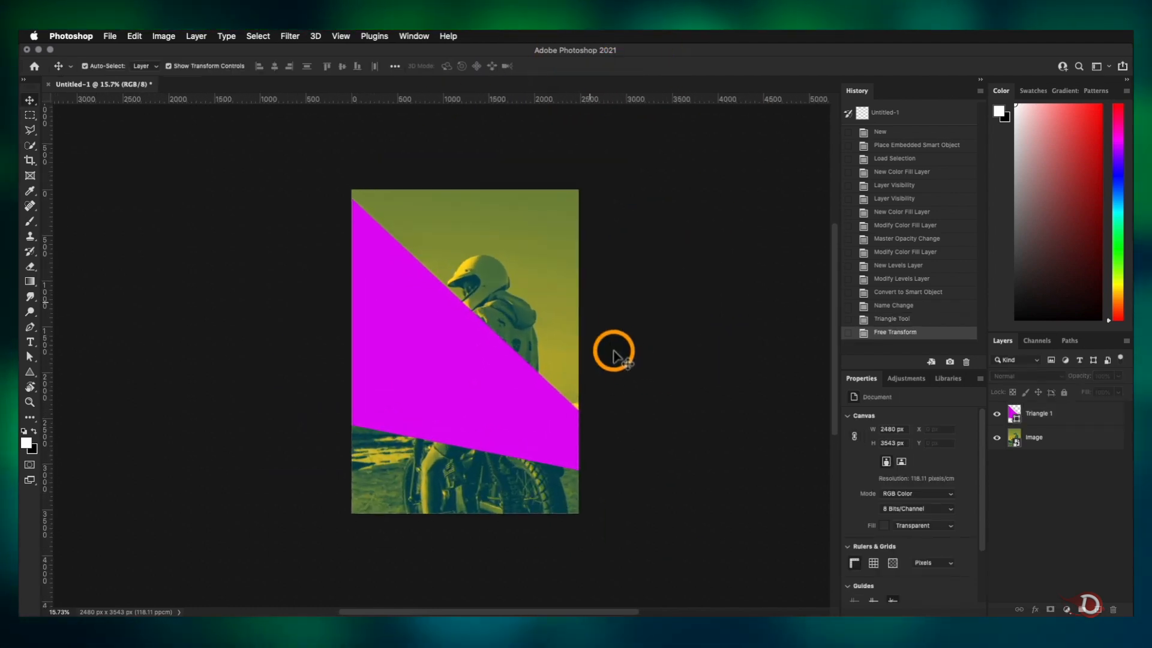
left_click(1065, 414)
left_click(1056, 376)
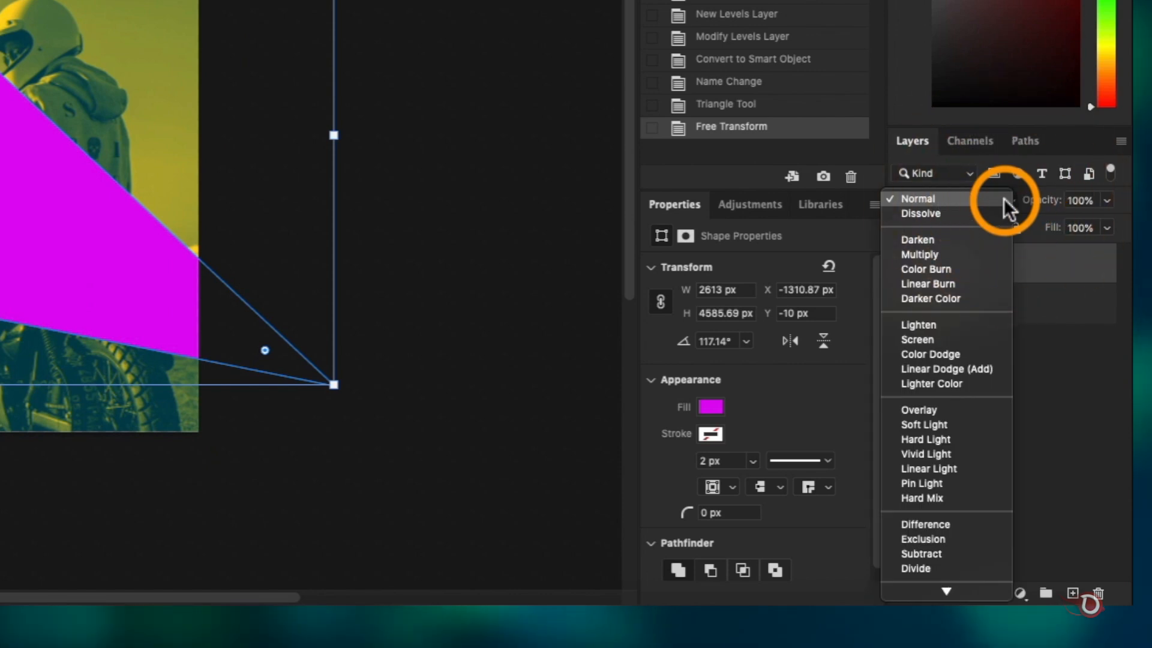
left_click(949, 257)
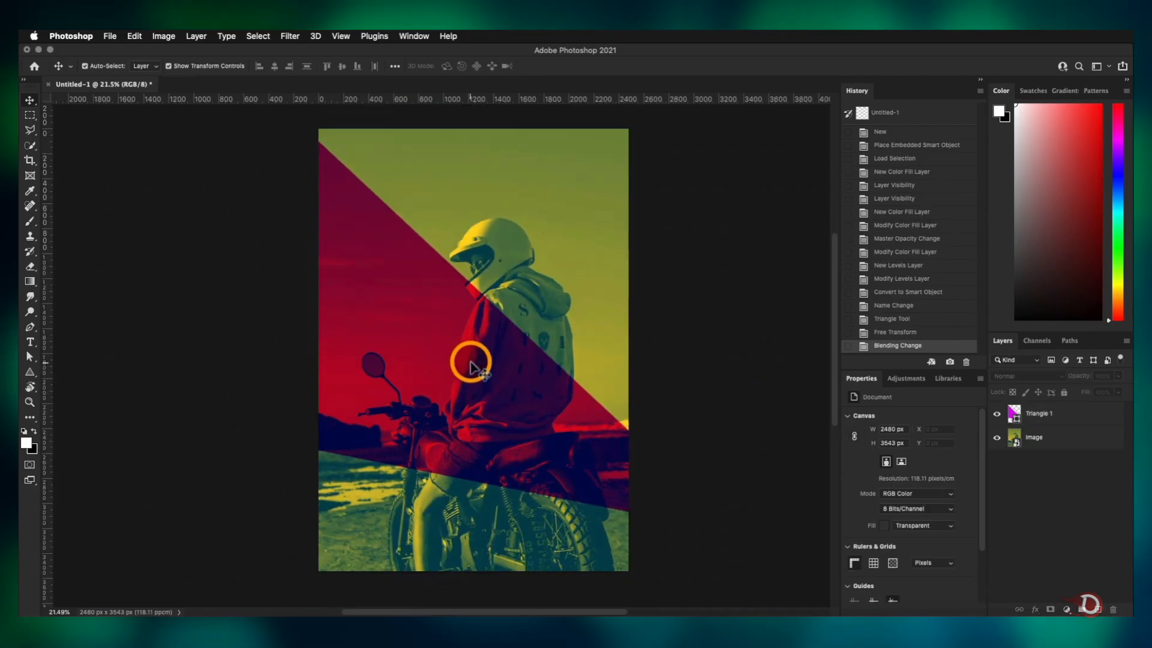
Reshape and reposition the triangle so its upper edge runs from the photo's upper-left side down across the rider's back
left_click_drag(666, 496, 648, 519)
left_click_drag(243, 178, 160, 174)
left_click(602, 67)
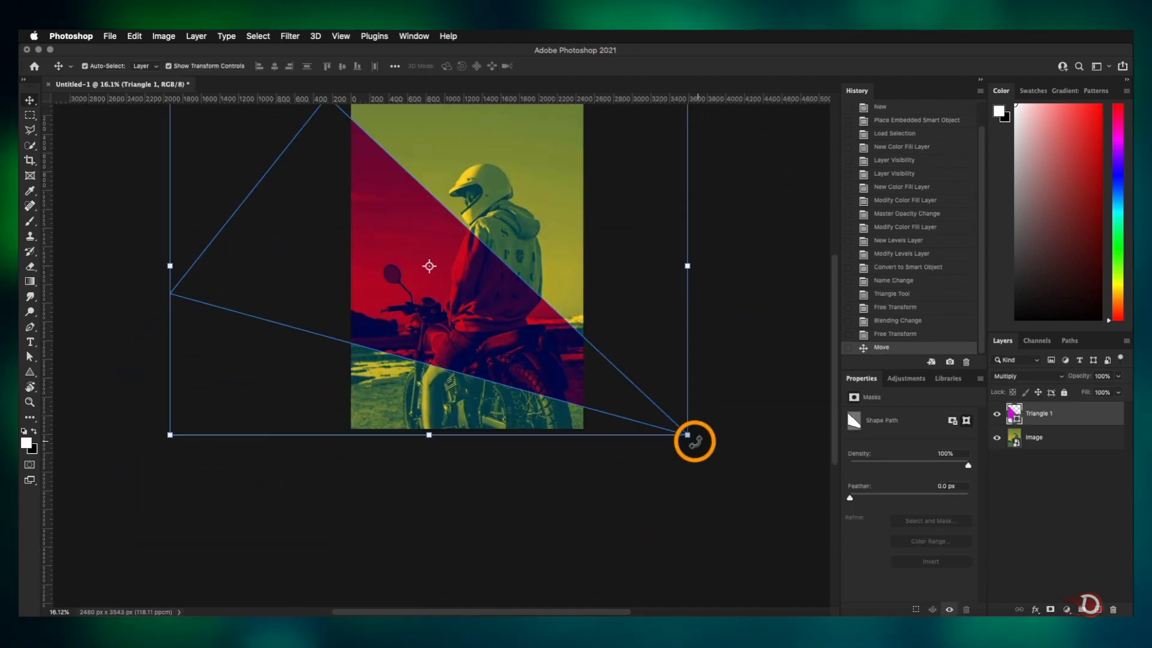
left_click_drag(463, 326, 471, 330)
key("Return")
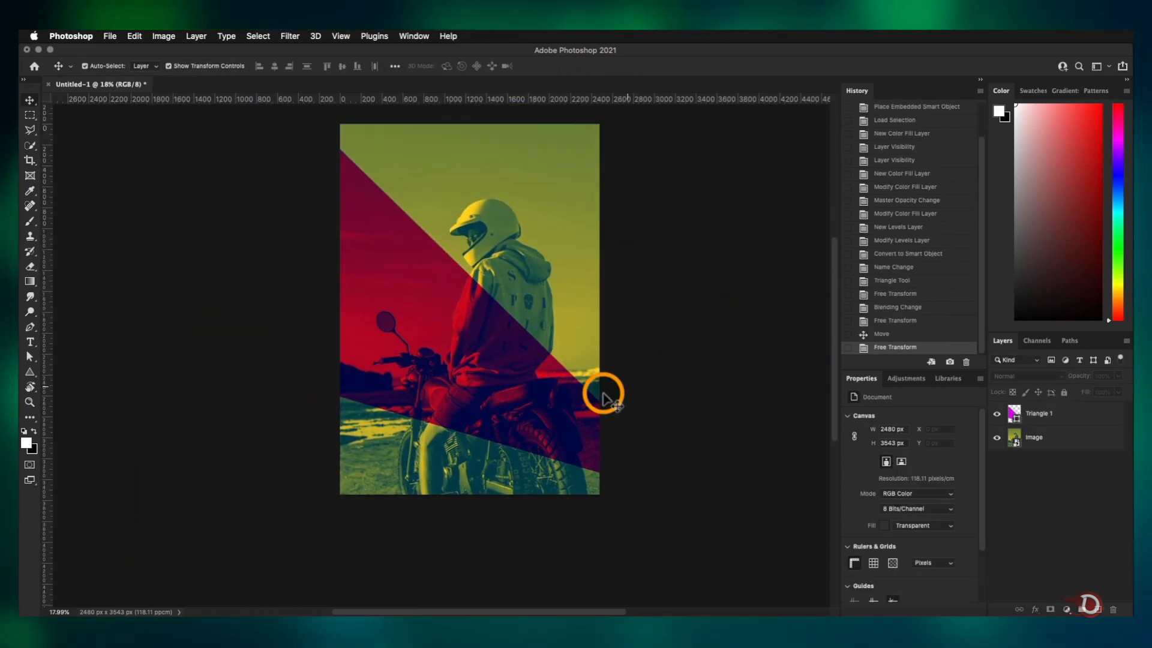
Lower the Triangle 1 layer's opacity and change its fill colour to a bright red
left_click_drag(1075, 376, 1078, 374)
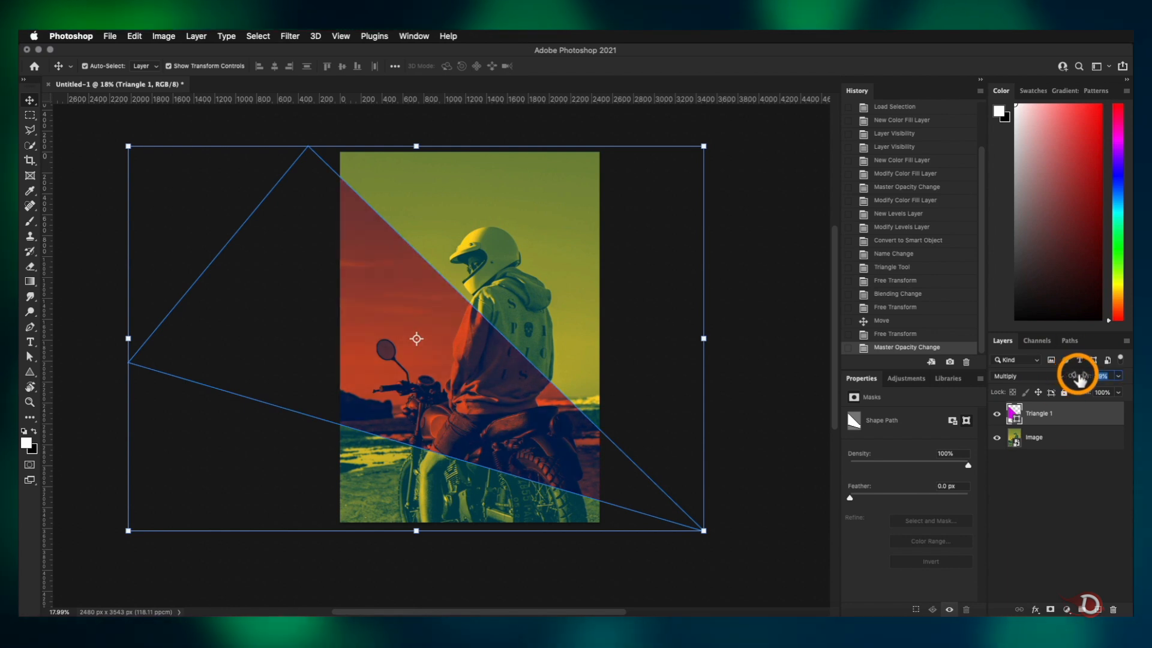
double_click(1013, 413)
left_click(854, 265)
left_click_drag(899, 281, 896, 404)
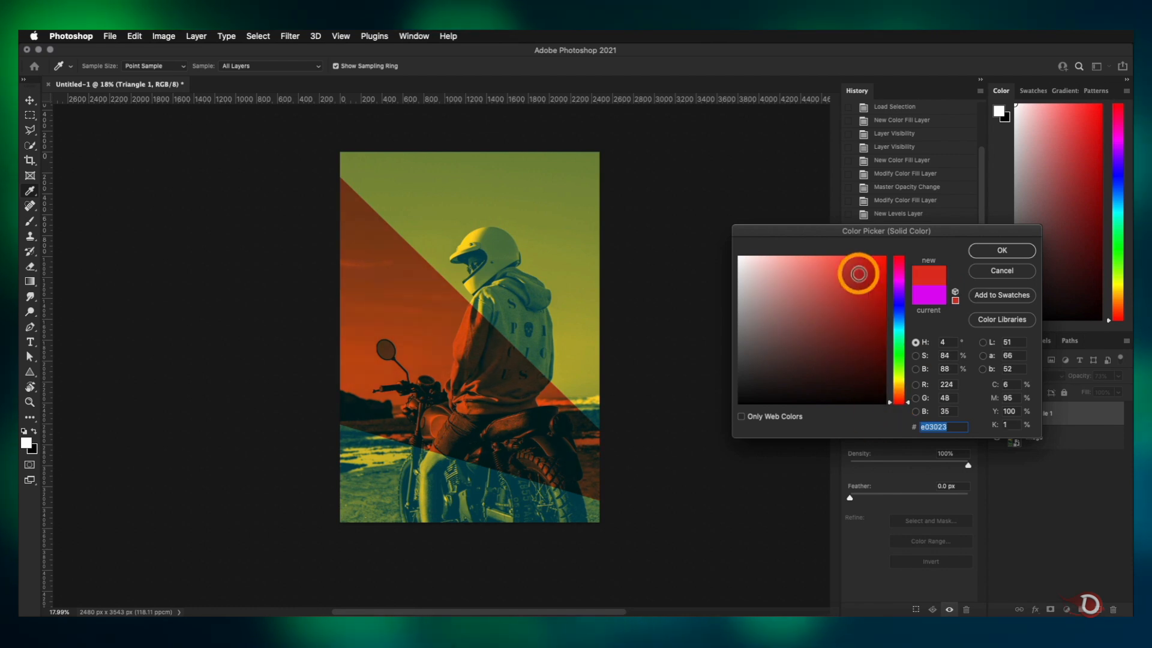
left_click(1016, 253)
Move and rotate the red triangle so it fills the photo's upper-left corner and its edge cuts through the rider's helmet
mouse_move(434, 354)
left_mouse_down()
mouse_move(448, 340)
mouse_move(425, 337)
left_mouse_up()
left_click(740, 412)
key("super+minus")
left_click(527, 412)
left_click_drag(635, 477, 642, 500)
left_click_drag(679, 173, 687, 185)
left_click_drag(469, 336, 485, 330)
left_click(706, 268)
key("super+plus")
left_click(636, 330)
key("super+minus")
left_click(549, 357)
left_click_drag(690, 515, 674, 550)
left_click(704, 376)
key("super+minus")
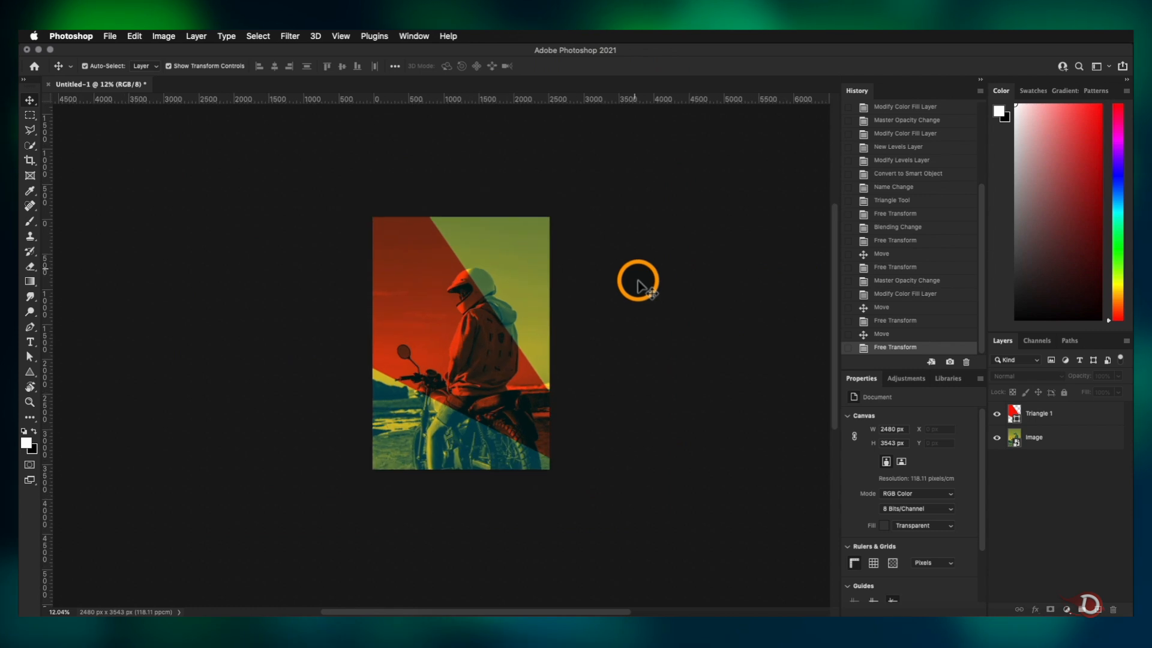
Slightly lower the opacity of the Triangle 1 layer again
key("super+plus")
left_click(1039, 414)
left_click_drag(1076, 376, 1070, 376)
left_click(745, 381)
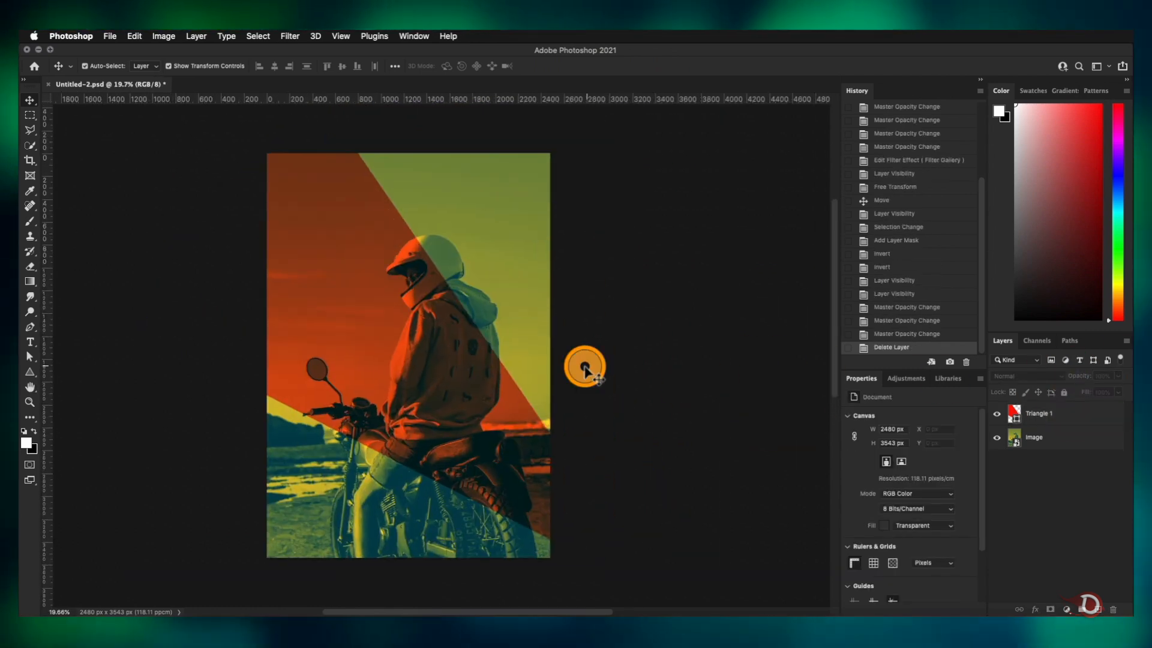
Add a new layer between Triangle 1 and Image and fill it with the white foreground colour
scroll(585, 367, "up", 3)
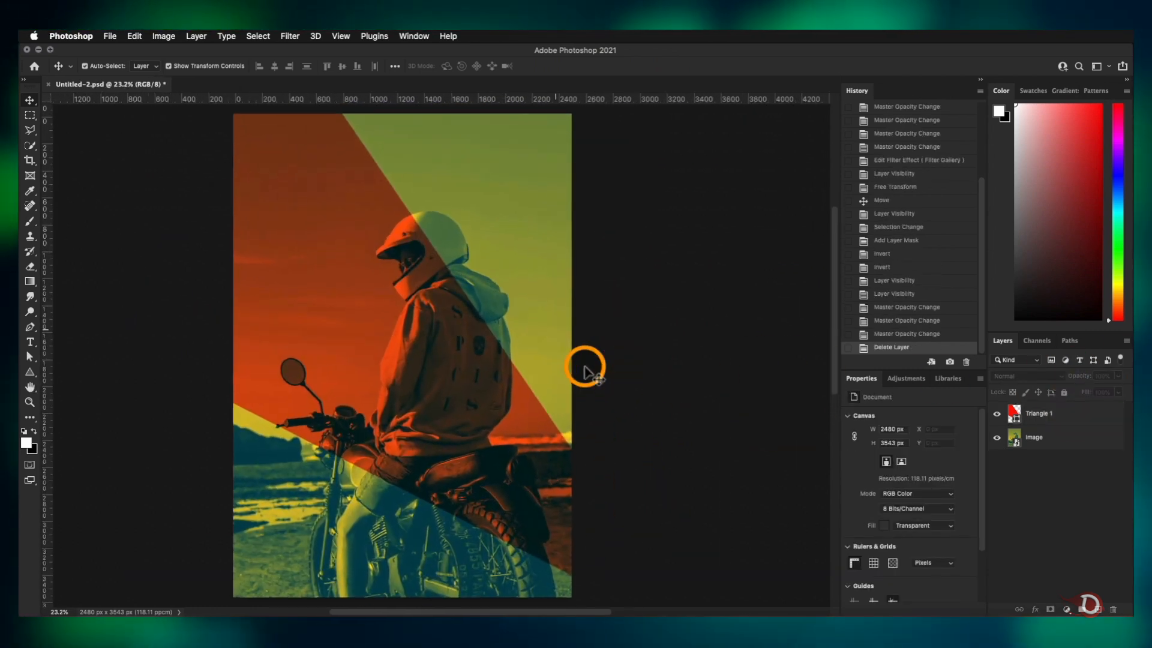
scroll(585, 367, "down", 2)
scroll(585, 366, "down", 1)
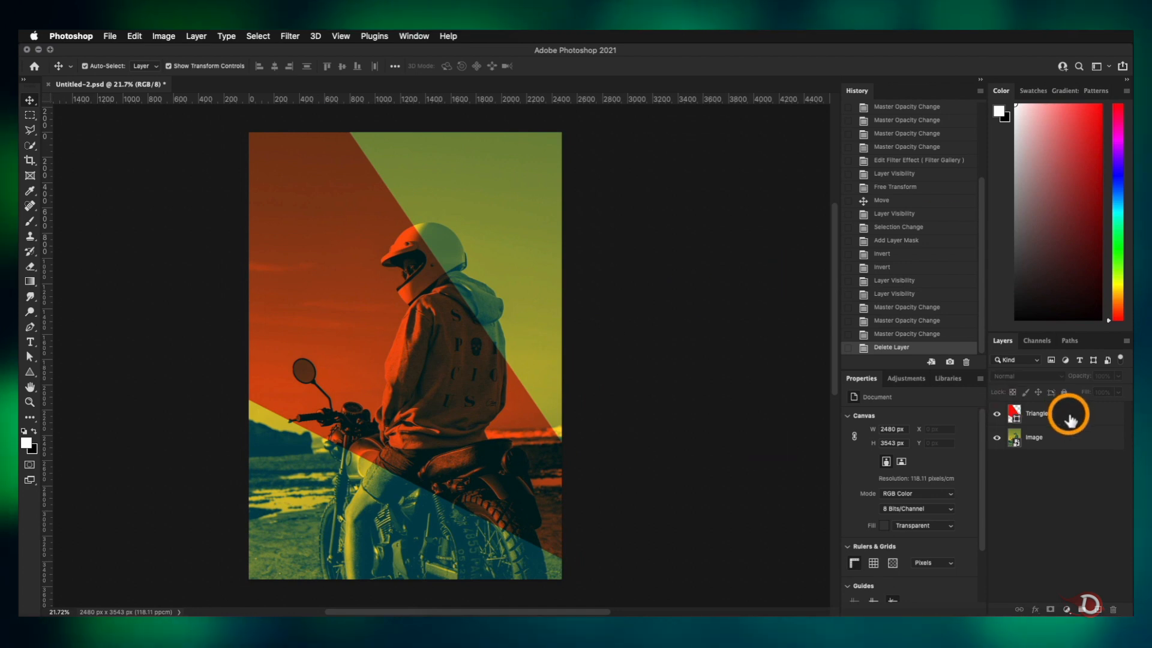
left_click(1070, 420)
left_click(1097, 609)
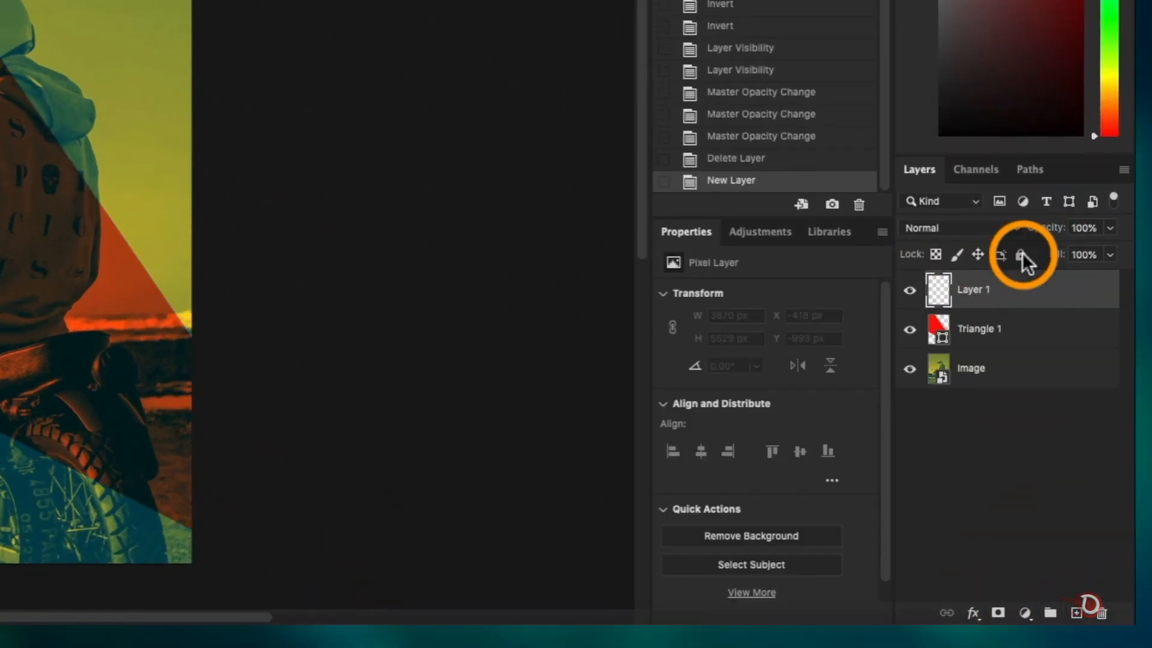
left_click_drag(1008, 293, 1024, 315)
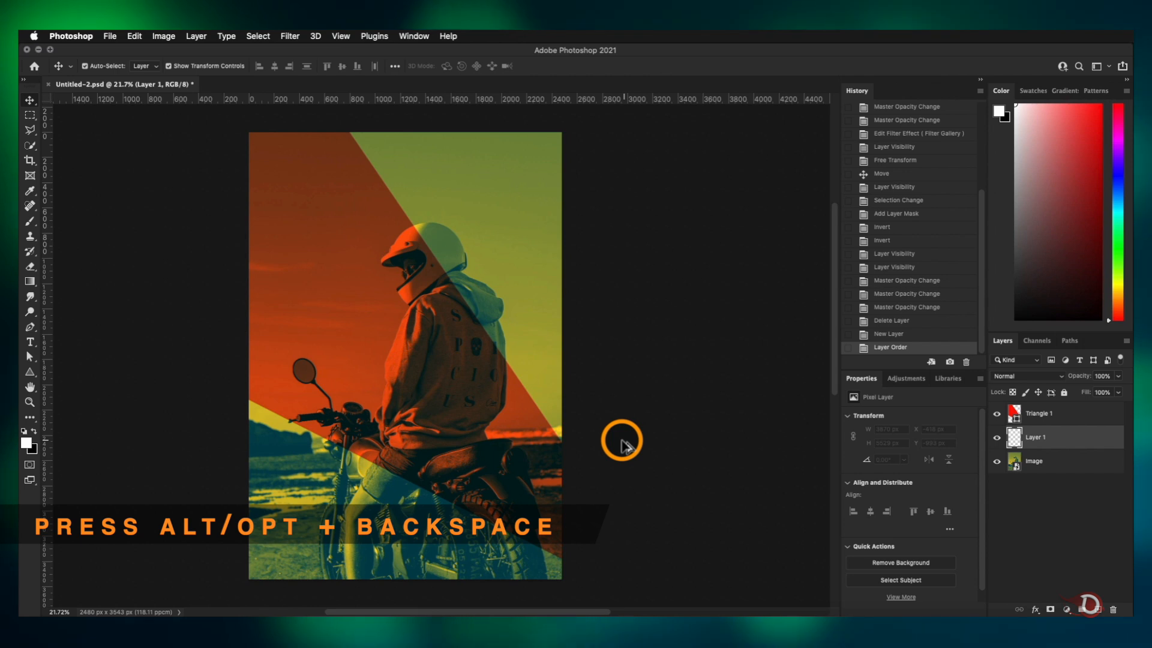
key("alt+BackSpace")
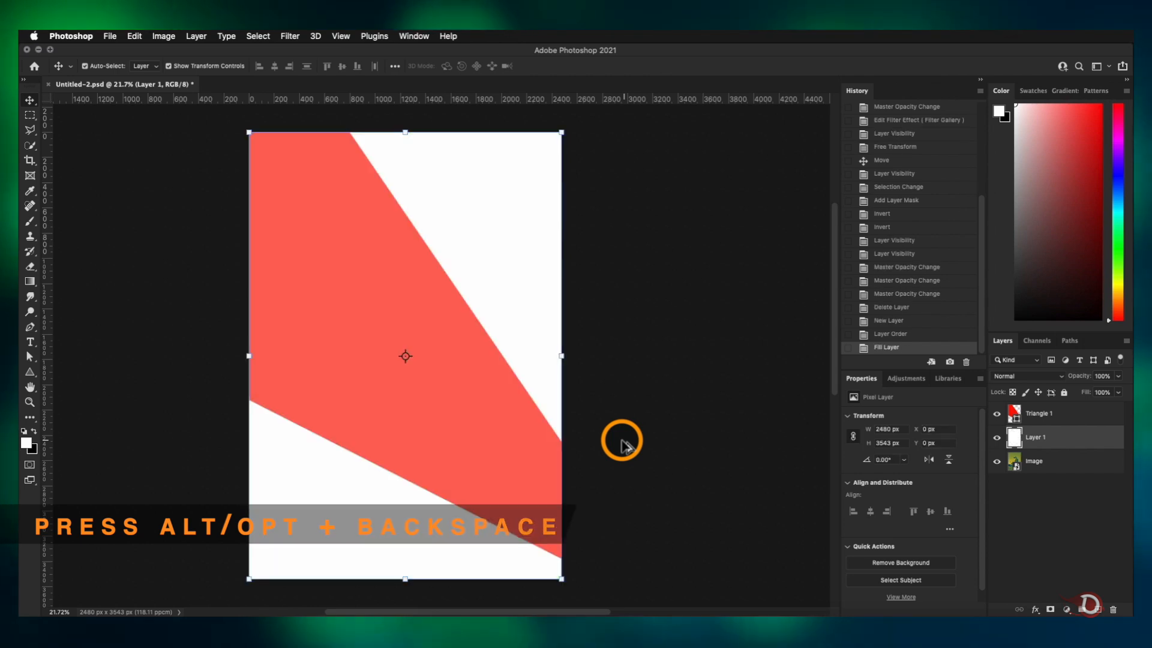
Convert Layer 1 to a smart object and give it a Filter Gallery Halftone Pattern with size 5, contrast 50 and pattern type Circle
right_click(1067, 443)
left_click(1106, 265)
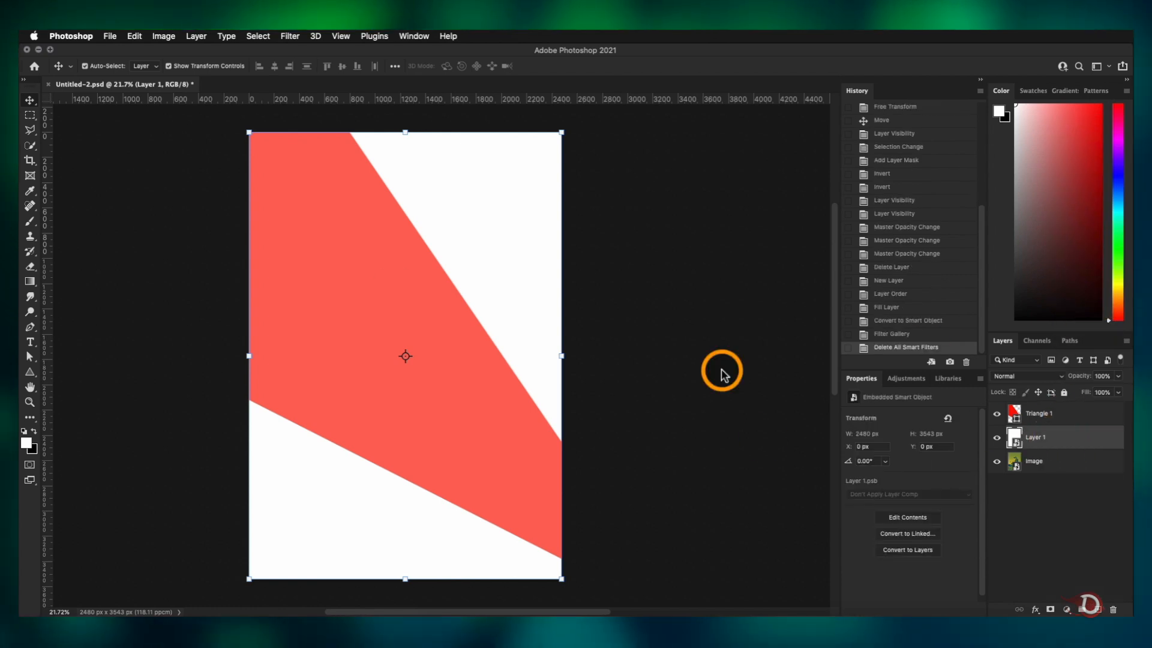
left_click(289, 36)
left_click(303, 101)
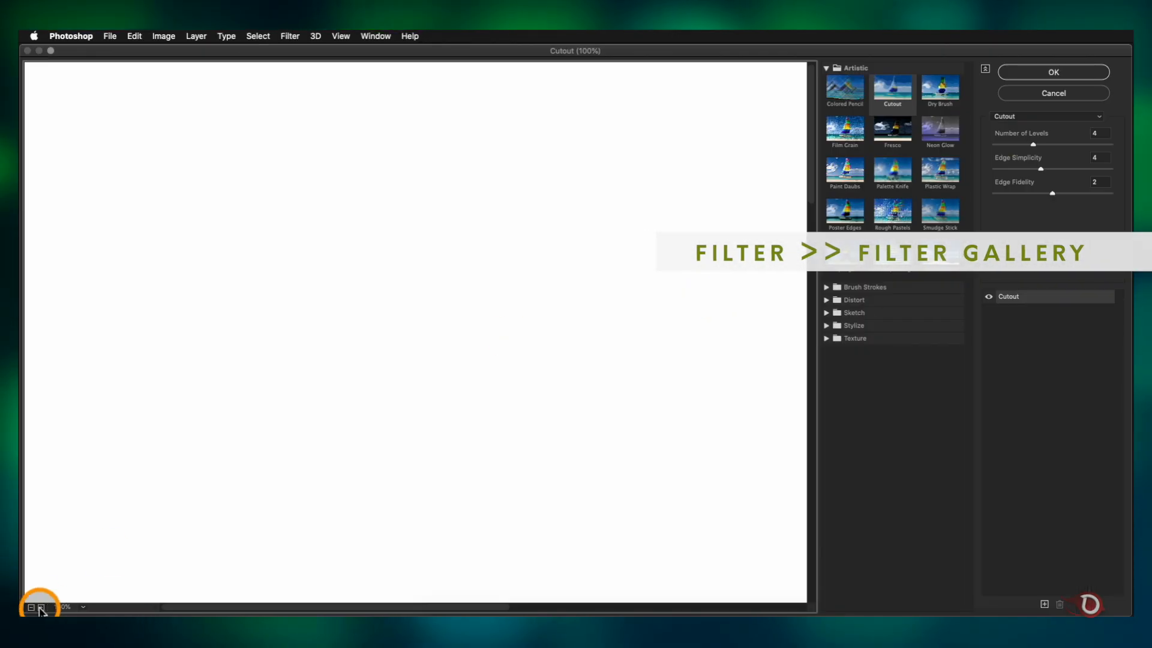
left_click(41, 607)
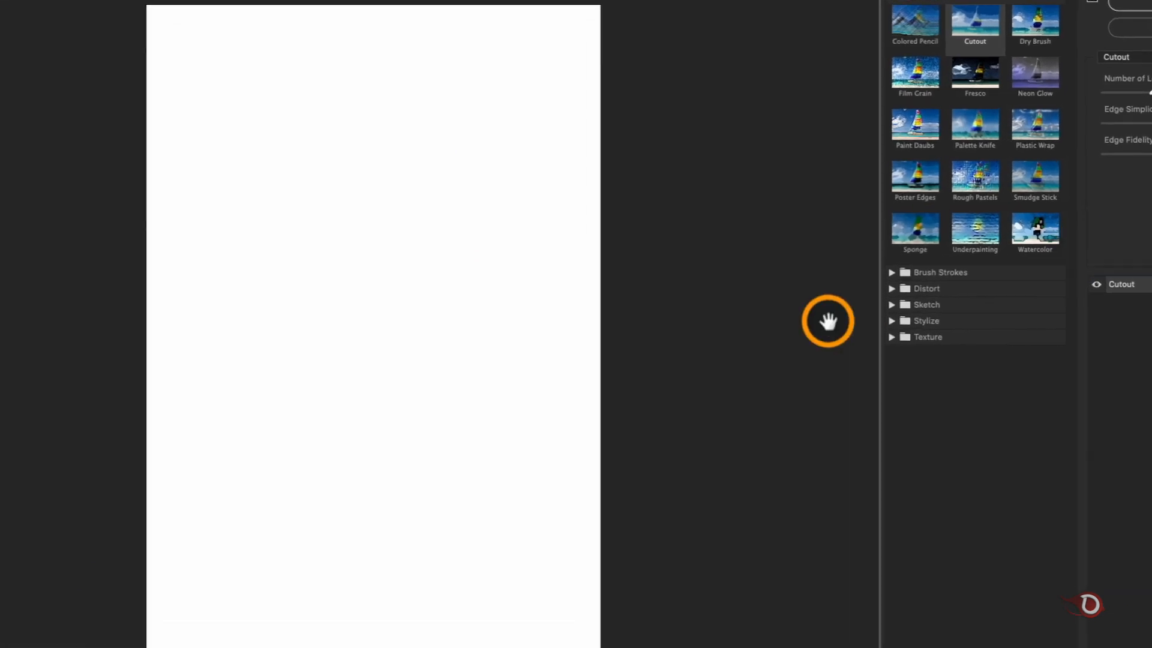
left_click(892, 304)
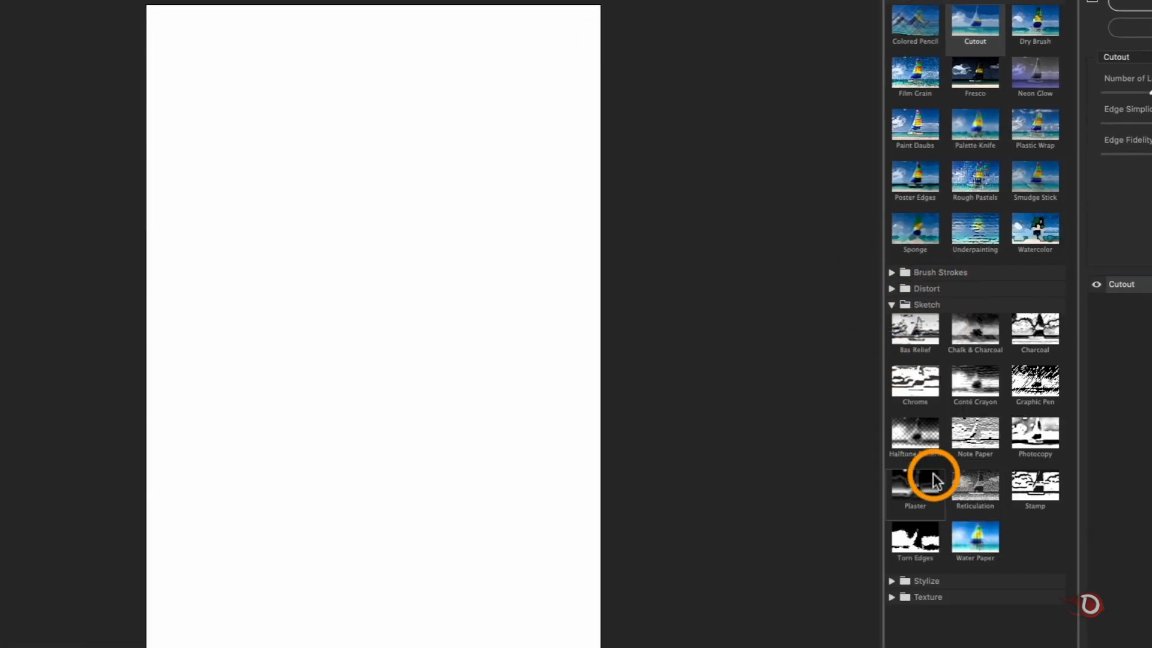
left_click(917, 445)
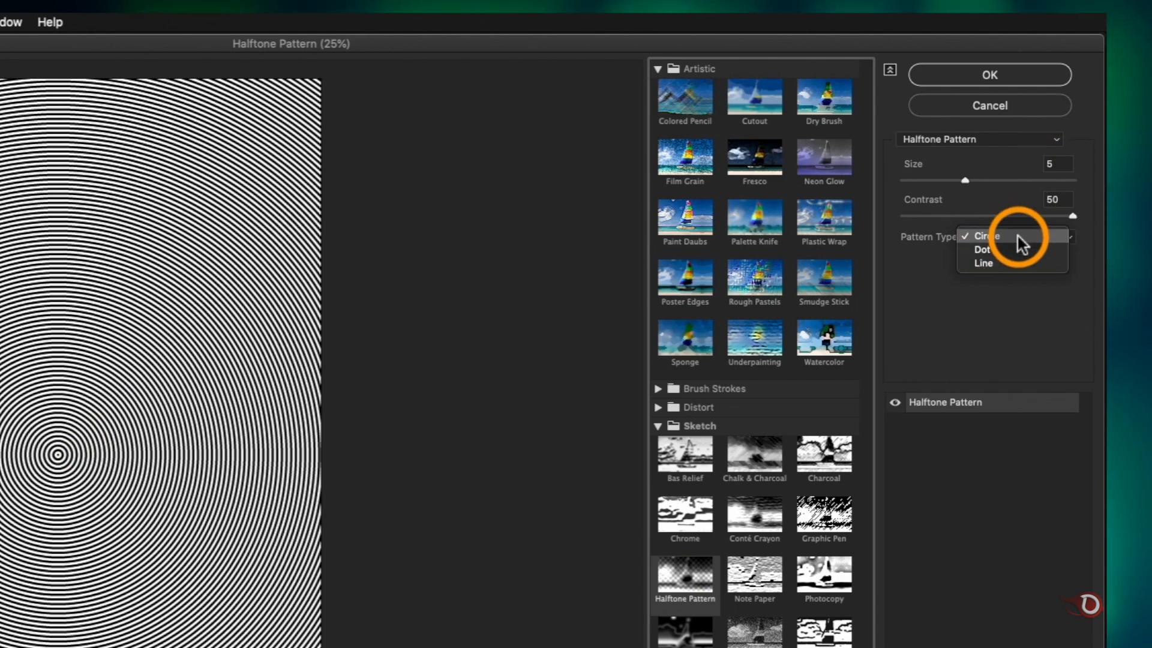
left_click(1019, 239)
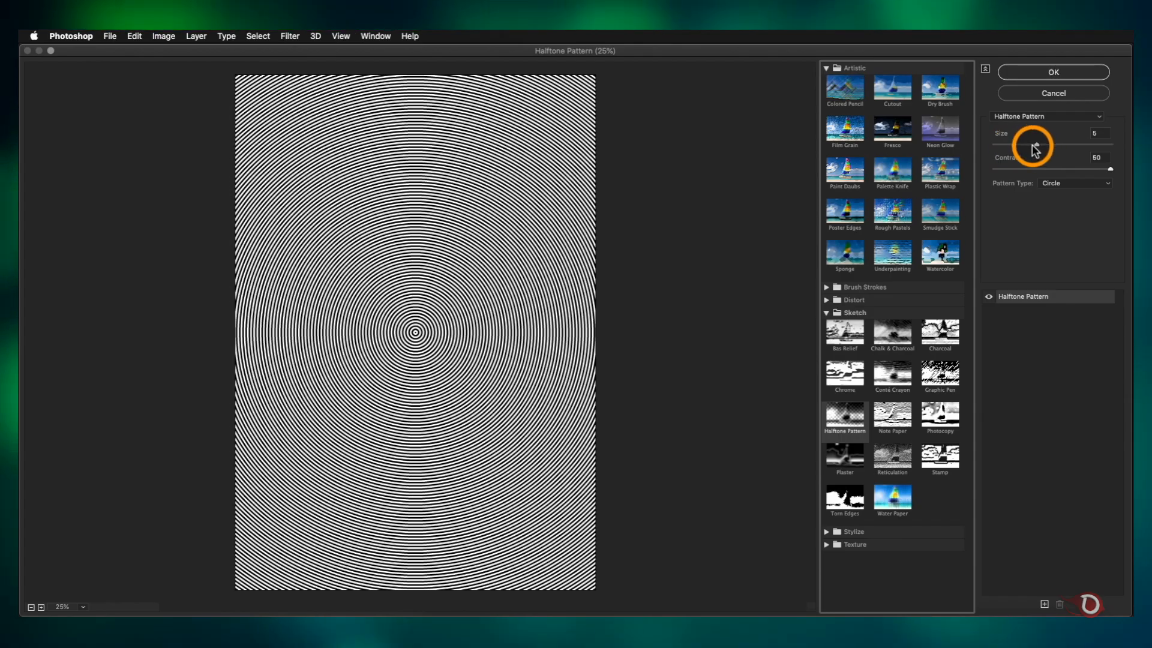
mouse_move(1107, 170)
left_mouse_down()
mouse_move(1016, 172)
mouse_move(1110, 170)
left_mouse_up()
left_click(41, 607)
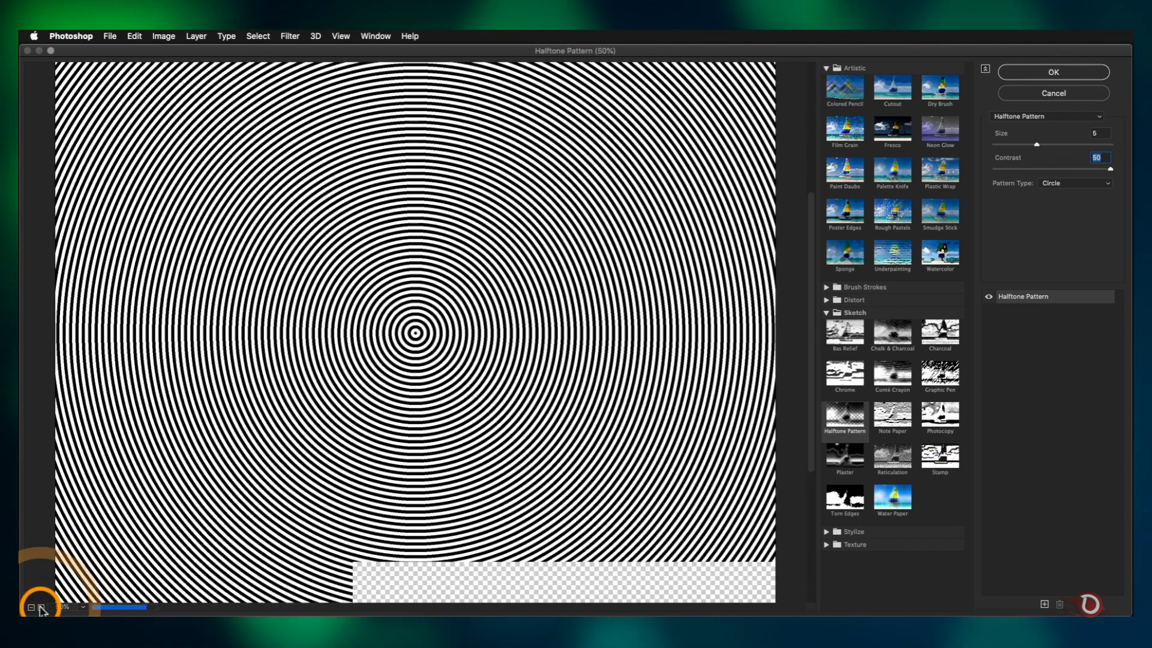
left_click(41, 607)
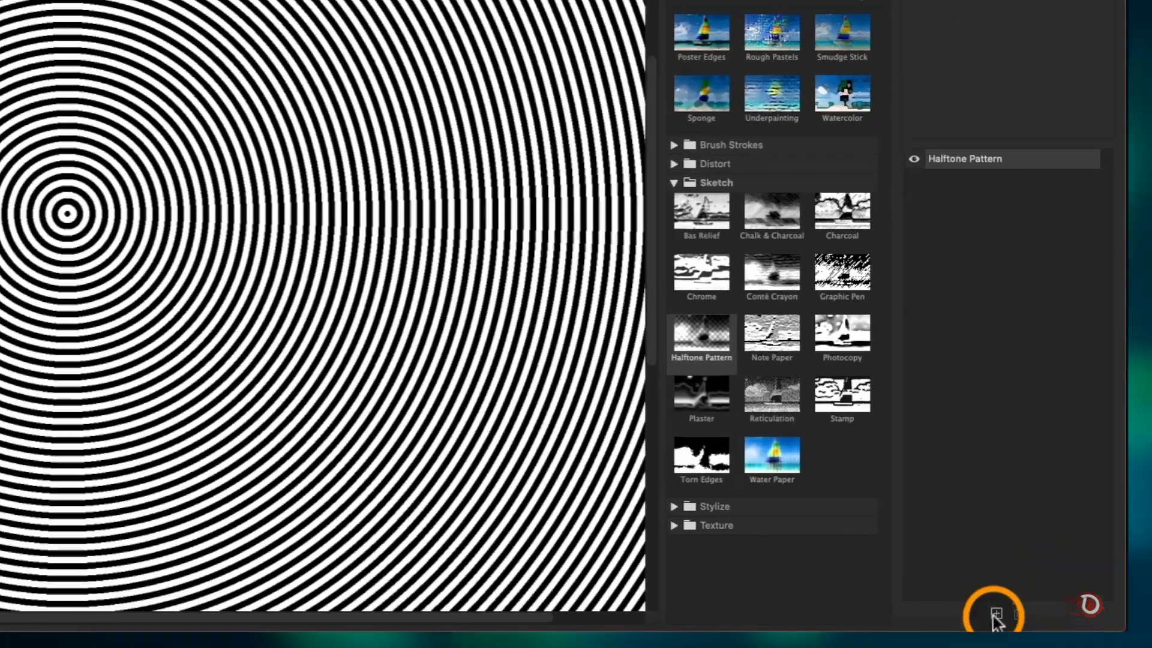
Add a Torn Edges effect above the Halftone Pattern with image balance 25, smoothness 10 and contrast 12, and apply the filters
left_click(710, 459)
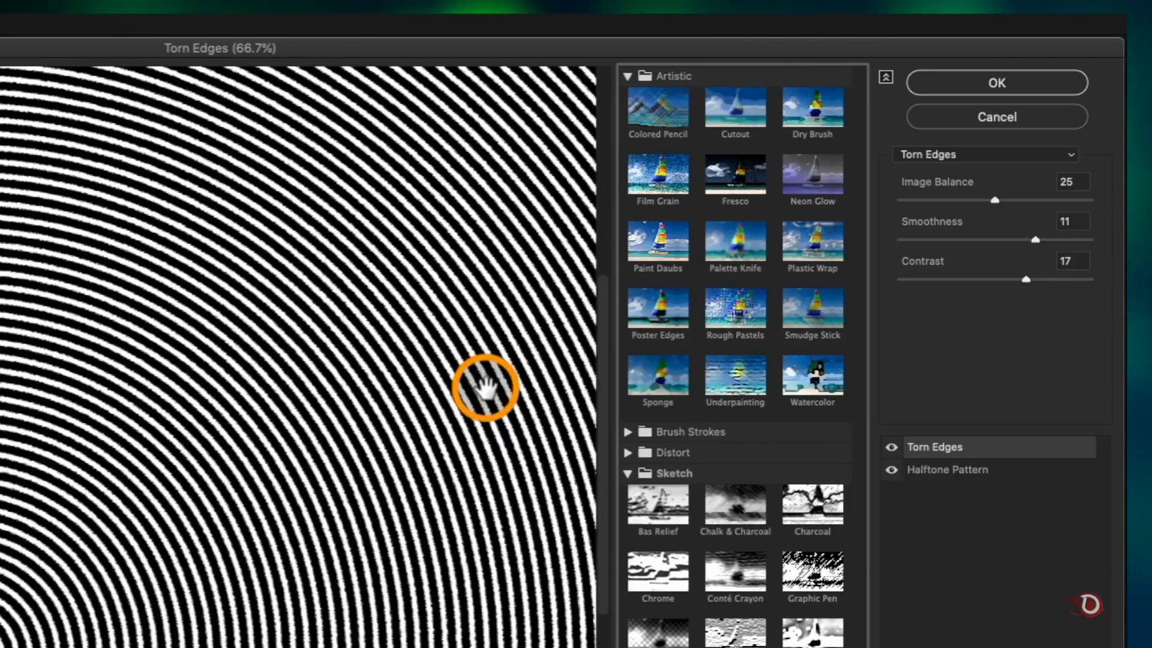
left_click_drag(1103, 204, 1023, 240)
left_click_drag(1014, 281, 990, 283)
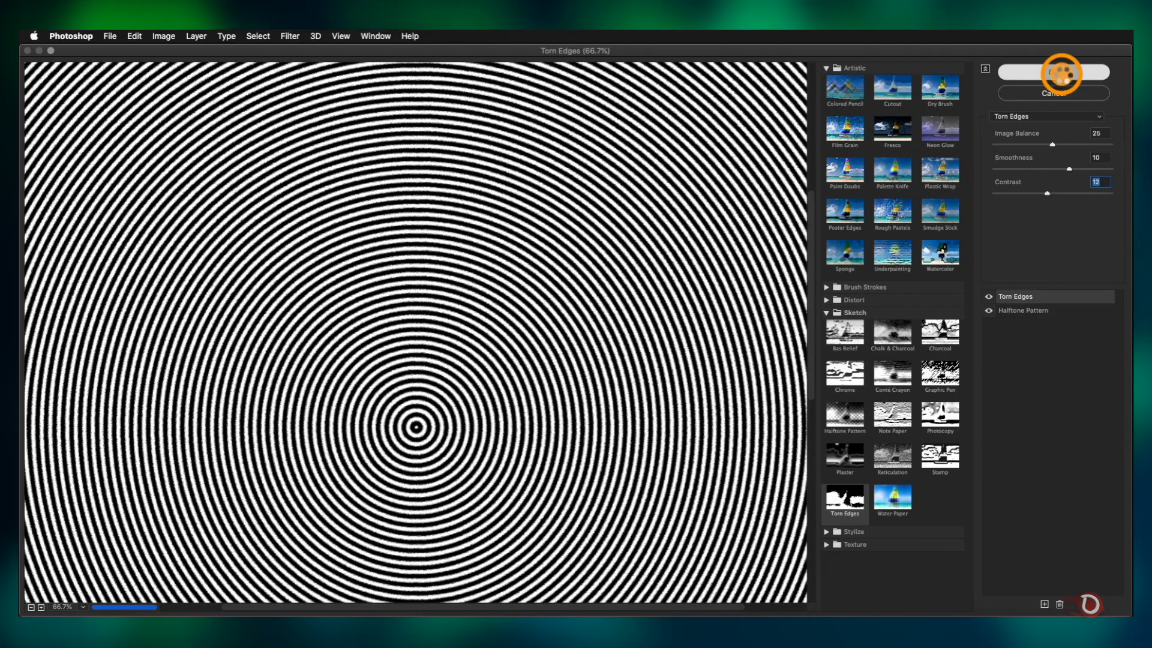
left_click(997, 82)
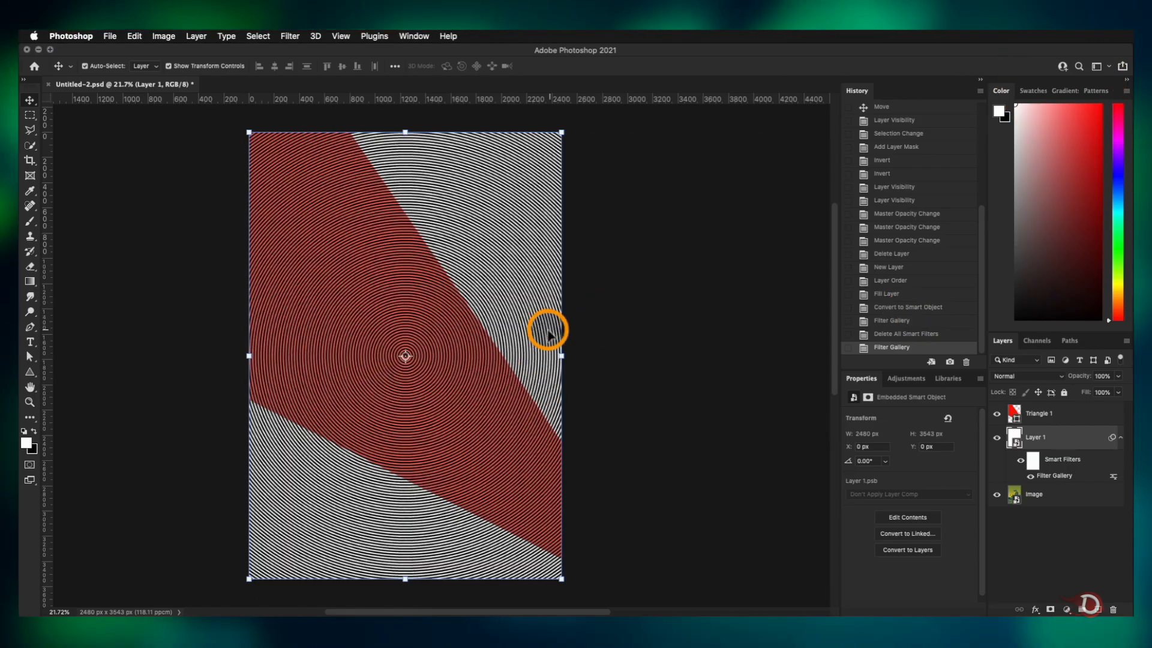
Set Layer 1's blend mode to Multiply and lower its opacity to 10%
left_click(1056, 378)
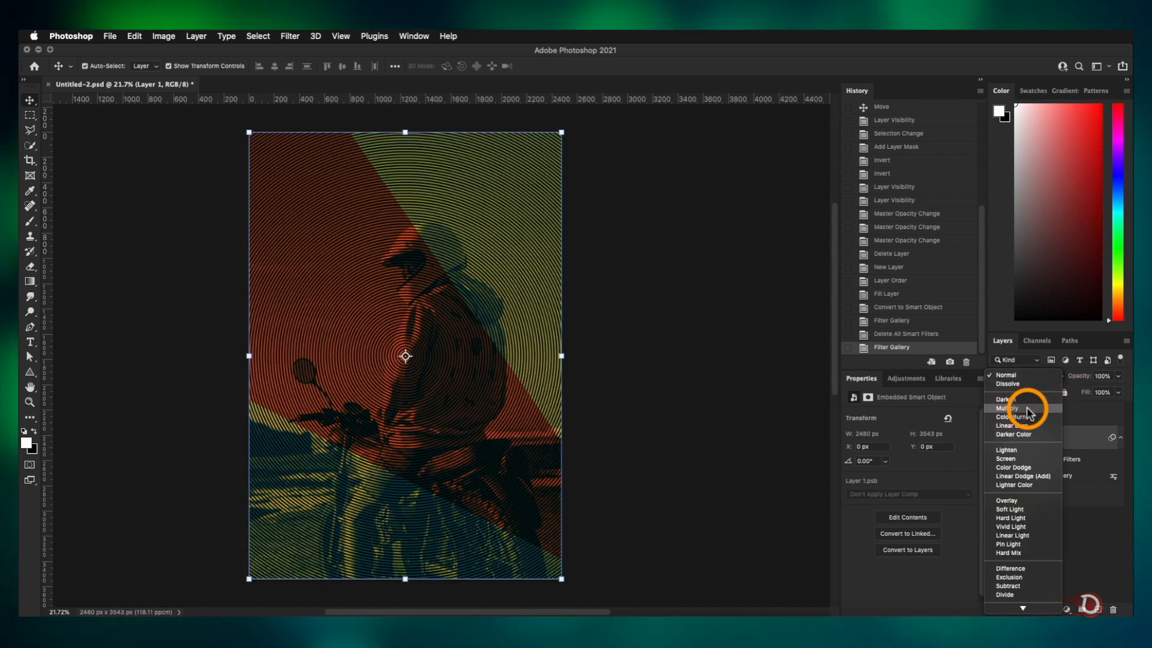
left_click(1027, 413)
scroll(532, 390, "up", 3)
scroll(532, 390, "down", 2)
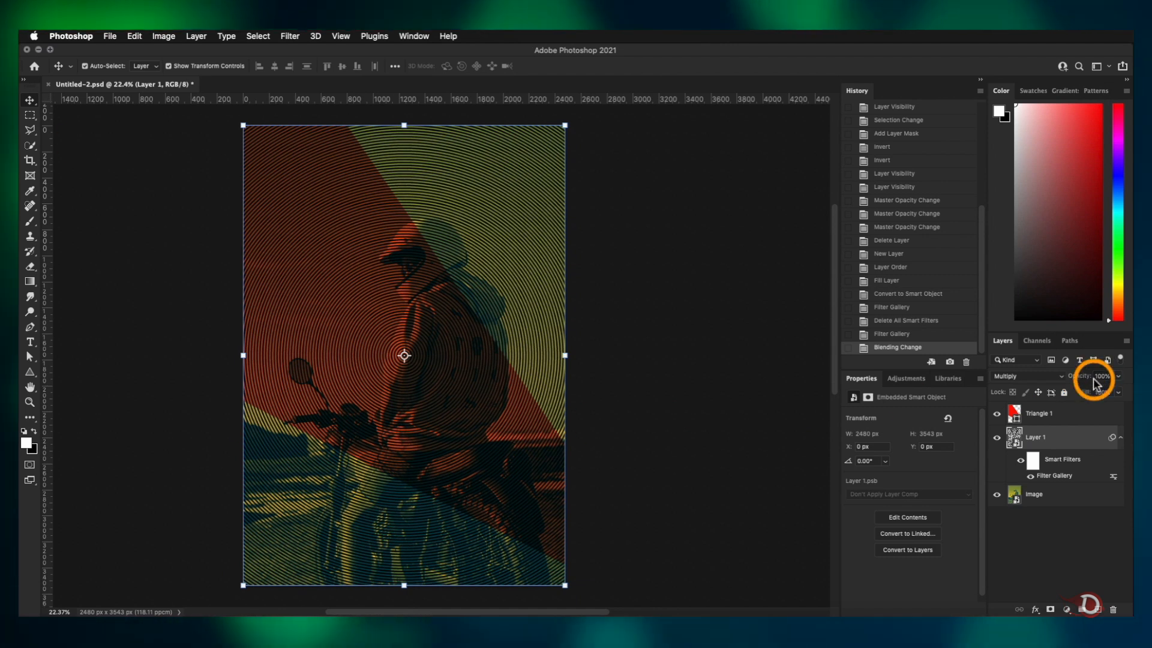
left_click_drag(1086, 419, 570, 426)
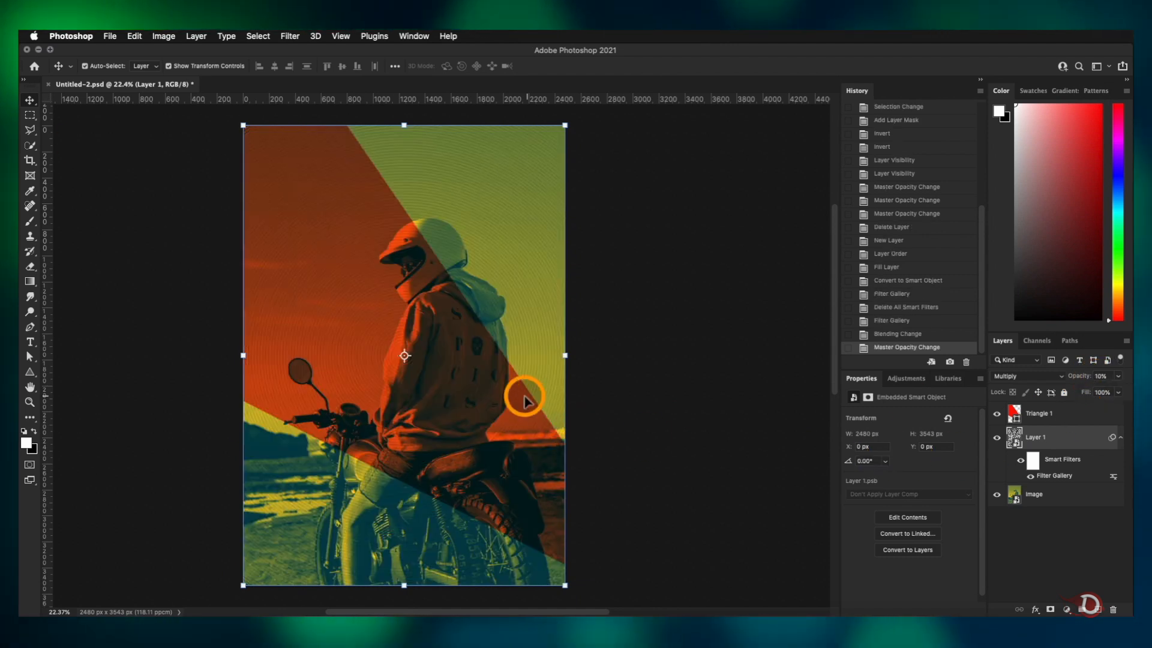
scroll(525, 401, "up", 3)
scroll(522, 391, "down", 4)
scroll(442, 343, "up", 2)
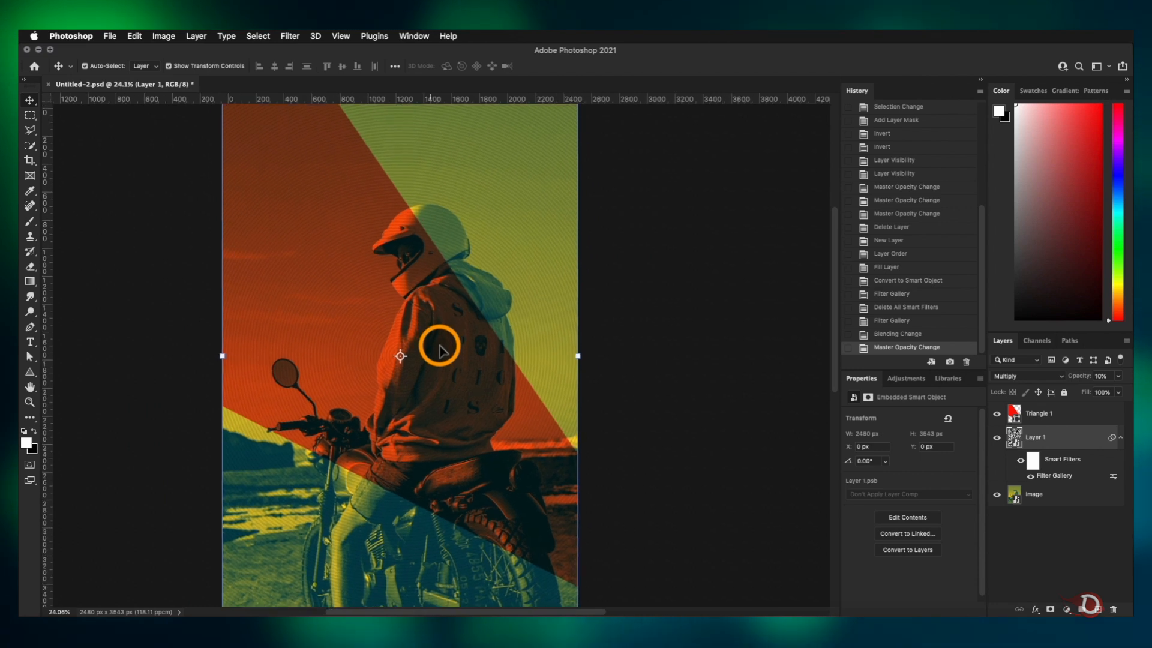
scroll(440, 351, "up", 1)
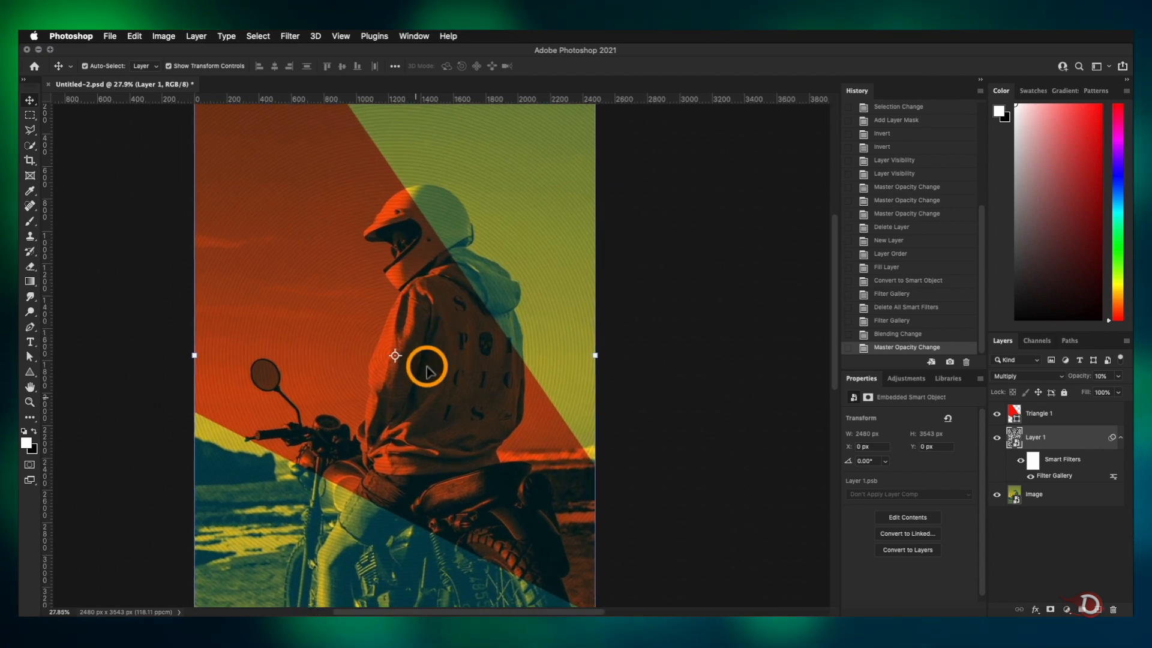
Hide the Triangle 1 layer and scale Layer 1 up proportionally to about 125% around its centre
left_click(996, 414)
left_click(393, 360)
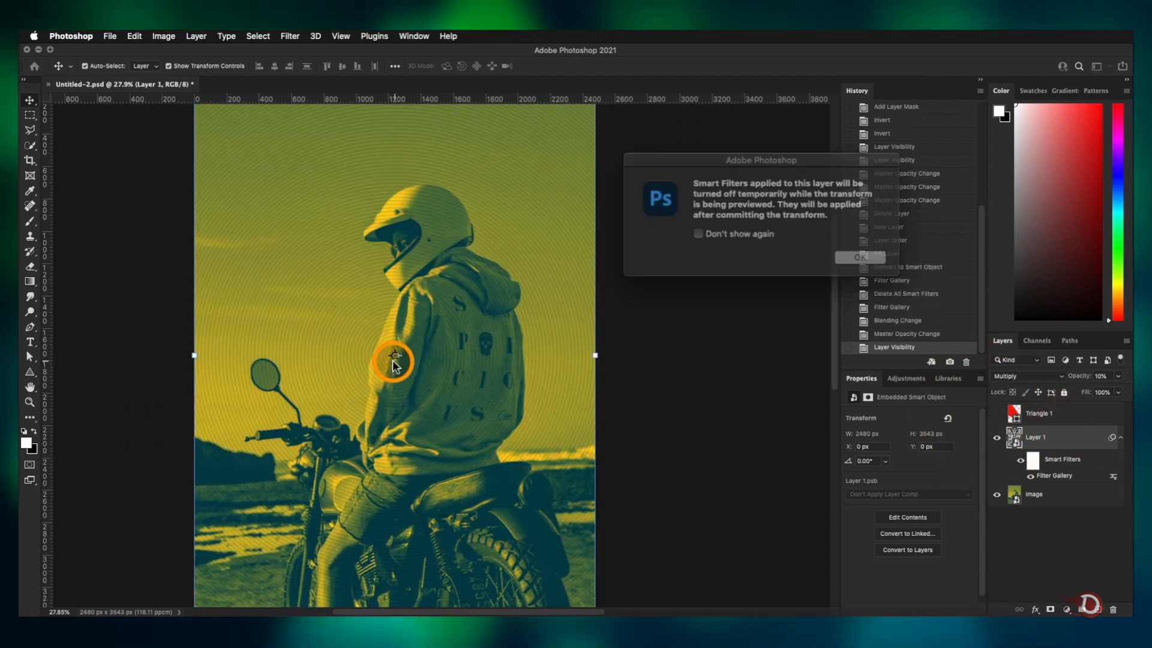
left_click(846, 253)
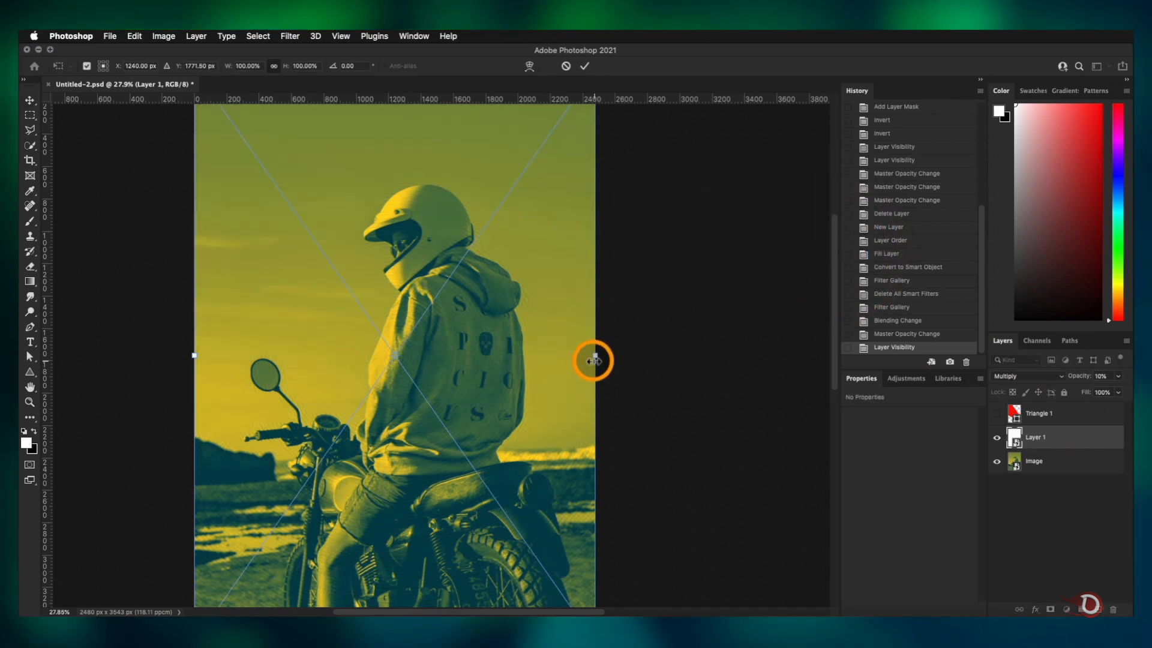
left_click_drag(595, 355, 645, 356)
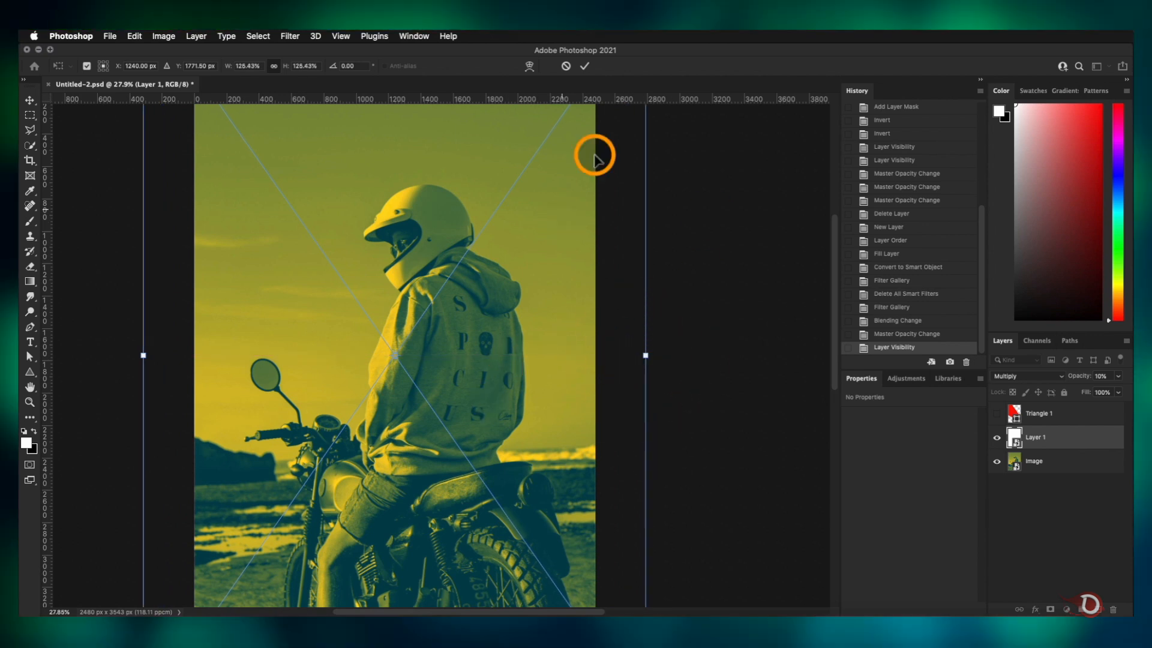
left_click(585, 67)
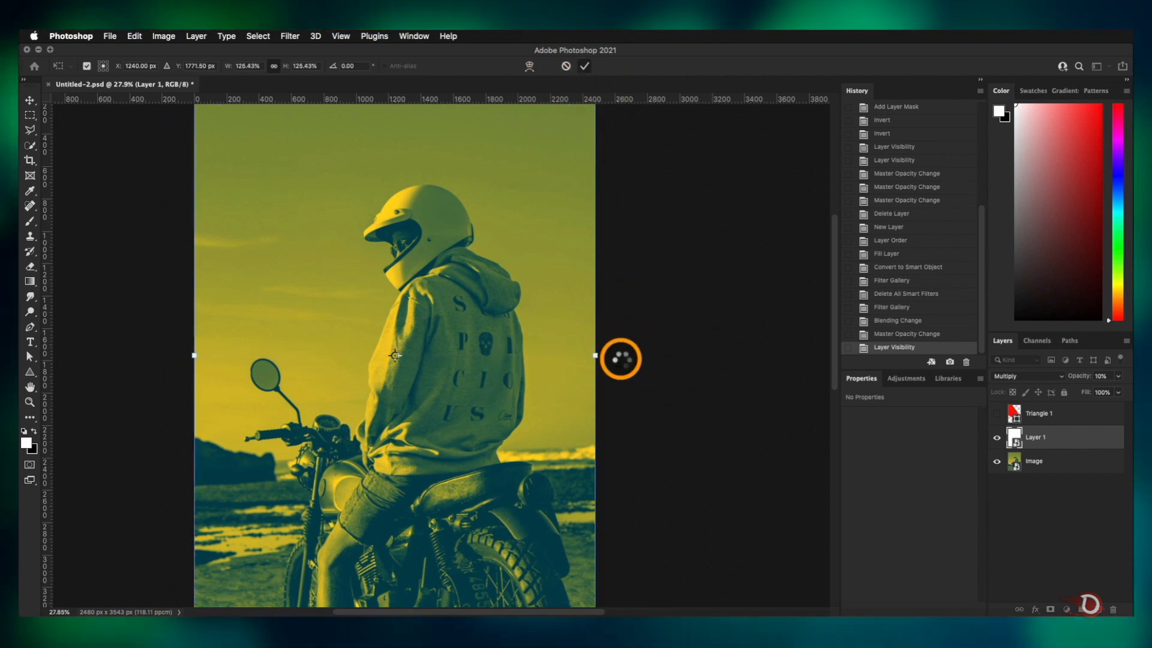
Move Layer 1 horizontally until its left edge meets the canvas edge at X 0 px, and show Triangle 1 again
left_click_drag(390, 364, 455, 365)
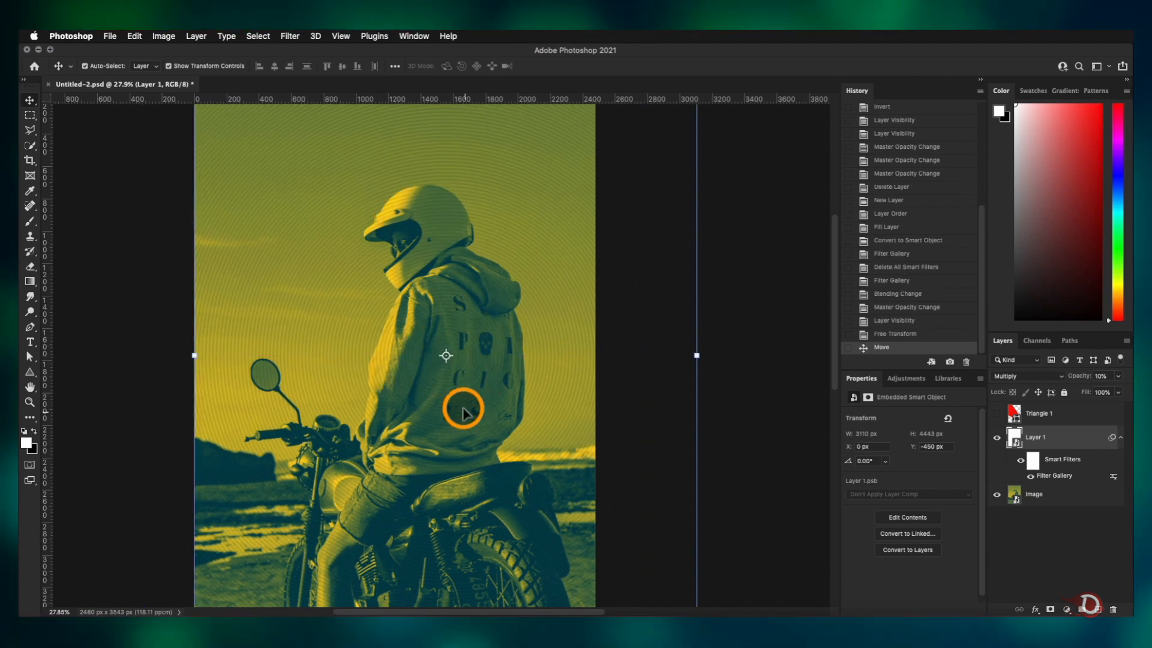
scroll(463, 411, "down", 3)
scroll(464, 411, "up", 1)
left_click(732, 416)
left_click(996, 414)
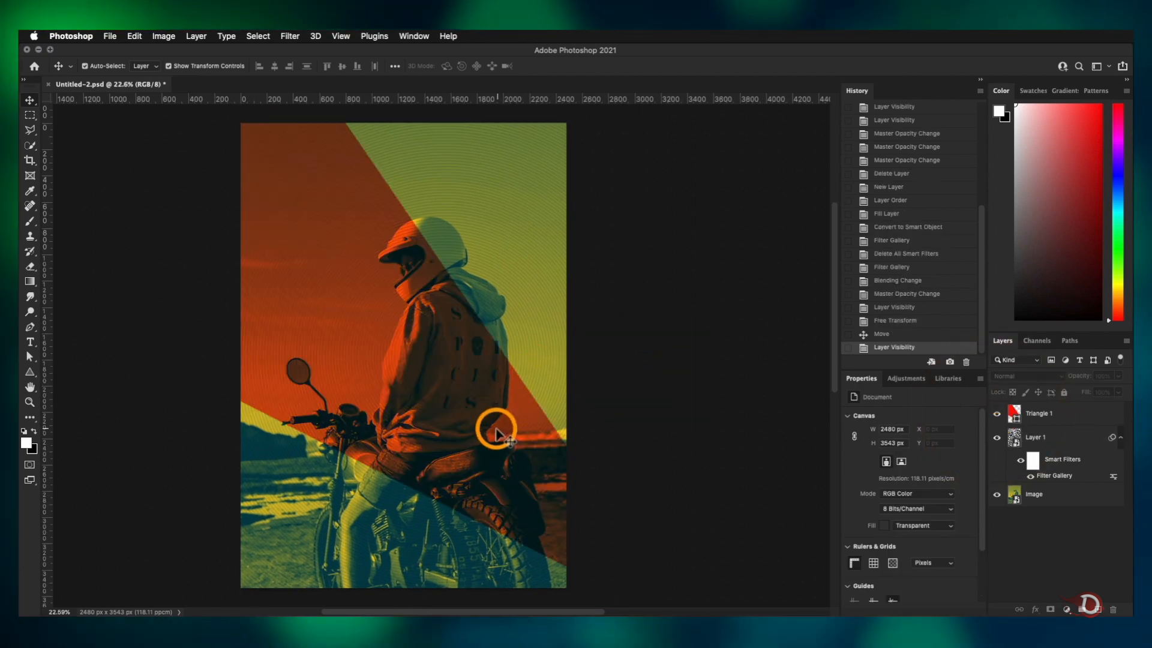
scroll(496, 429, "down", 3)
scroll(496, 430, "up", 2)
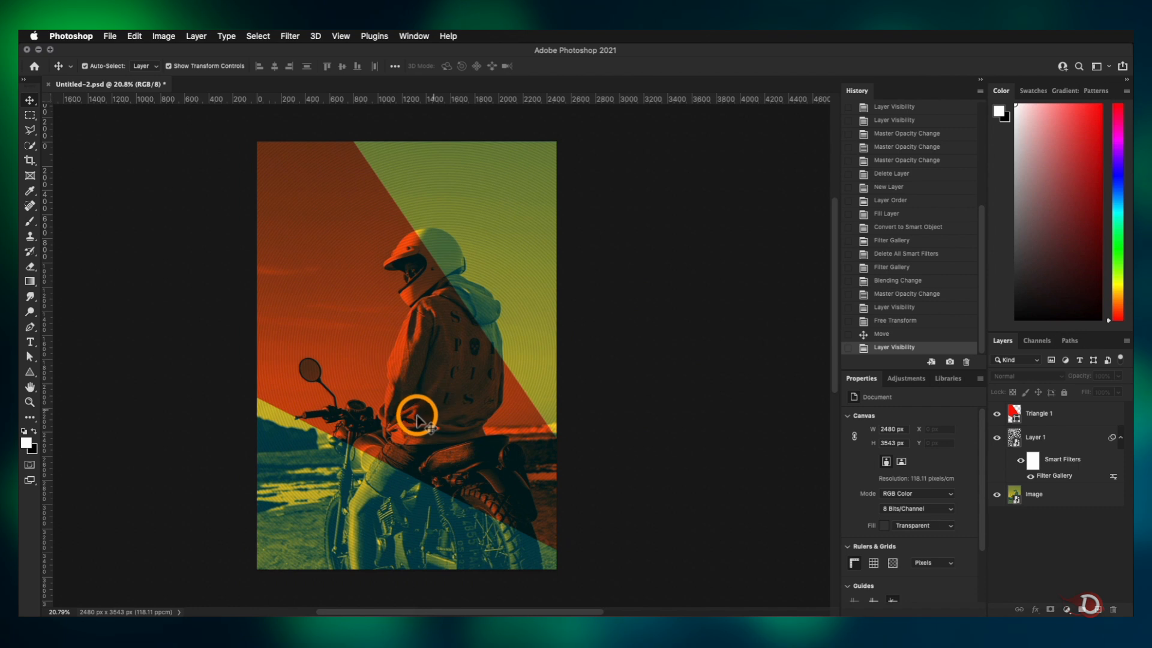
scroll(414, 418, "up", 1)
Load the Triangle 1 shape as a selection and use it to add a layer mask to Layer 1
left_click(1013, 413)
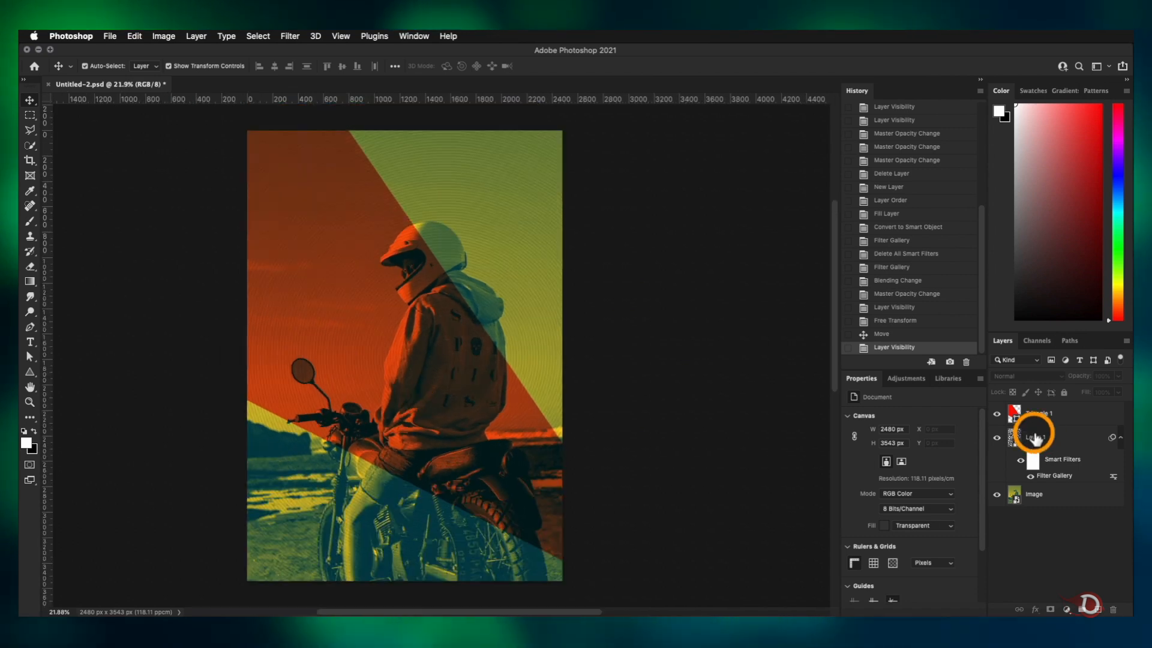
left_click(1013, 413, "super")
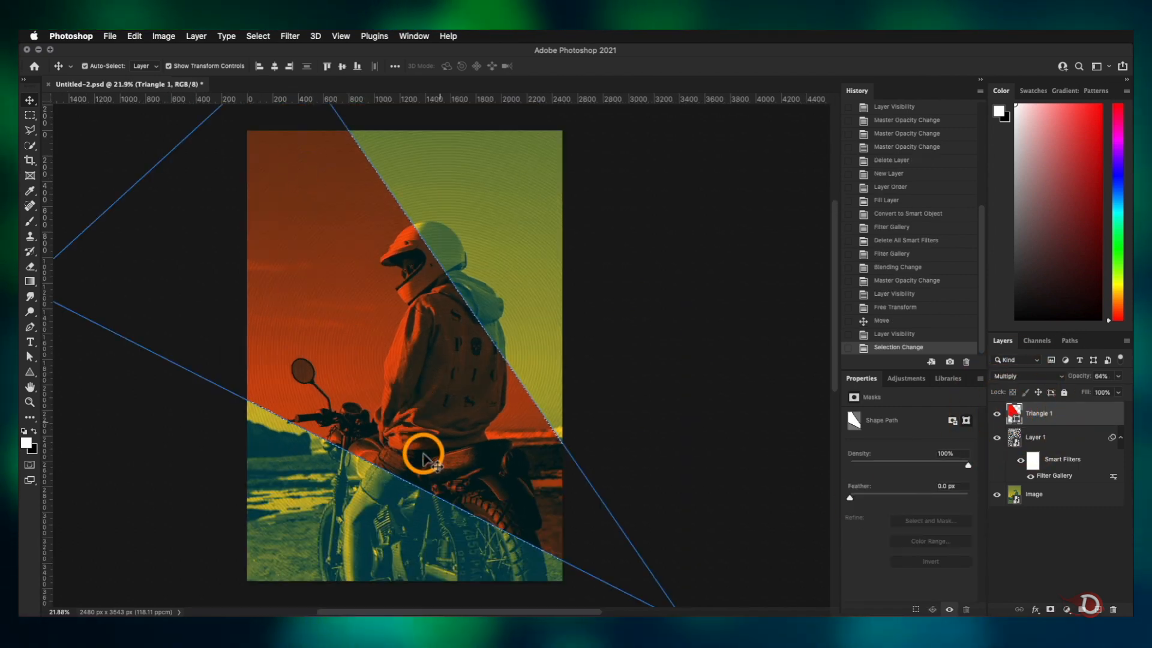
left_click(1043, 435)
left_click(1049, 609)
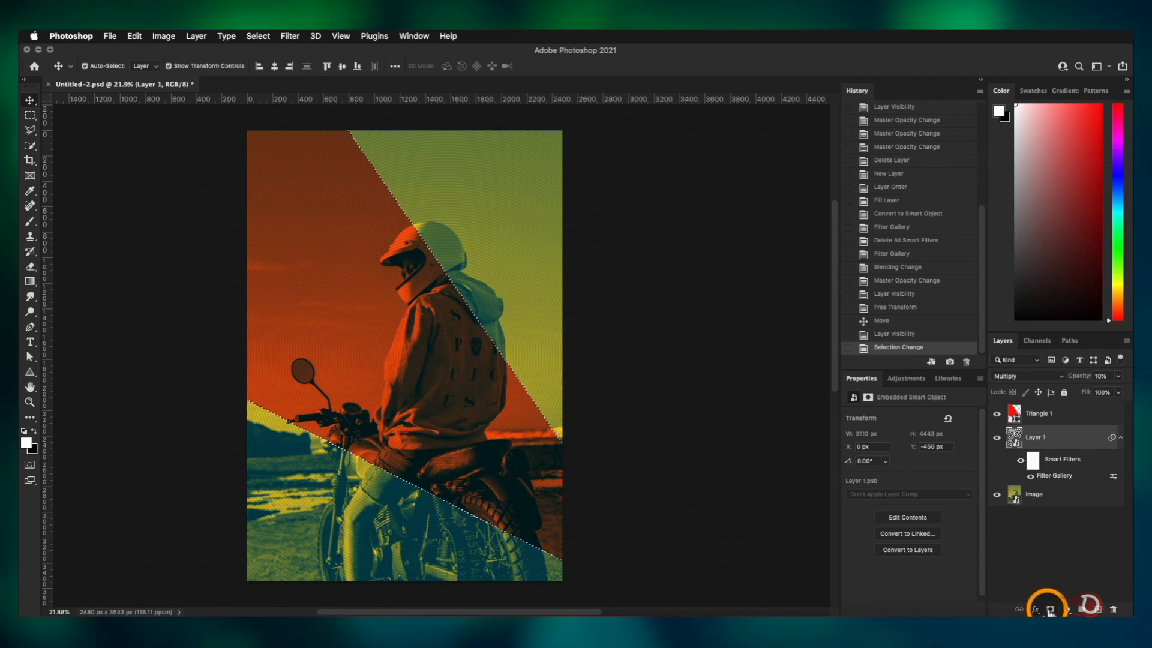
left_click(700, 403)
key("super+minus")
scroll(485, 351, "up", 3)
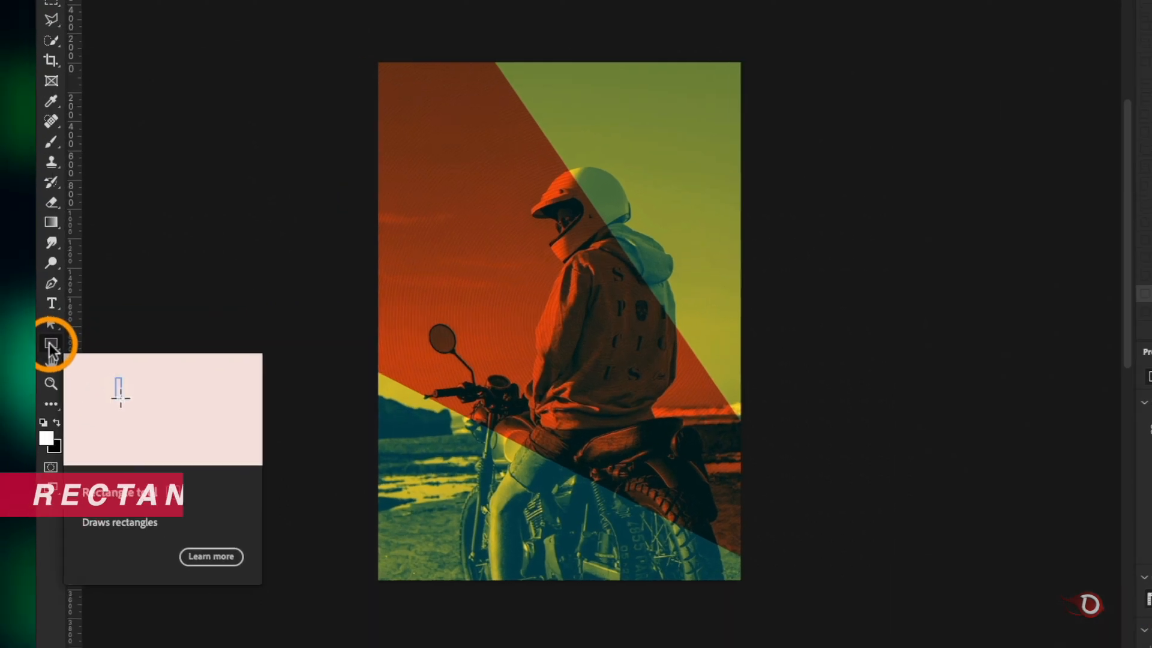
Set up the Rectangle tool with no fill and a white 5 px stroke
left_click(30, 373)
left_click(146, 328)
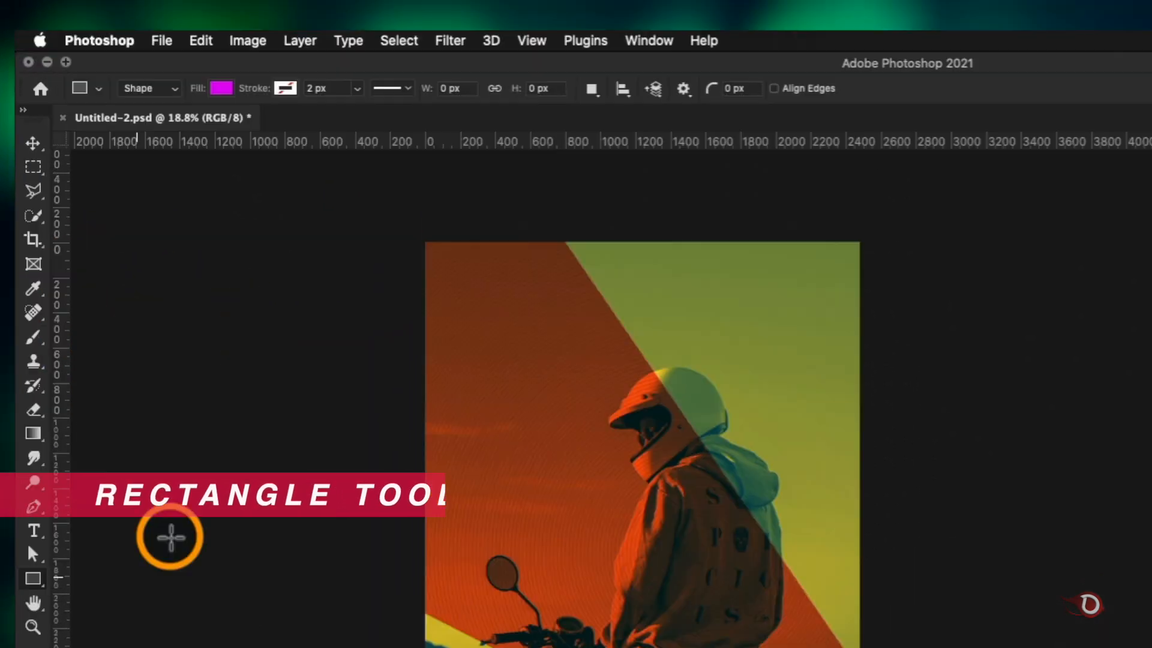
left_click(223, 89)
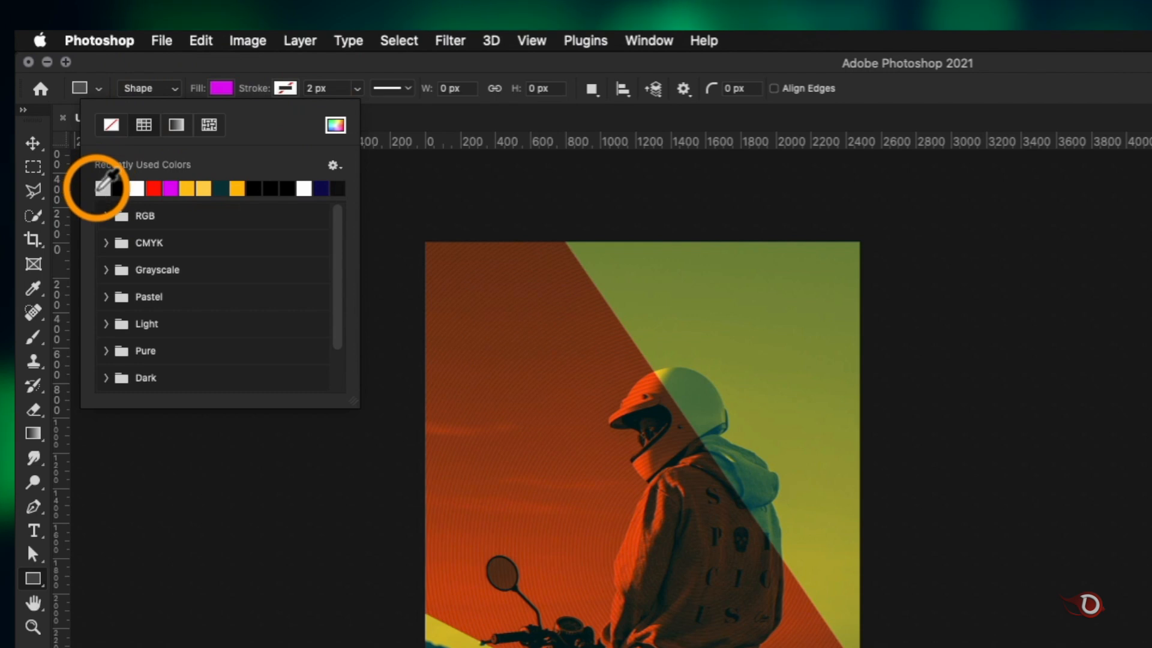
left_click(111, 124)
left_click(296, 90)
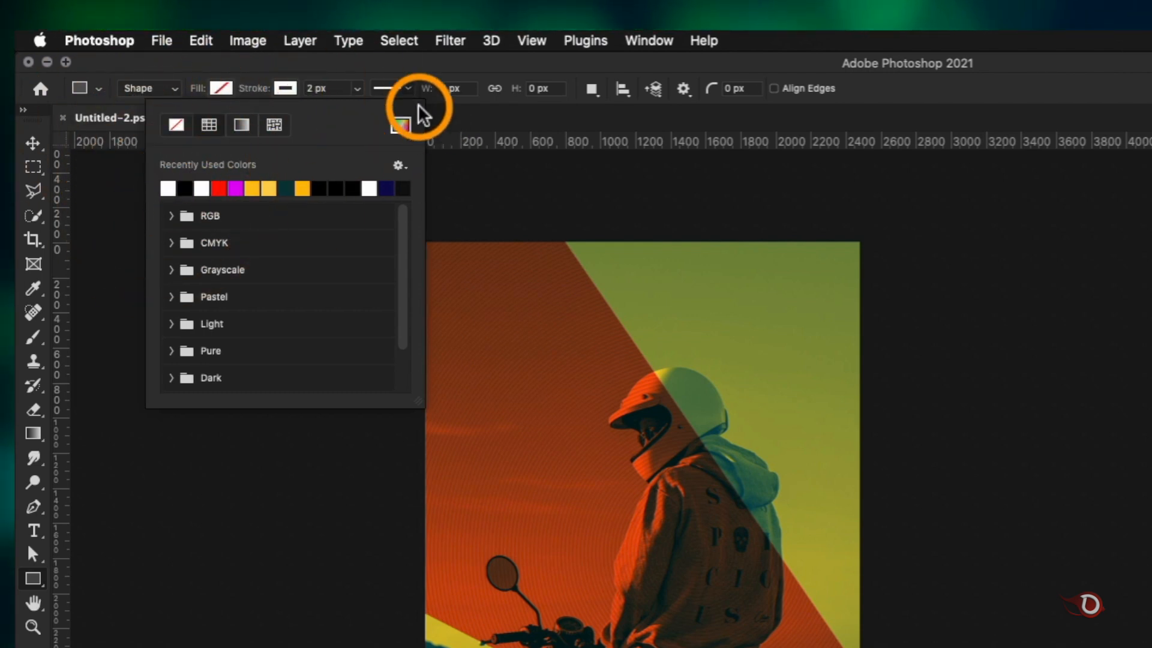
left_click(332, 89)
type("5")
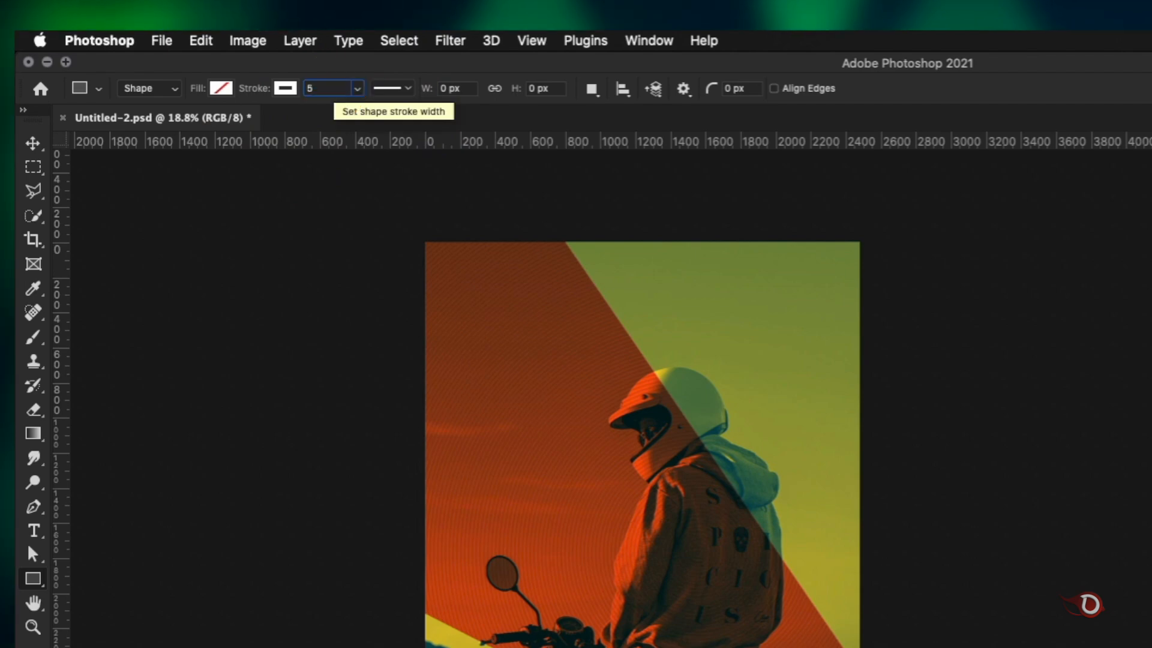
key("Tab")
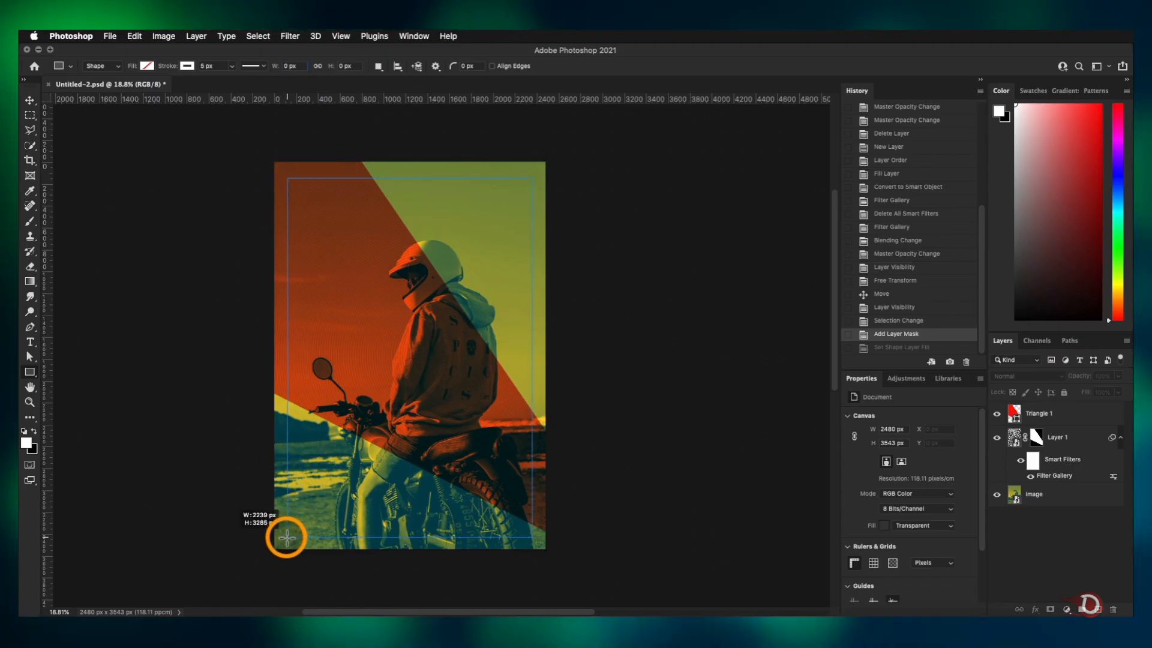
Draw a rectangular frame of about 2242 x 3275 px just inside the poster edges and centre it on the canvas
left_click_drag(287, 537, 287, 537)
scroll(615, 202, "up", 3)
scroll(612, 206, "down", 2)
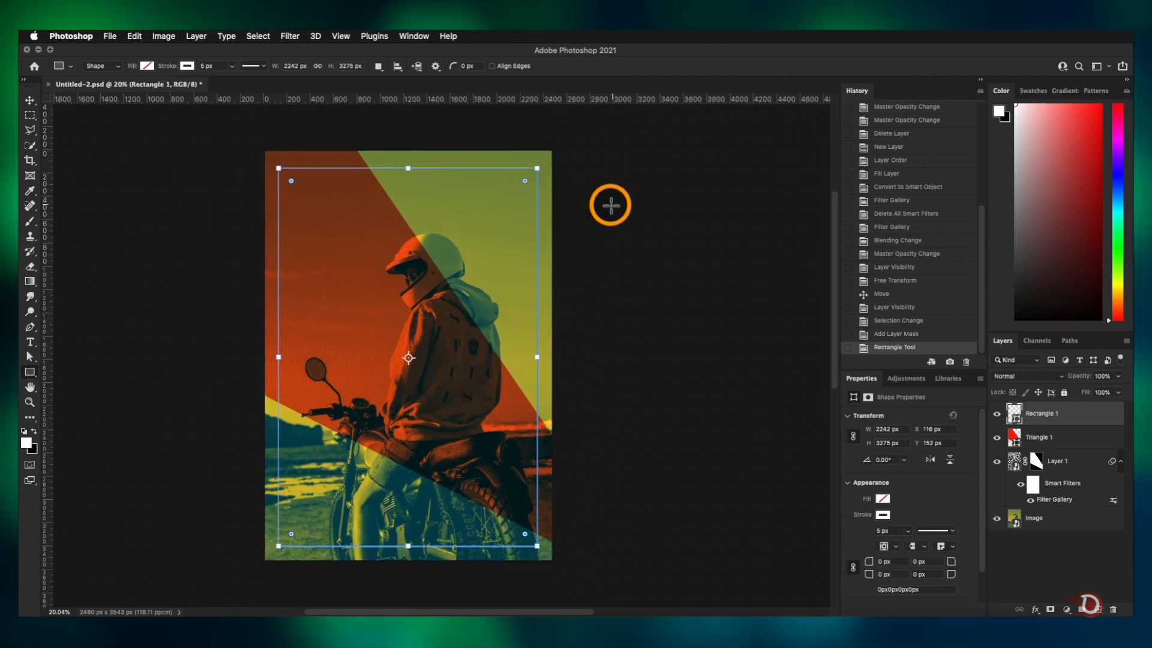
scroll(612, 206, "up", 1)
left_click(29, 100)
left_click_drag(403, 193, 404, 190)
left_click(699, 254)
scroll(525, 425, "down", 1)
scroll(526, 426, "up", 2)
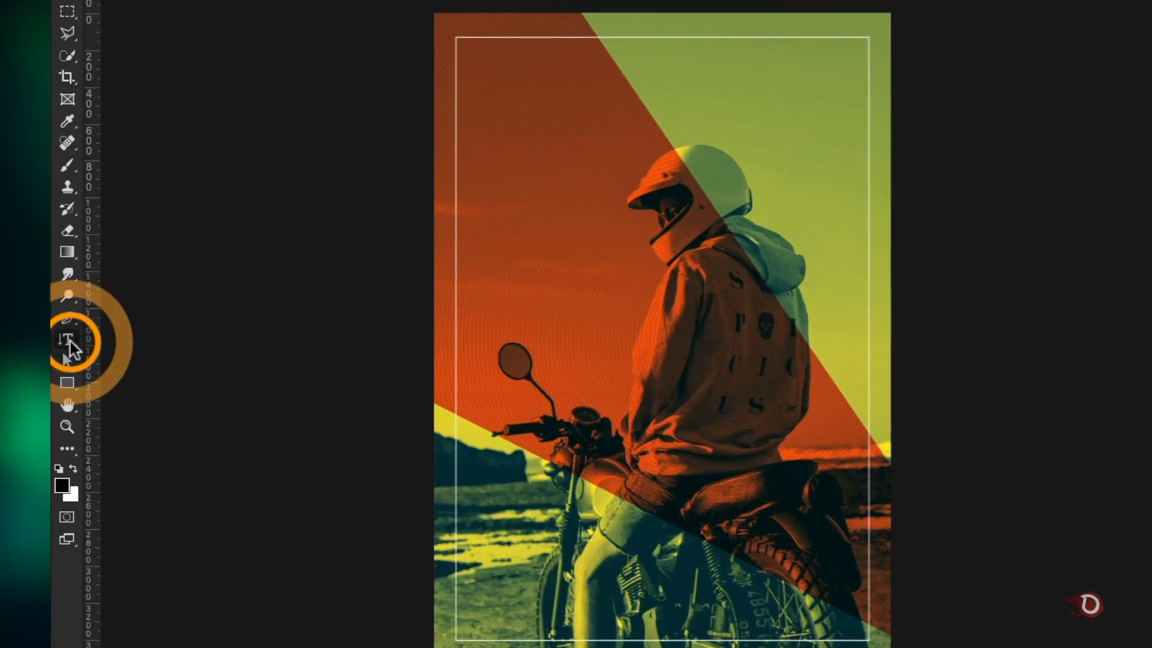
Add the white text "JOMO" over the rider with the Vertical Type tool
left_click(36, 342)
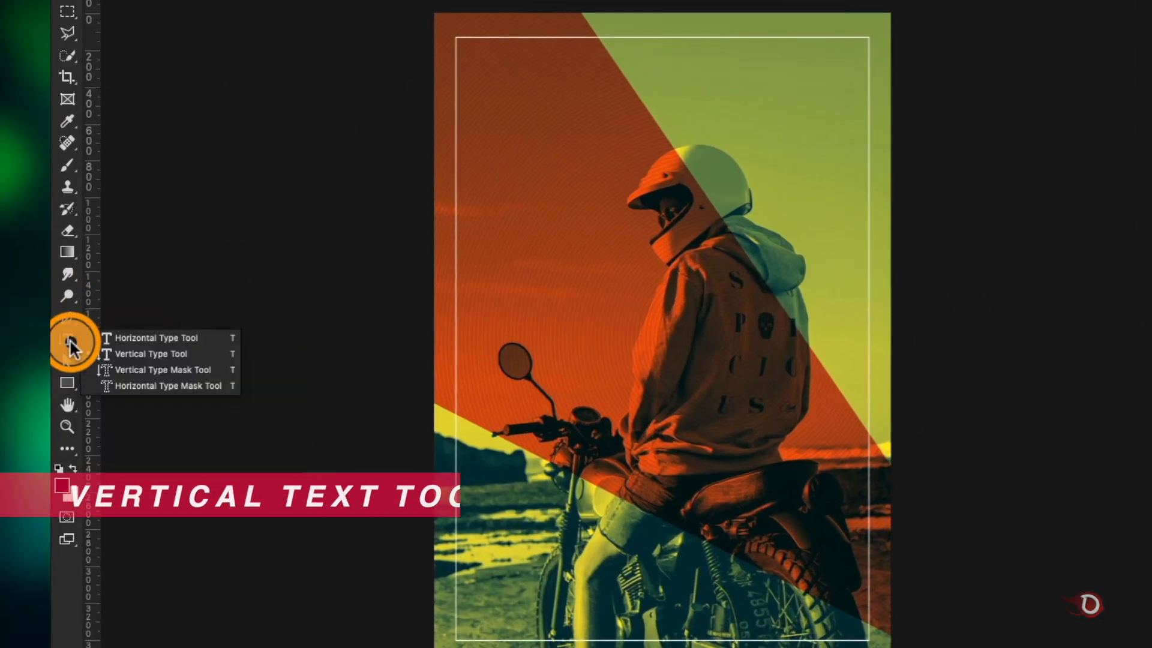
left_click(72, 349)
left_click(659, 198)
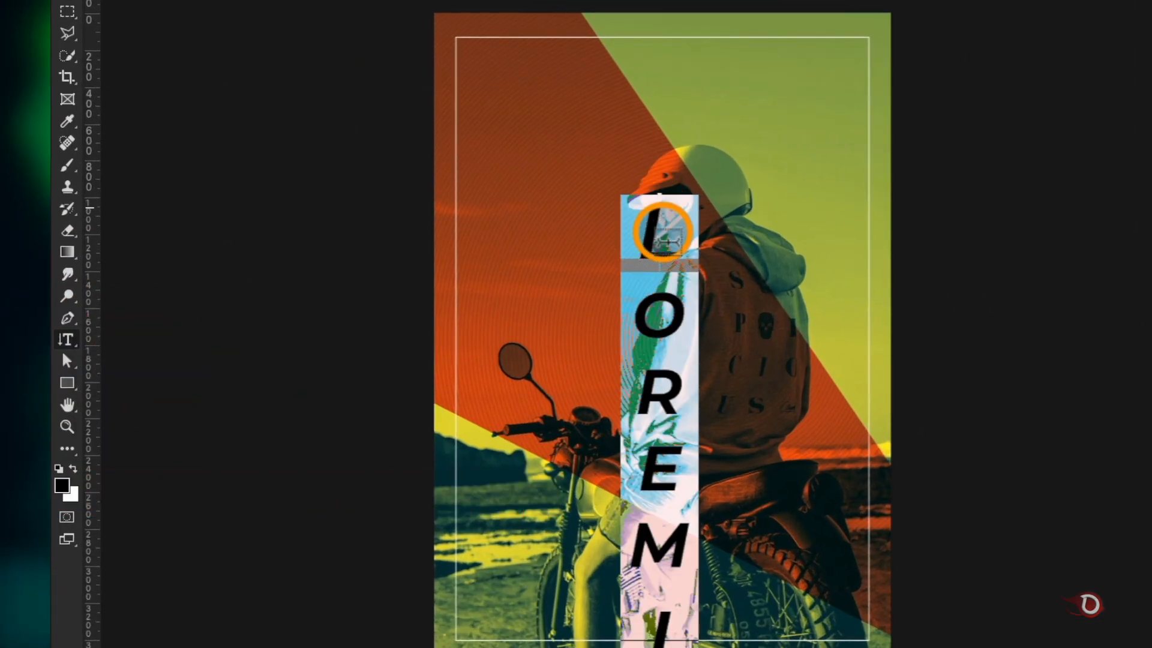
type("JOMOM")
key("BackSpace")
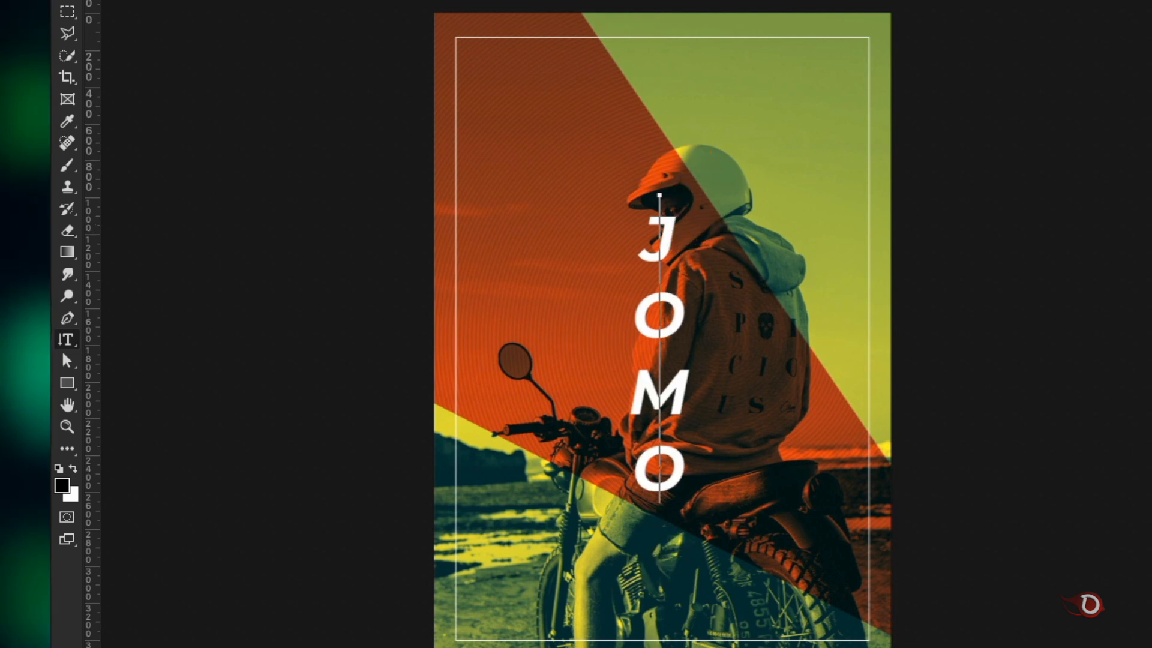
left_click(68, 5)
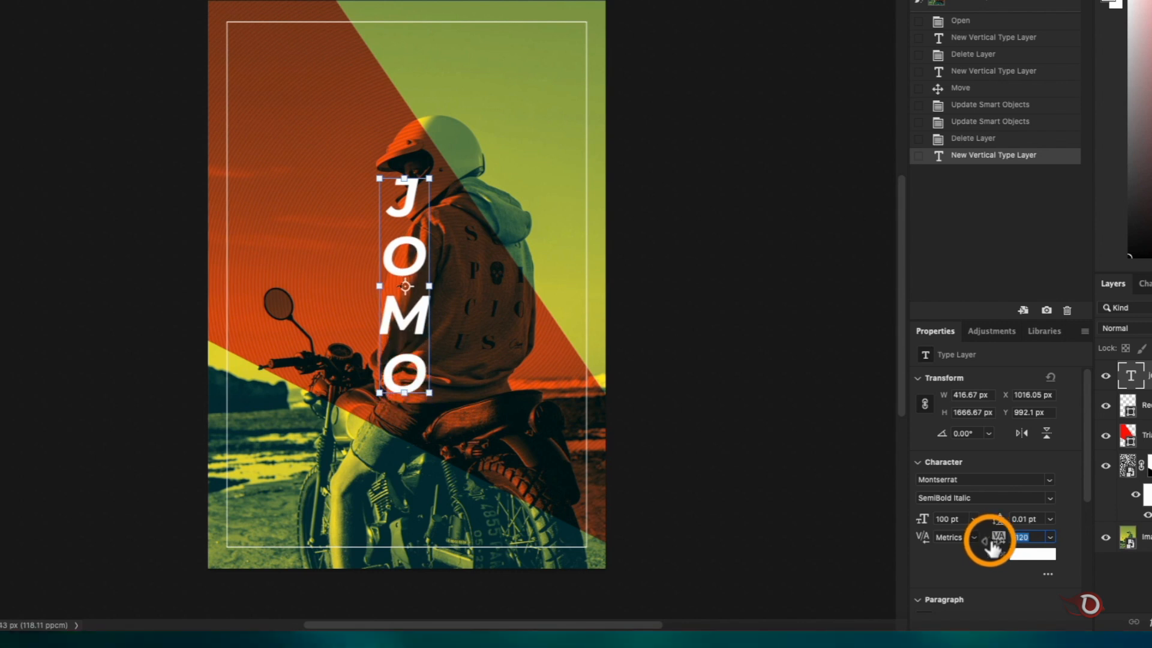
Set the JOMO text's tracking to -200, then scale it to about 190% and centre it on the poster
left_click_drag(987, 543, 986, 542)
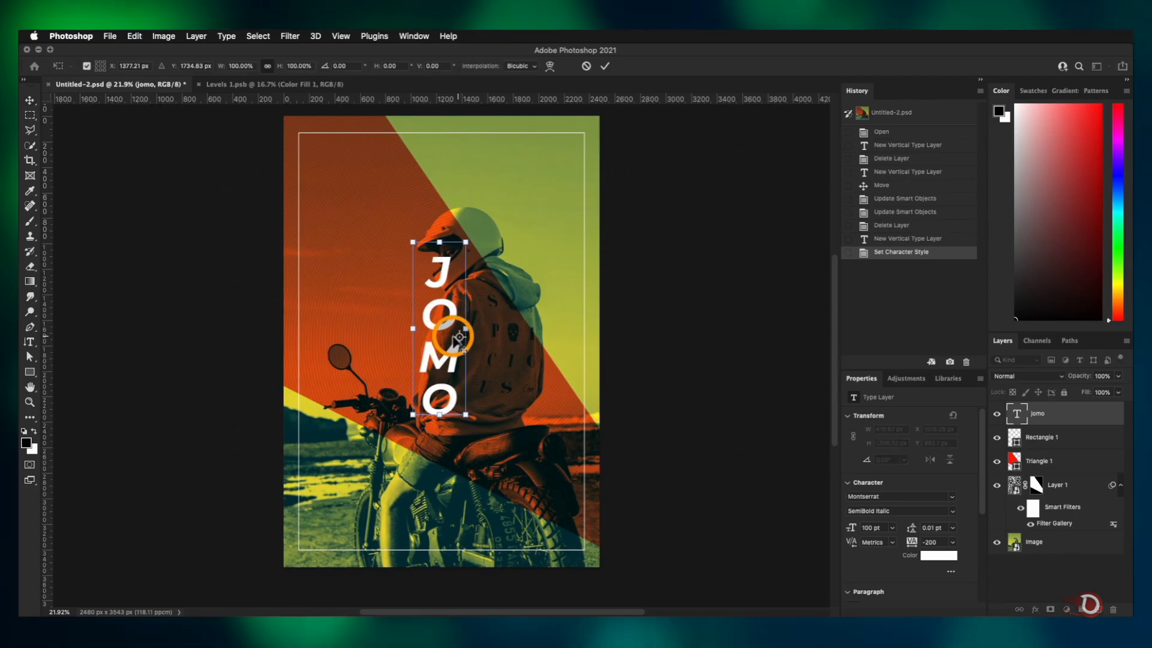
left_click_drag(460, 334, 487, 331)
scroll(467, 337, "down", 1)
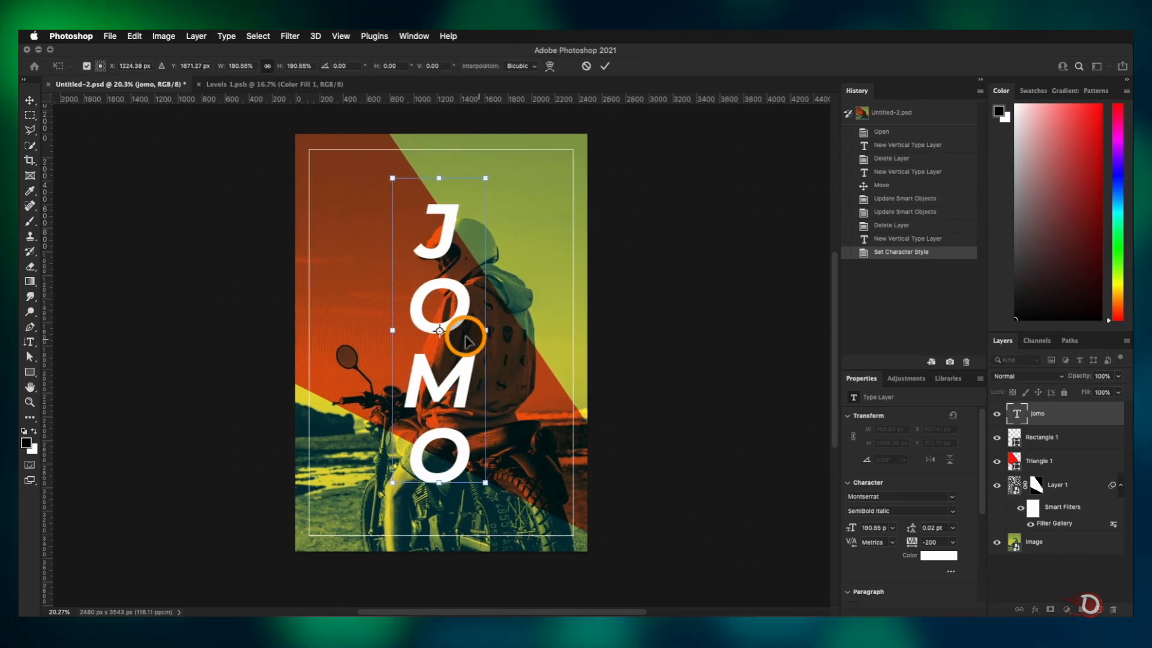
key("Return")
Select the right half of the JOMO letters with a rectangular marquee and mask the jomo layer to it
left_click(29, 116)
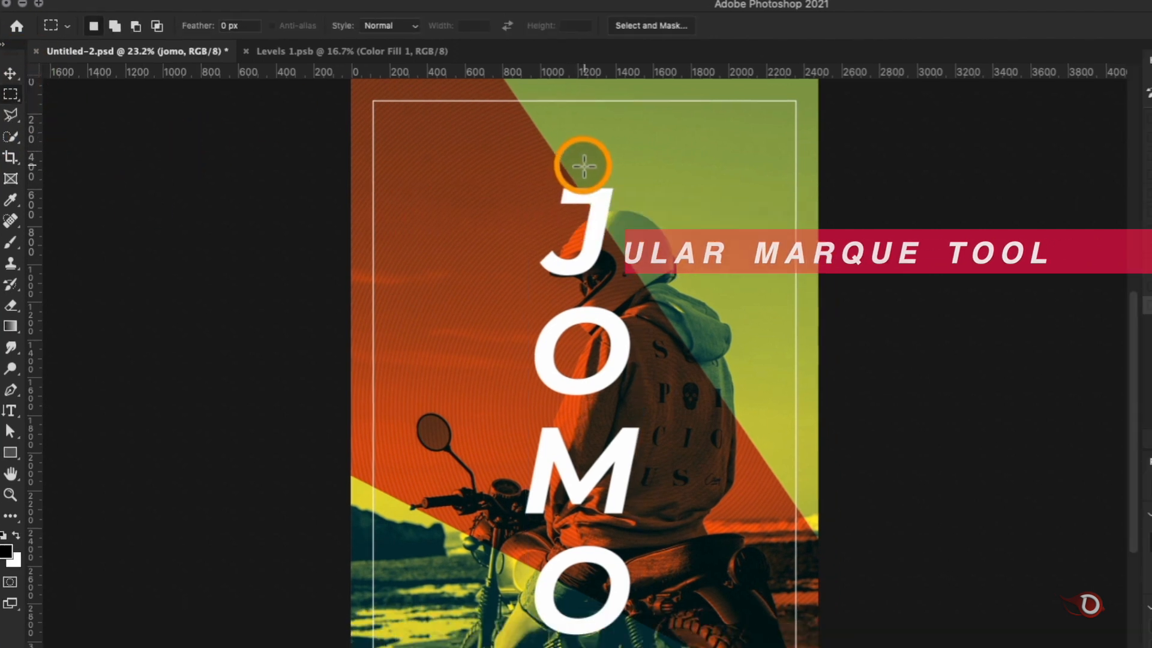
left_click_drag(613, 206, 672, 551)
mouse_move(590, 575)
left_mouse_down()
mouse_move(588, 543)
mouse_move(596, 552)
left_mouse_up()
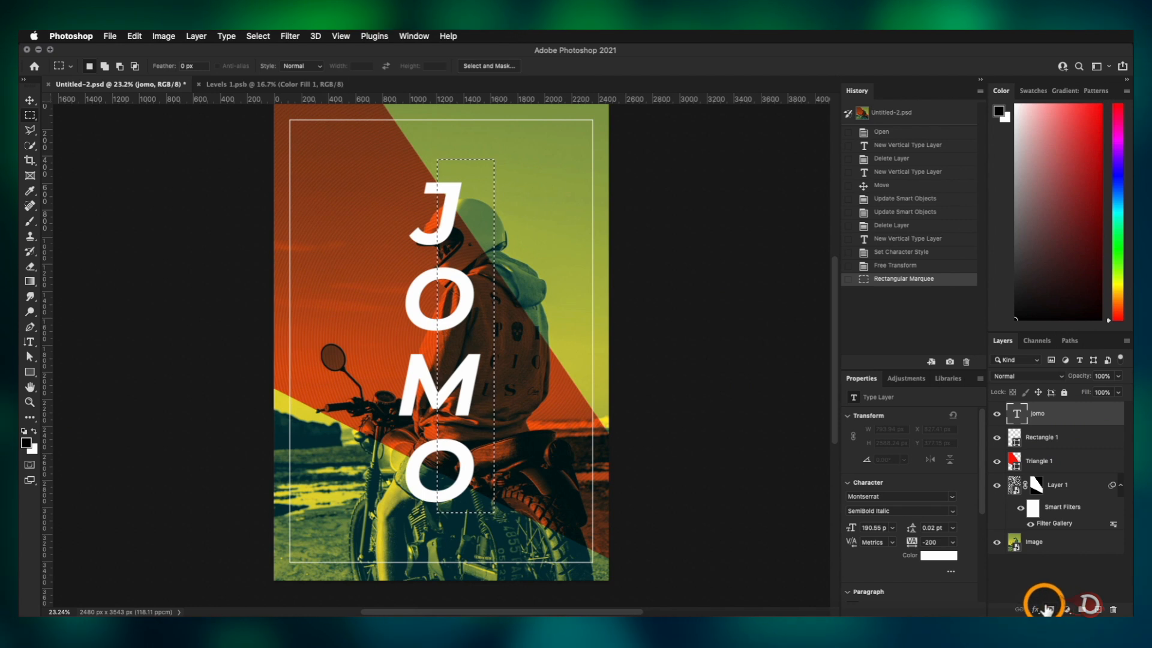
left_click(1048, 610)
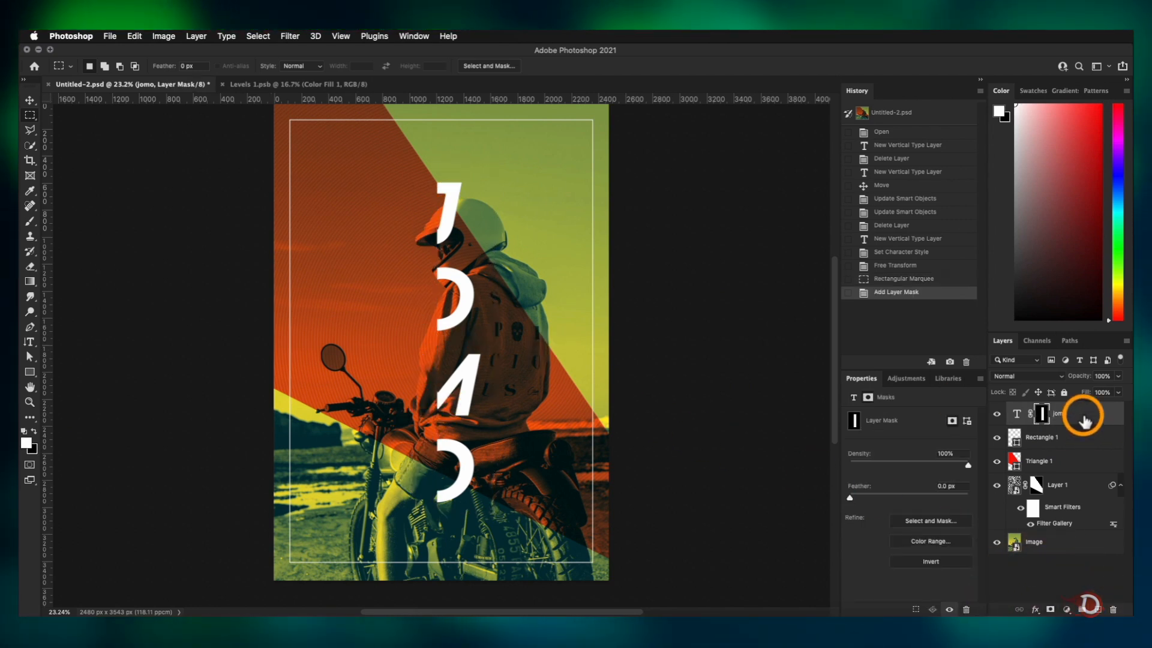
Duplicate the masked jomo layer and invert the layer mask of the copy
key("super+j")
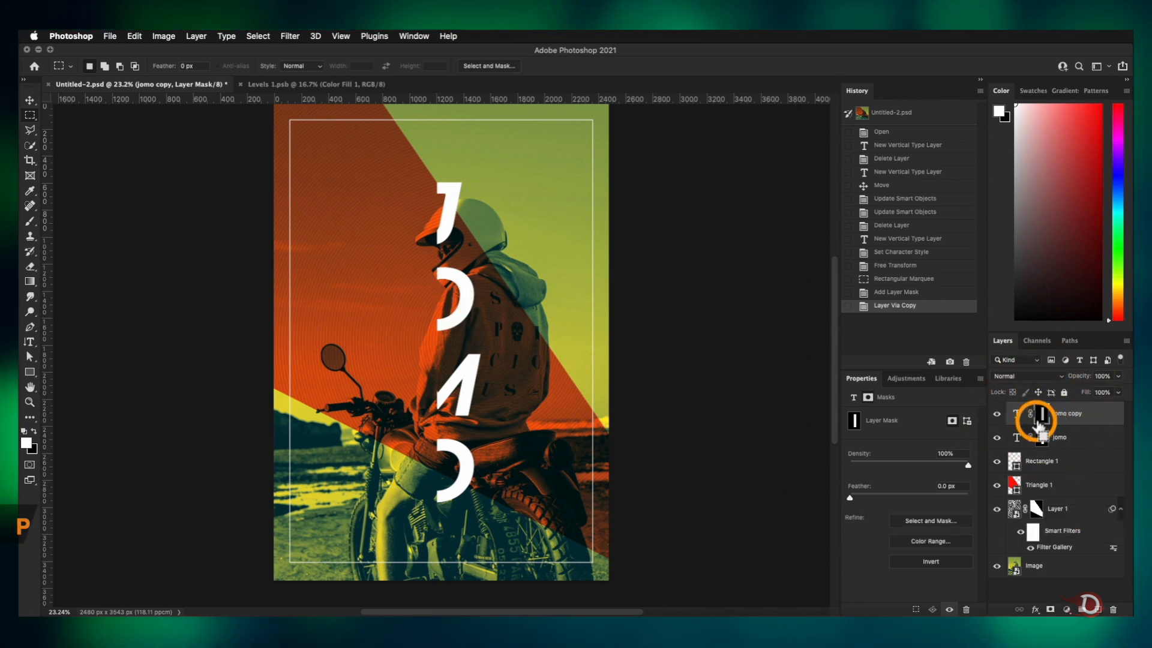
key("super+i")
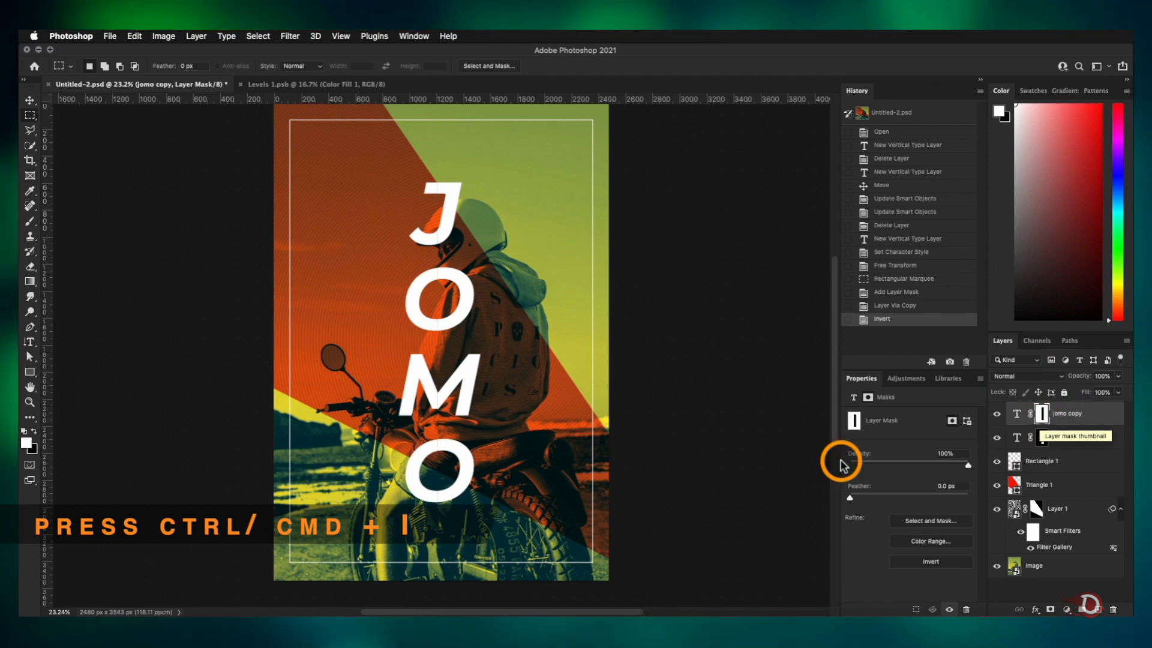
scroll(464, 372, "up", 3)
scroll(464, 372, "down", 2)
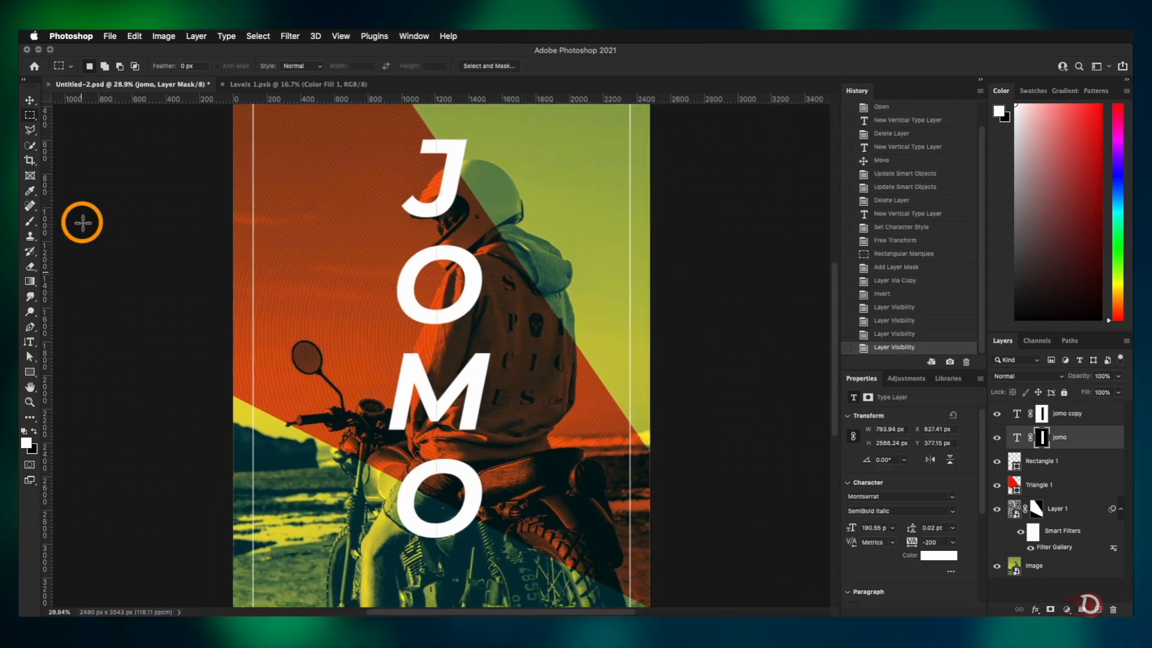
Shift the jomo copy layer slightly off the jomo layer with the Move tool so the letter halves are offset
left_click(29, 100)
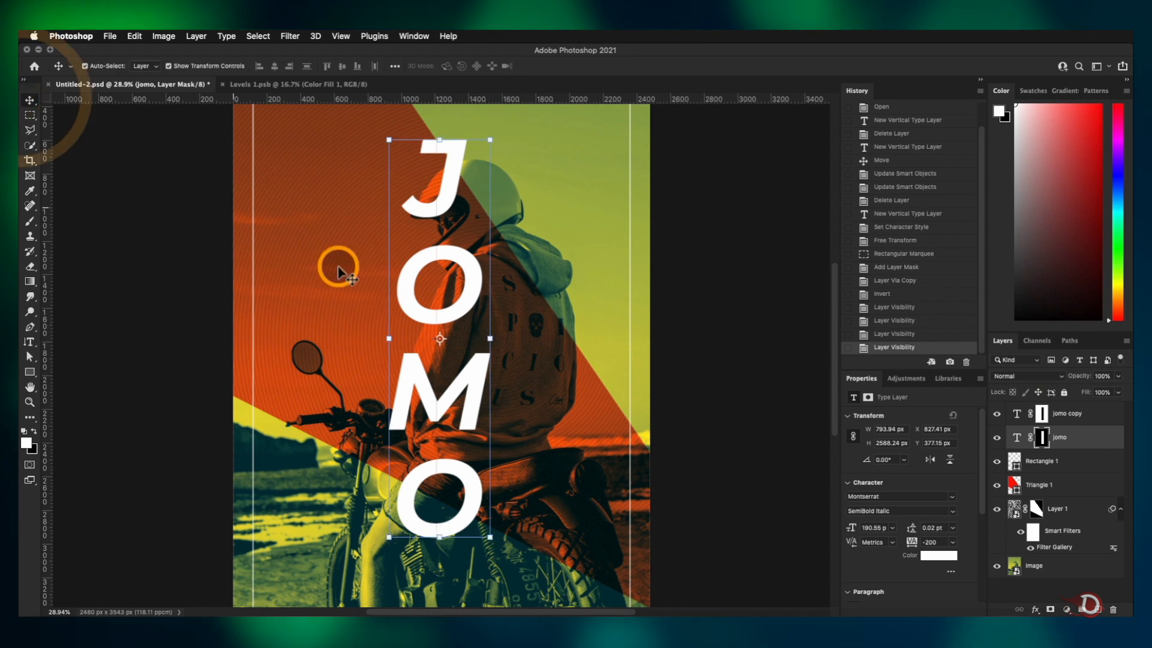
left_click(467, 305)
left_click_drag(467, 306, 468, 310)
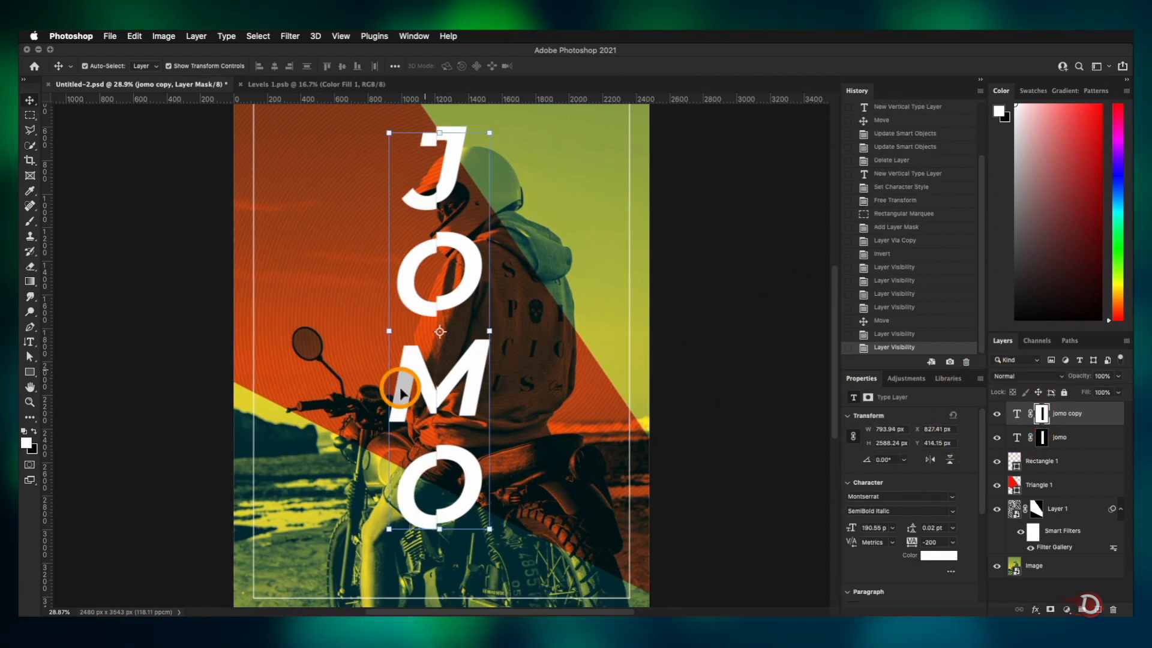
Add a black Multiply drop shadow to the jomo layer and place that layer above jomo copy
left_click(1092, 438)
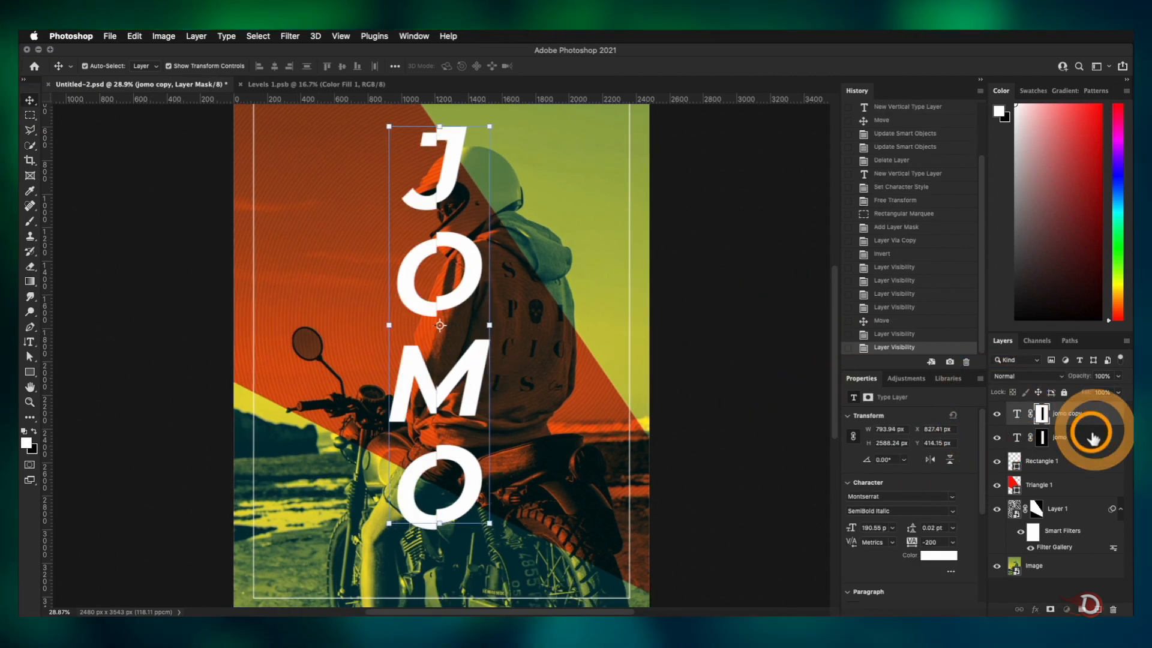
double_click(1075, 440)
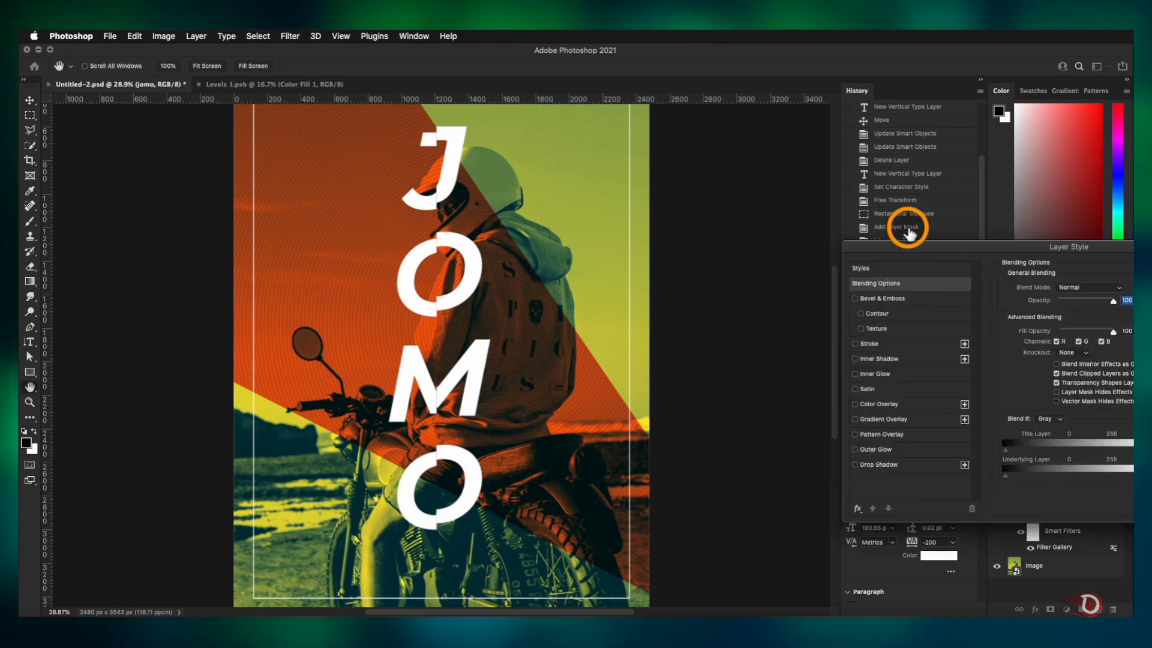
left_click_drag(966, 246, 724, 191)
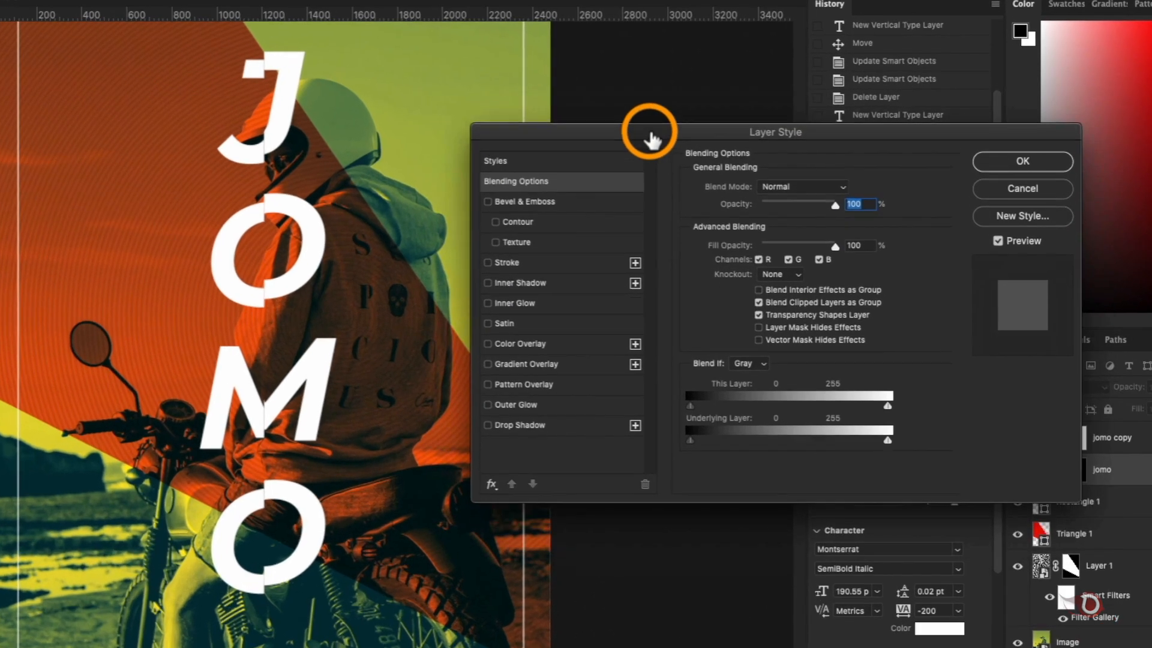
left_click_drag(651, 141, 650, 139)
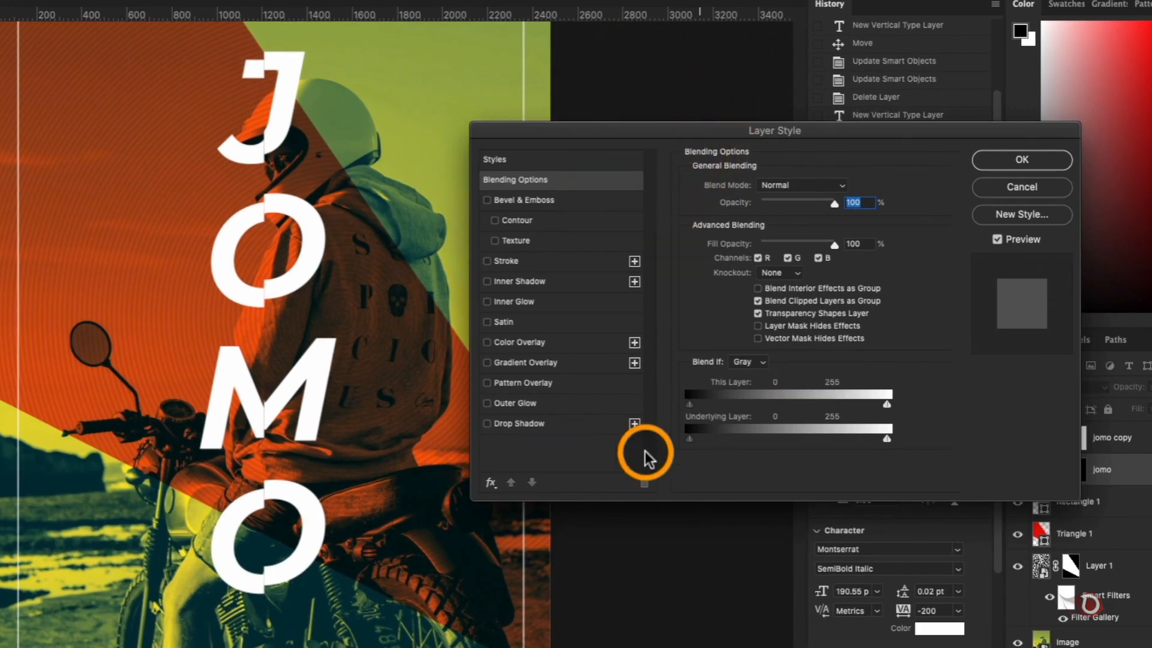
left_click(487, 424)
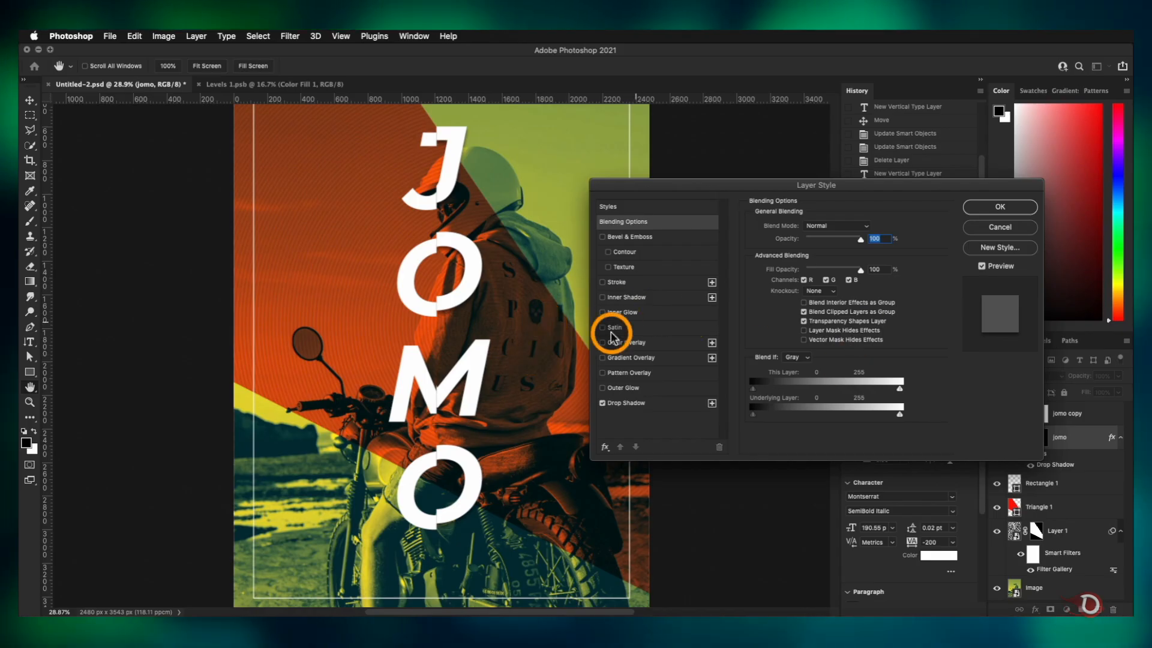
left_click(626, 403)
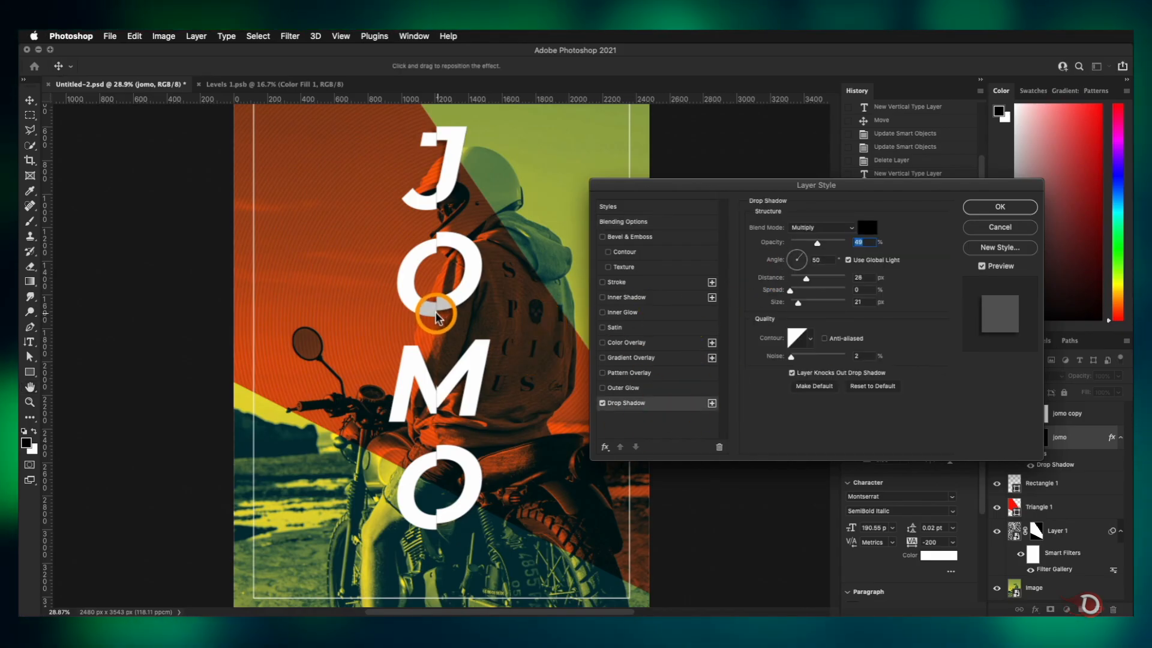
left_click(1017, 207)
left_click_drag(1078, 439, 1066, 406)
Refine the jomo layer's drop shadow to 42% opacity, a 41° angle and 21 px distance
key("super+plus")
key("super+plus")
key("super+plus")
key("super+minus")
key("super+minus")
key("super+minus")
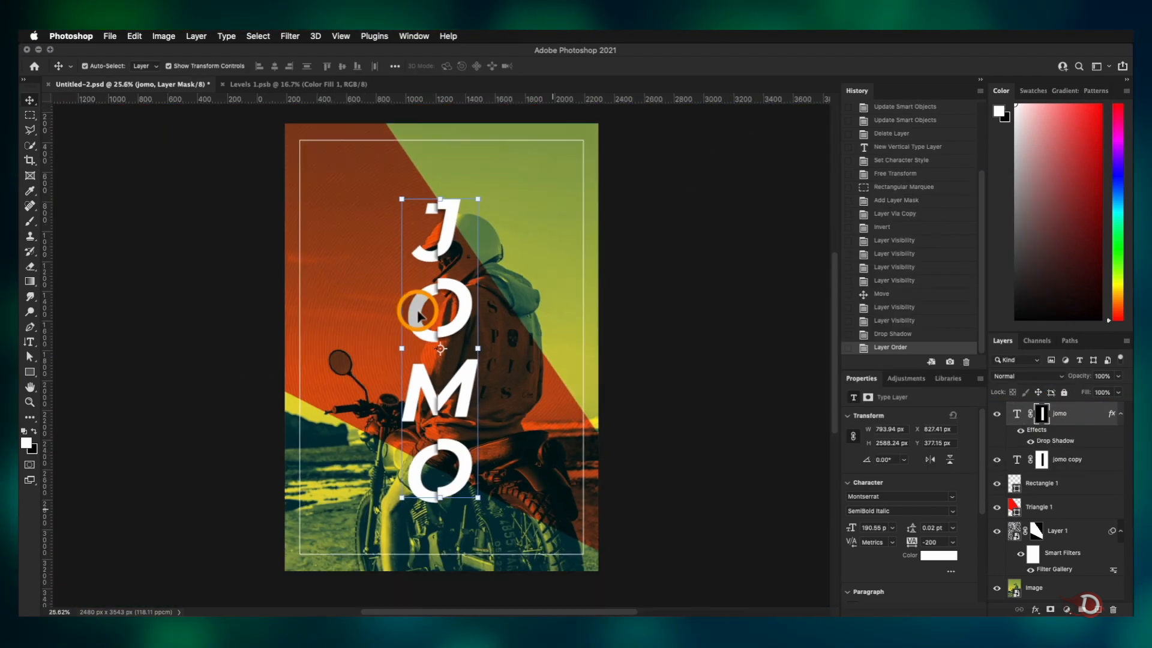
key("super+plus")
key("super+plus")
key("super+plus")
key("super+plus")
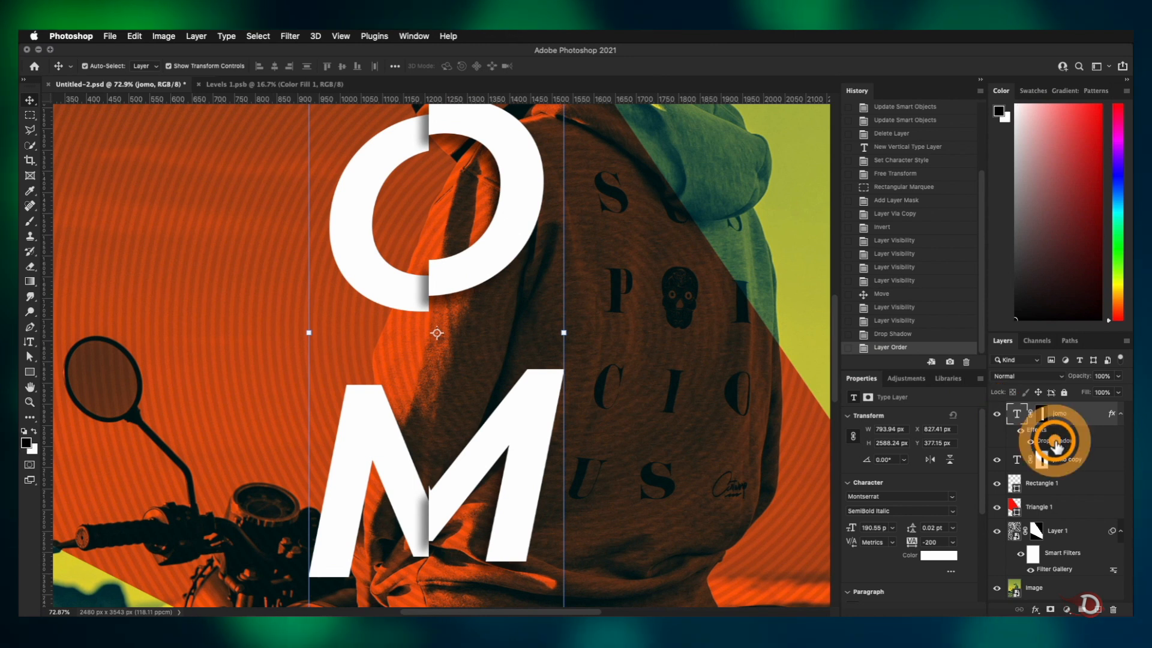
double_click(1052, 440)
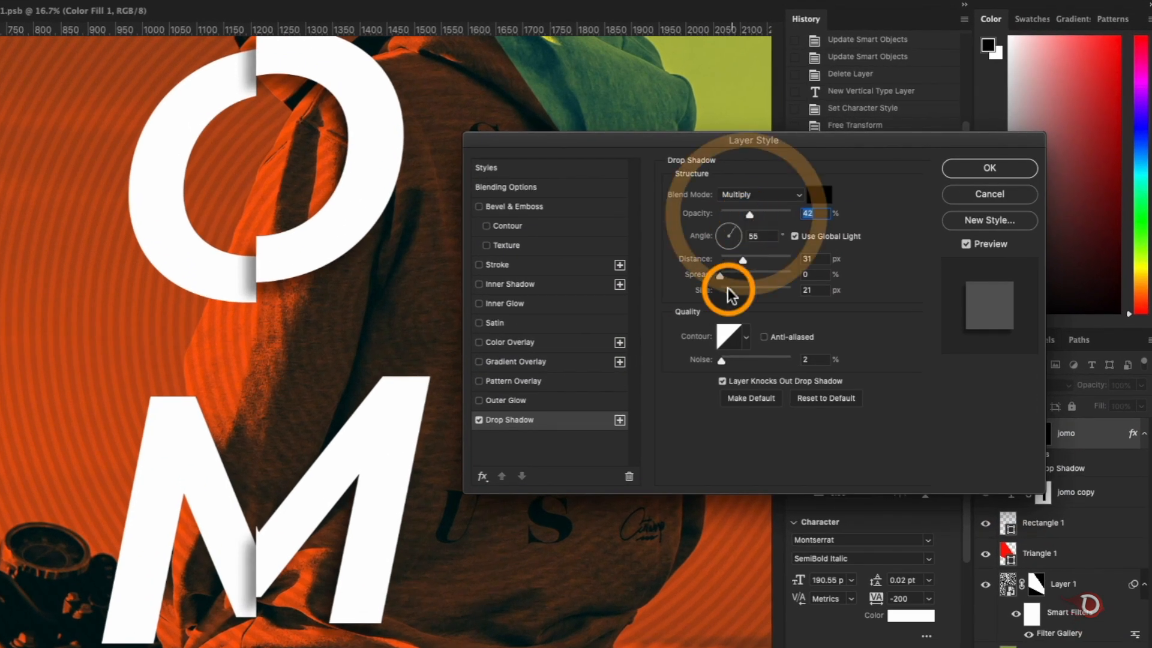
mouse_move(250, 282)
left_mouse_down()
mouse_move(259, 288)
mouse_move(254, 277)
left_mouse_up()
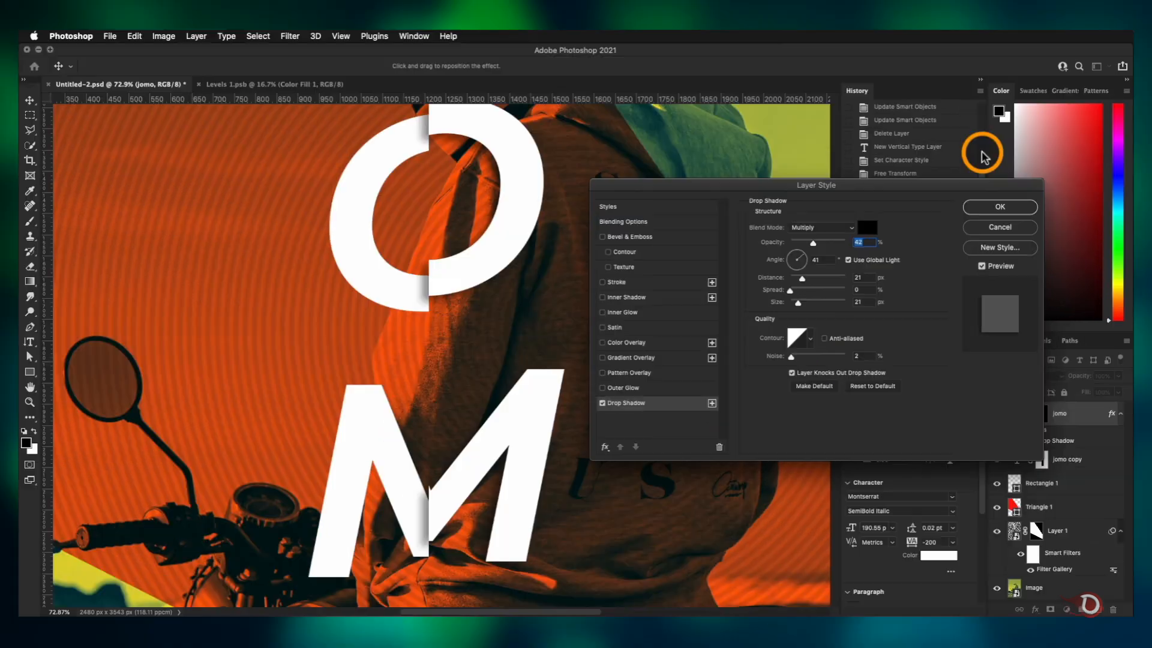
left_click(989, 168)
Review the split JOMO lettering and its shadow against the whole poster
key("super+minus")
key("super+minus")
key("super+minus")
key("super+minus")
key("super+minus")
left_click(480, 305)
scroll(515, 329, "up", 3)
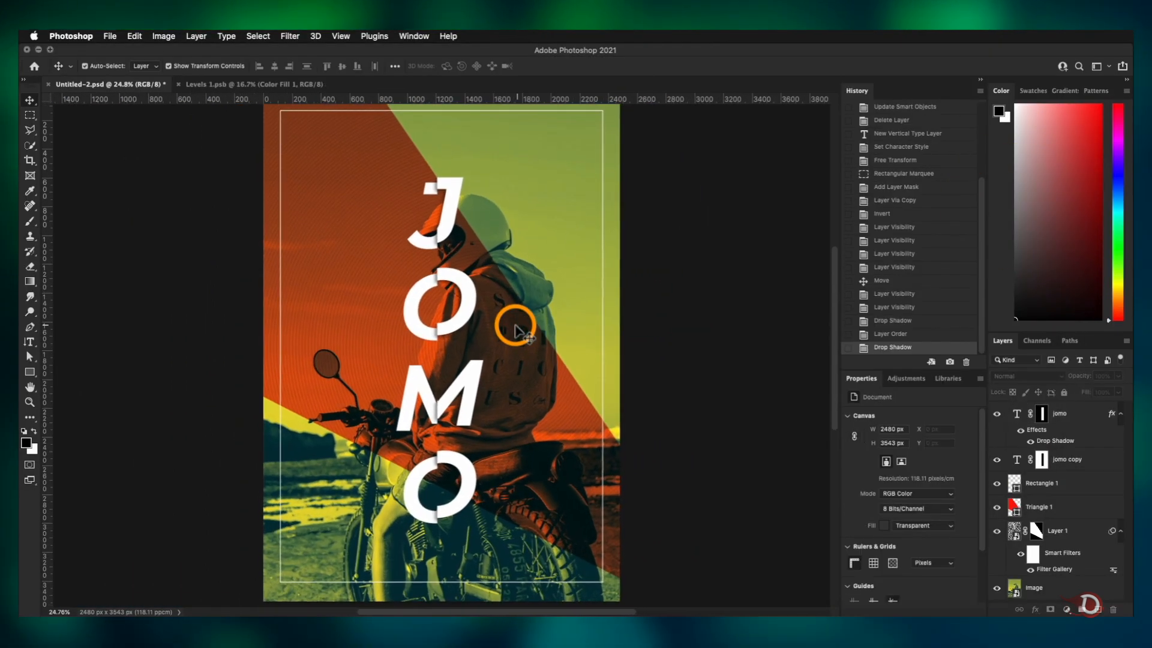
scroll(513, 327, "down", 4)
scroll(513, 328, "up", 3)
Group the jomo and jomo copy layers and name the group jomo
left_click(1081, 414)
left_click(1080, 459, "shift")
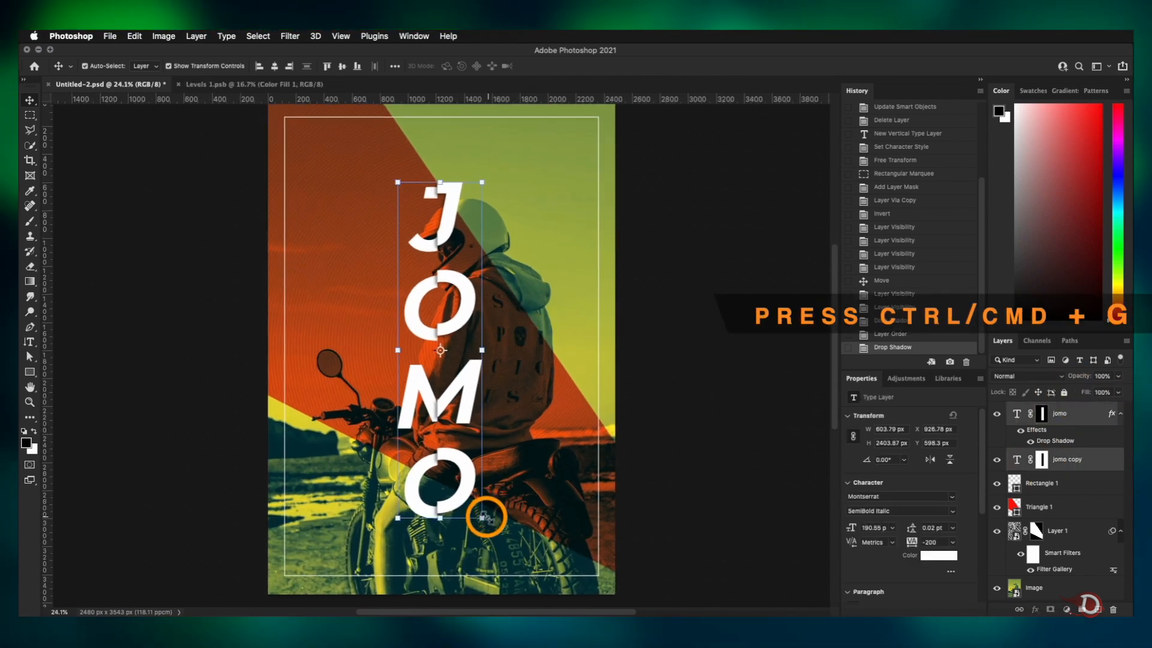
key("super+g")
double_click(1038, 408)
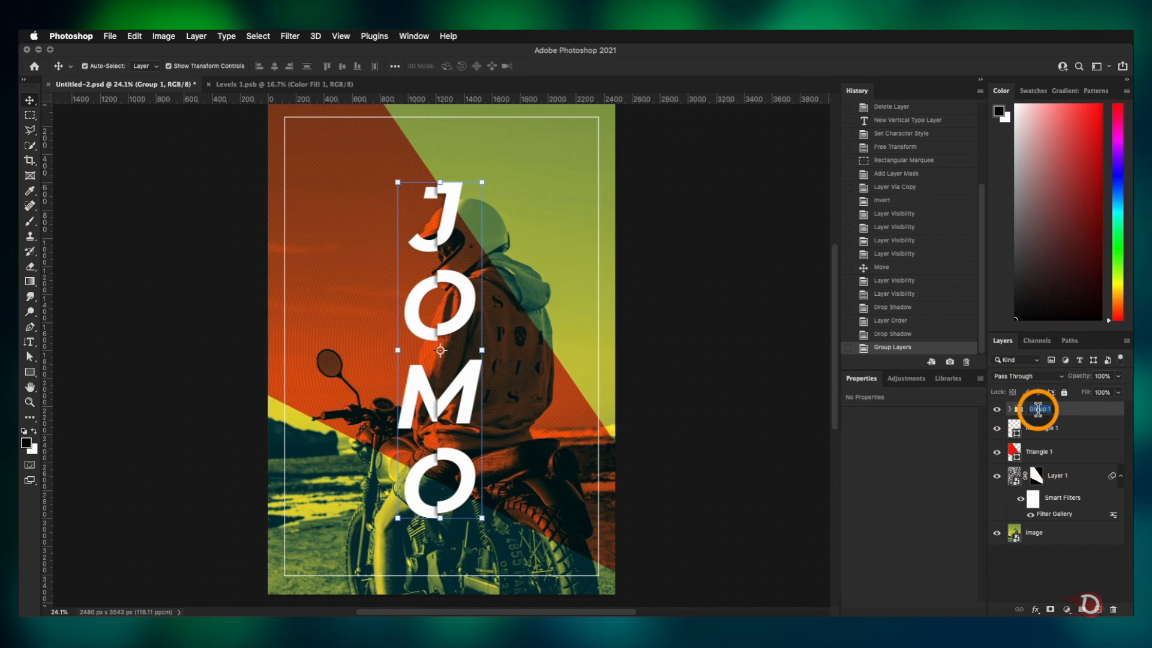
type("Jomo")
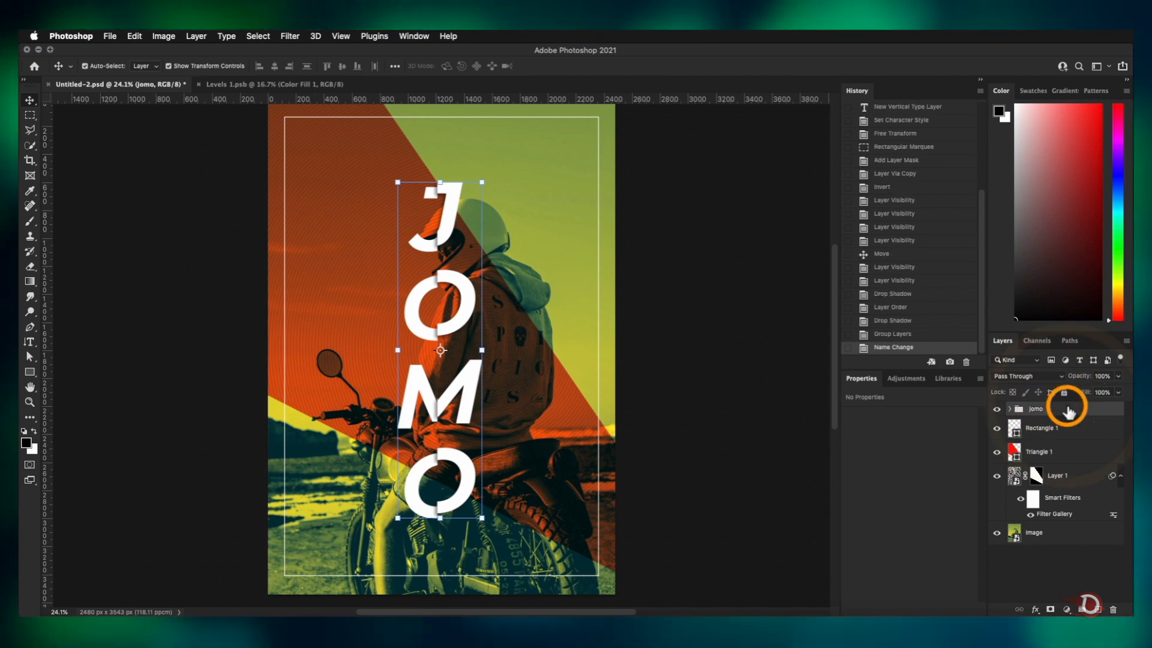
Scale the jomo group down and position it lower on the poster, starting below the rider's helmet
mouse_move(464, 383)
left_mouse_down()
mouse_move(478, 321)
mouse_move(440, 427)
mouse_move(445, 398)
mouse_move(465, 395)
left_mouse_up()
left_click(605, 66)
left_click(525, 329)
left_click(690, 339)
scroll(545, 349, "down", 5)
scroll(544, 349, "up", 5)
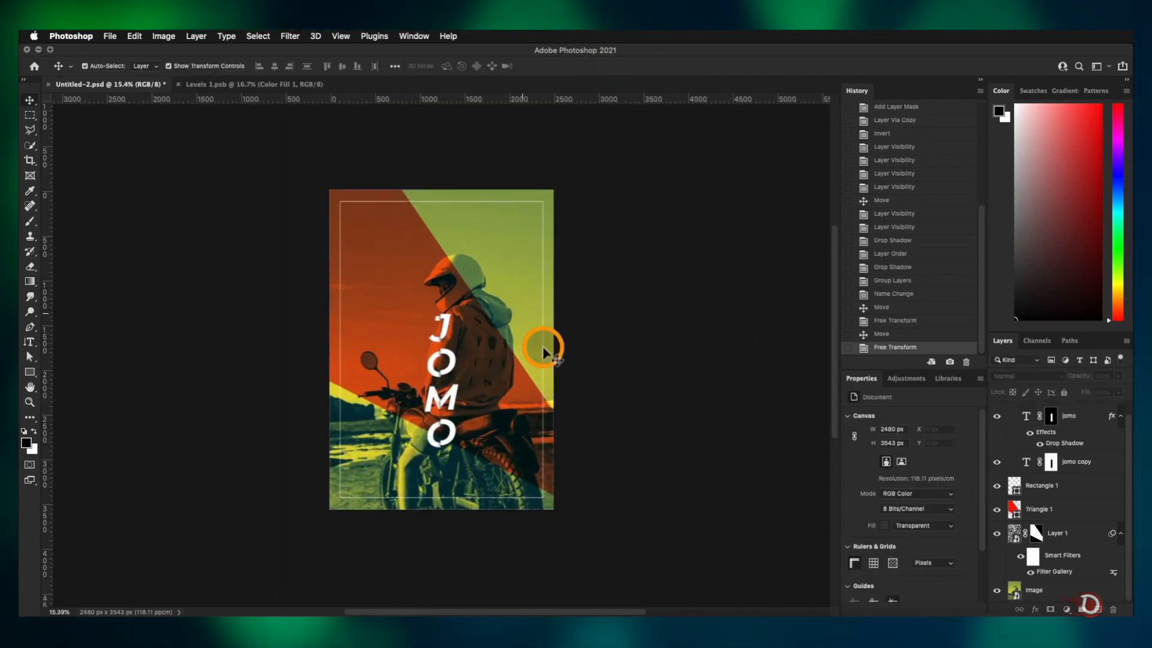
scroll(1076, 440, "up", 2)
left_click(1036, 409)
left_click(1009, 409)
Add the horizontal text "JOY OF MISSING OUT" above the rider near the poster's upper edge
right_click(30, 341)
left_click(92, 340)
left_click(372, 180)
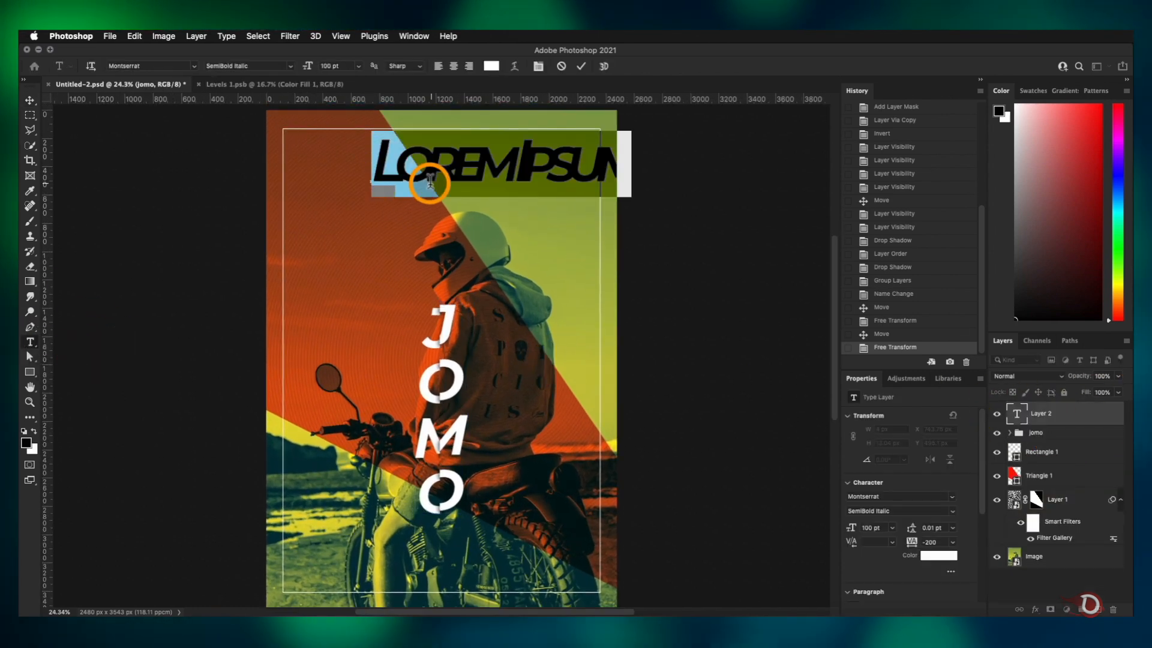
type("JOY OF M")
left_click(582, 71)
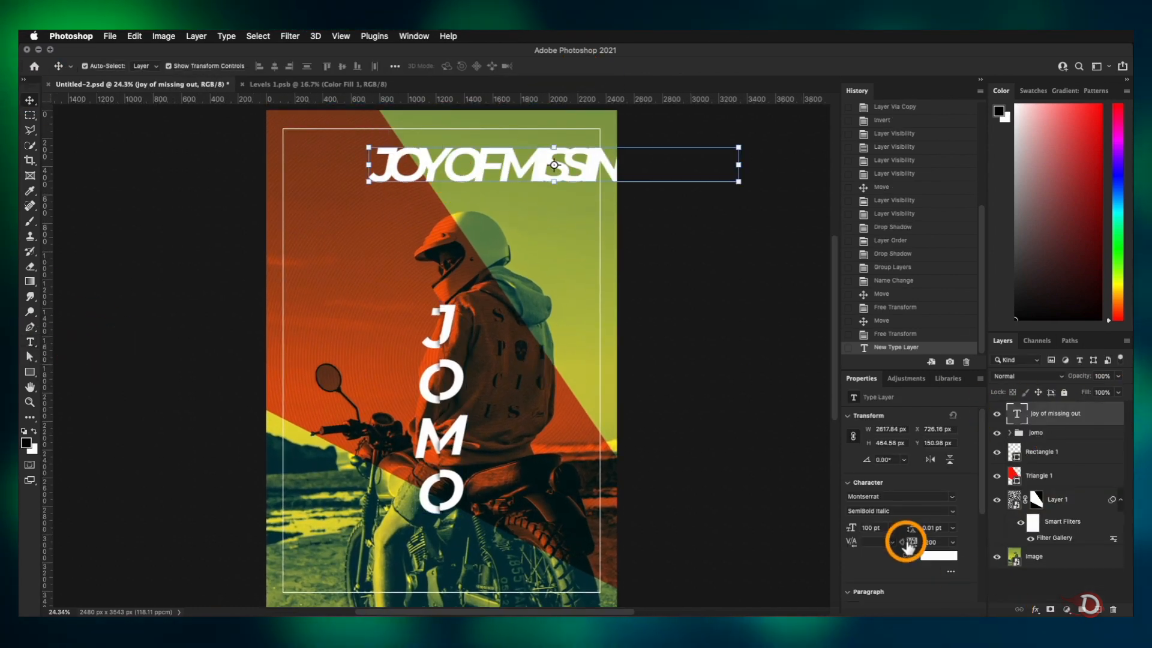
Restyle the "JOY OF MISSING OUT" text in Montserrat Light, much smaller and with wide letter spacing, above the helmet
left_click_drag(913, 546, 962, 582)
left_click(936, 511)
left_click(906, 443)
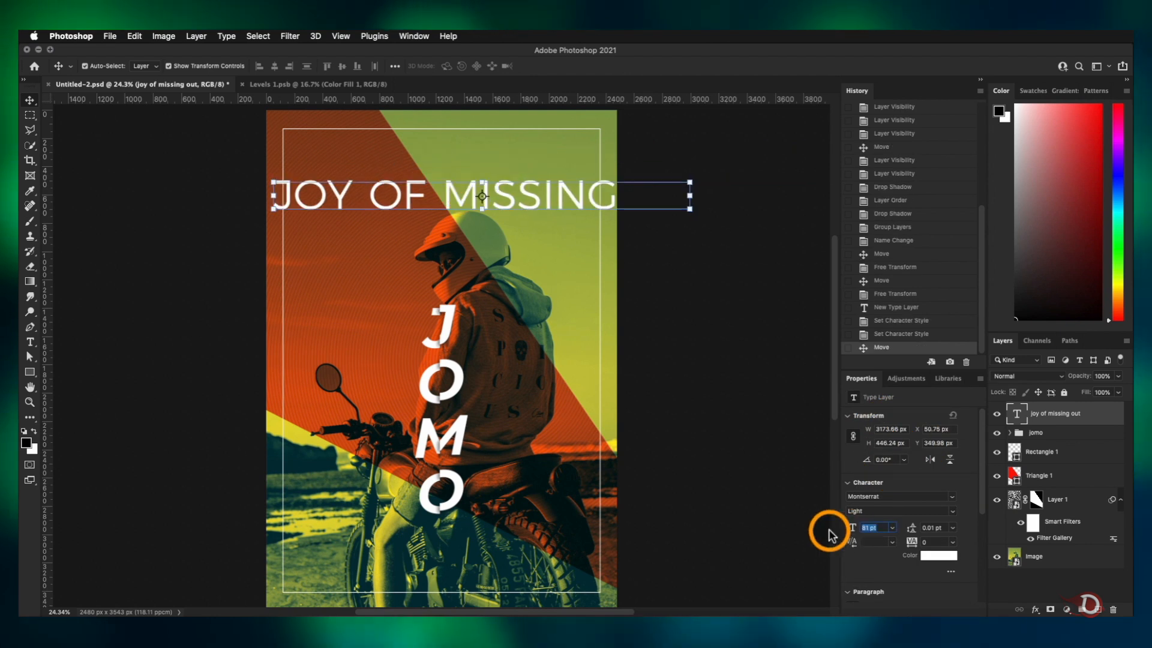
left_click(913, 543)
left_click_drag(423, 192, 468, 177)
left_click_drag(848, 531, 852, 531)
Change the "JOY OF MISSING OUT" text's font style to Regular and centre it horizontally within the white frame
left_click(942, 511)
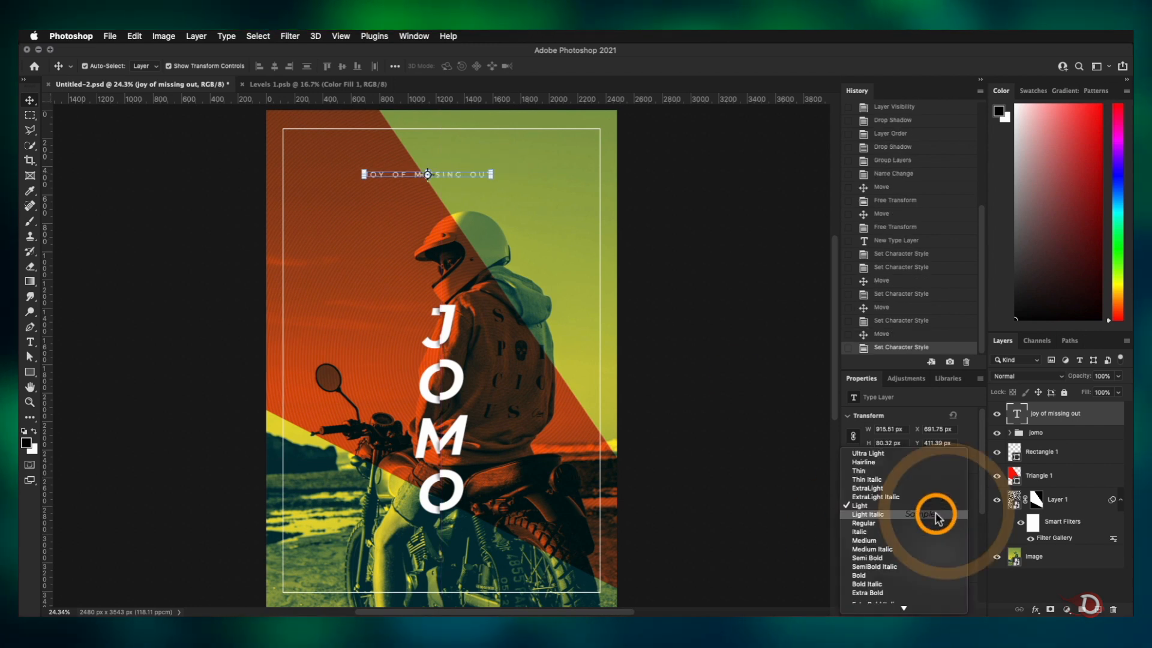
left_click(936, 524)
left_click_drag(476, 176, 473, 176)
Inspect the finished poster as a whole and the JOMO lettering up close
left_click(708, 363)
scroll(594, 385, "down", 3)
scroll(593, 385, "up", 3)
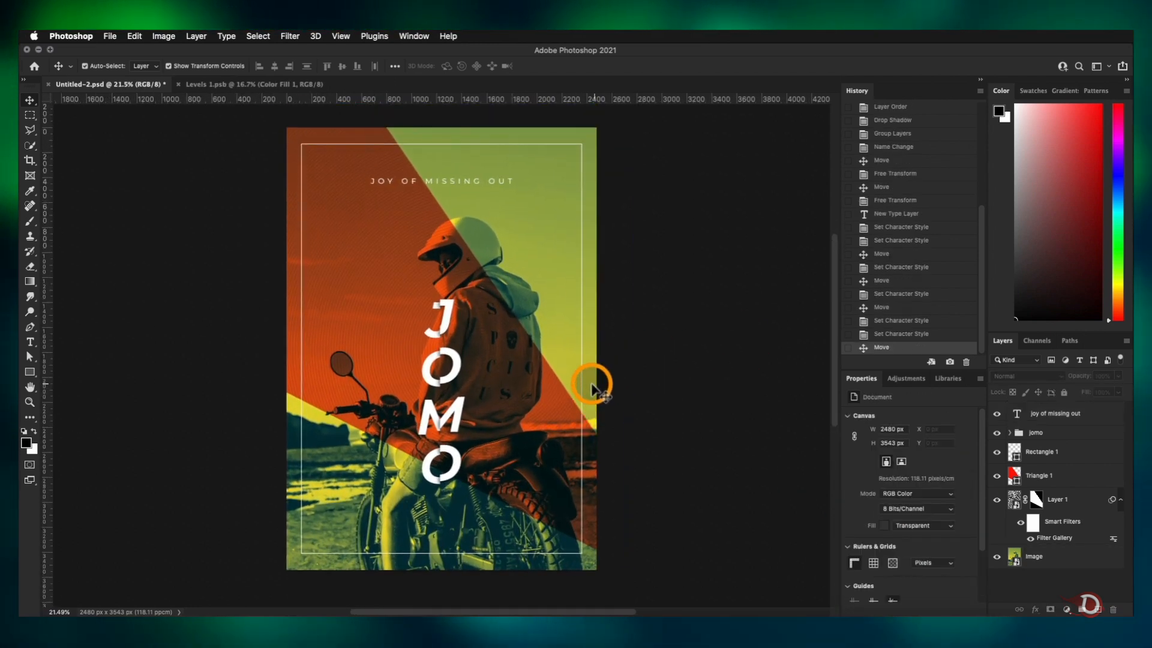
scroll(587, 386, "down", 1)
scroll(630, 388, "up", 8)
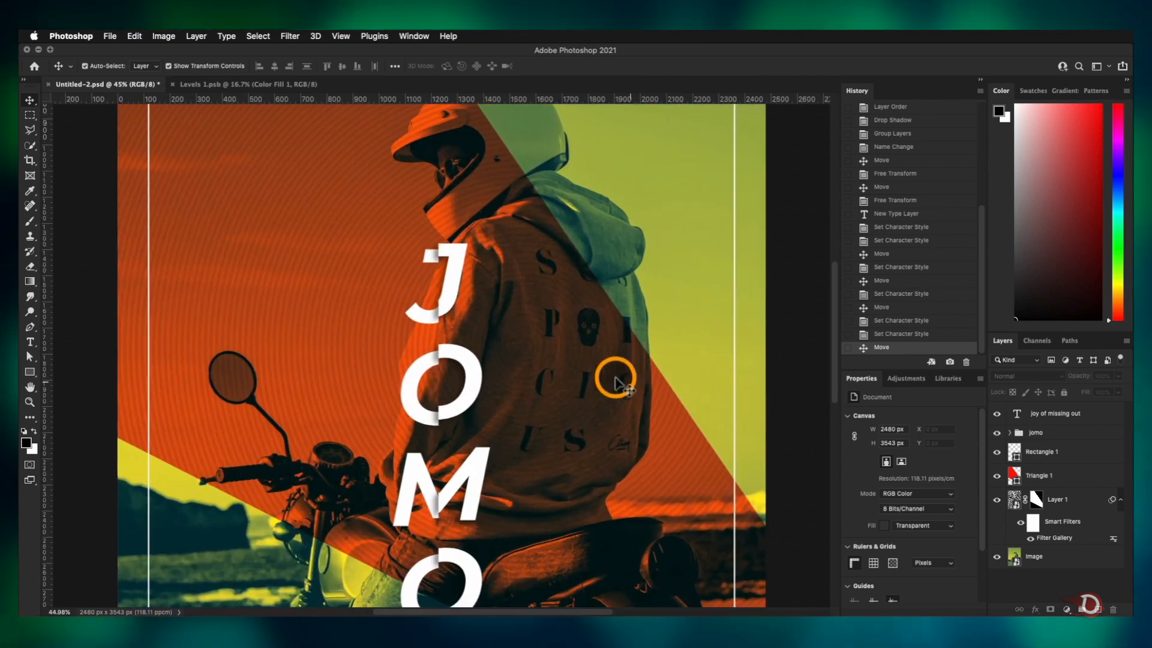
left_click_drag(591, 255, 561, 36)
scroll(566, 262, "down", 4)
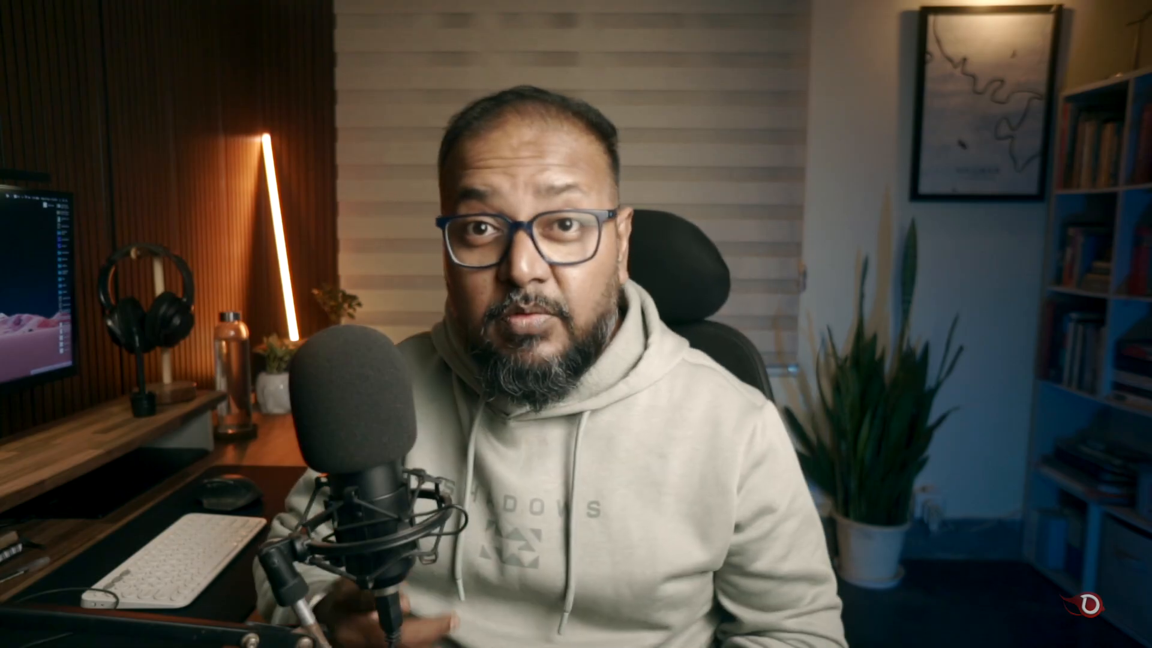